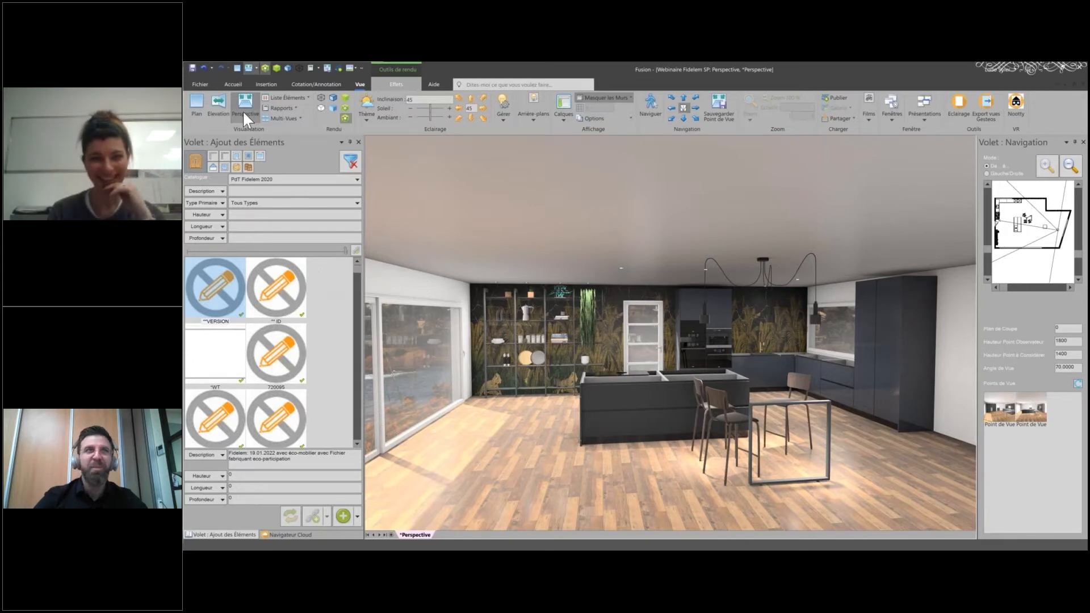
Step: Open the default style details for the PdT Fidelem 2020 manufacturer catalogue
click(229, 85)
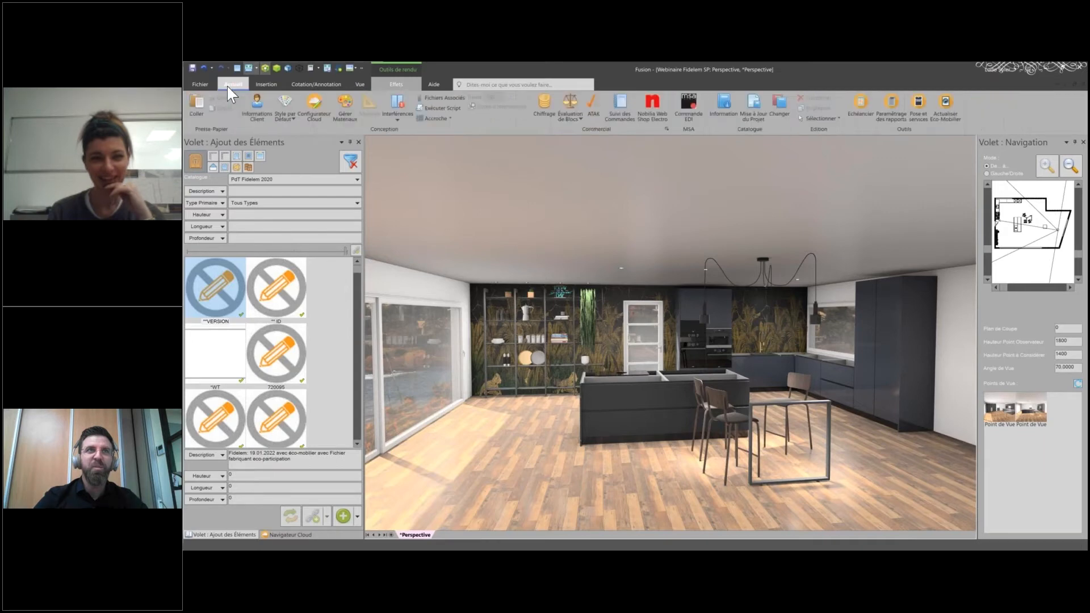
click(287, 99)
drag(702, 279, 702, 325)
click(578, 338)
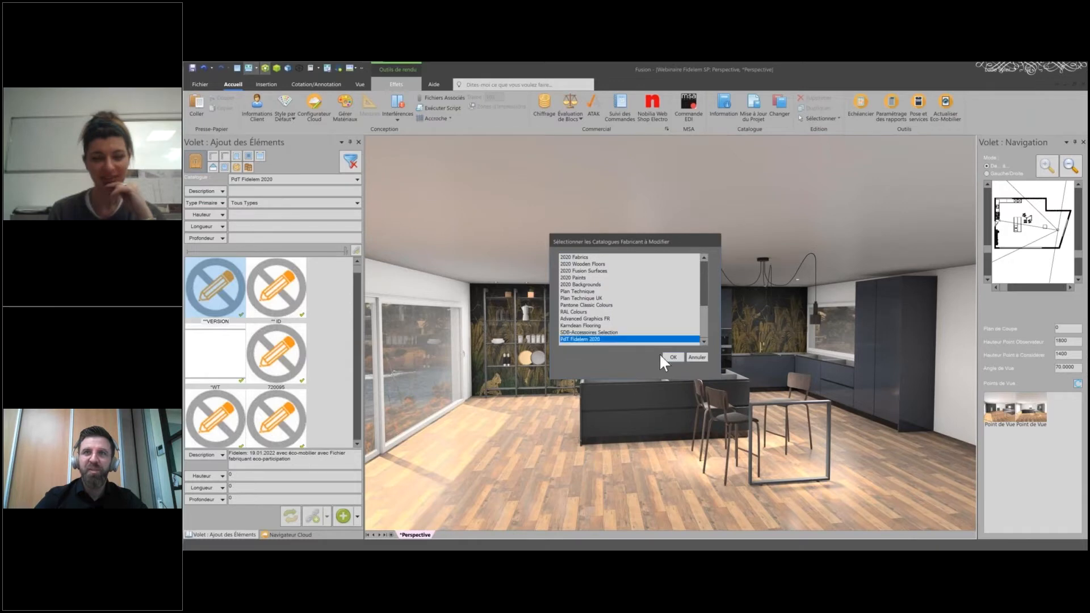
click(667, 355)
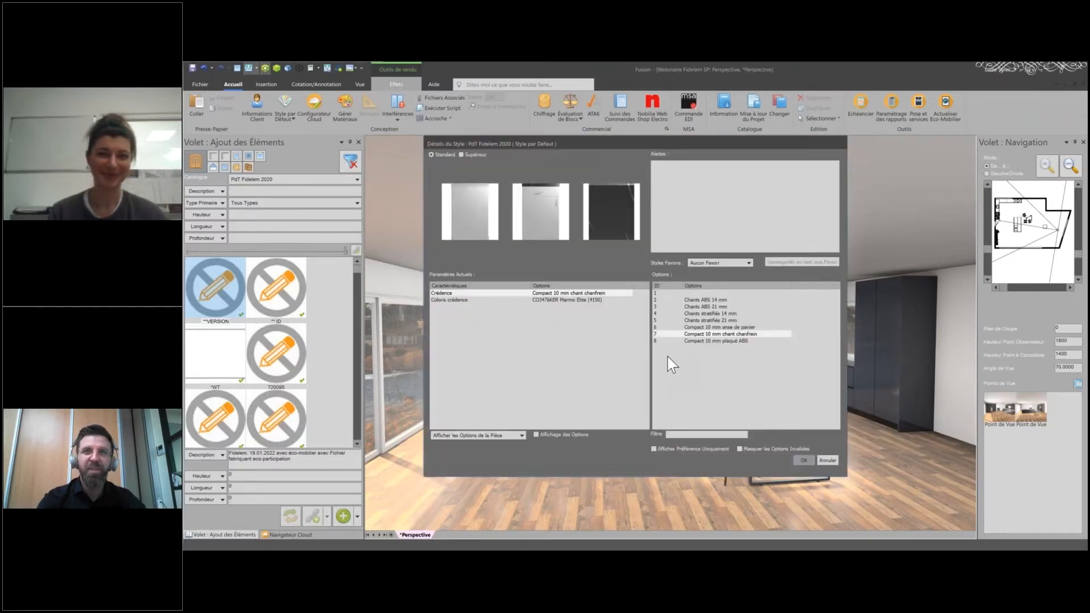
Step: Turn on the options display (Affichage des Options) and list the options of the whole catalogue
click(536, 435)
click(522, 435)
click(524, 453)
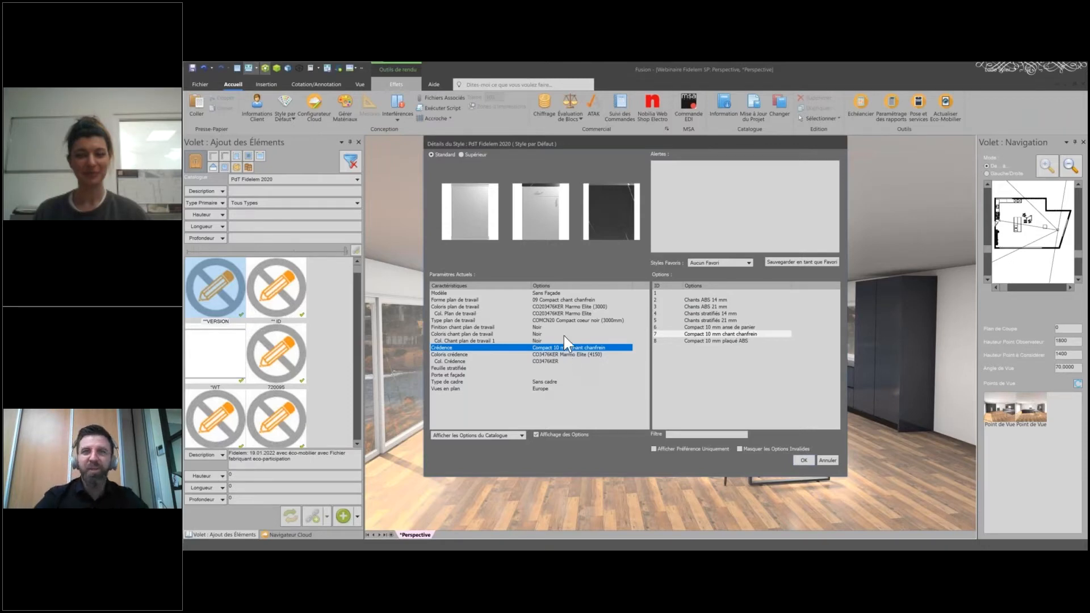
Step: Set the worktop shape (Forme plan de travail) to 09 Compact chant chanfrein
click(555, 307)
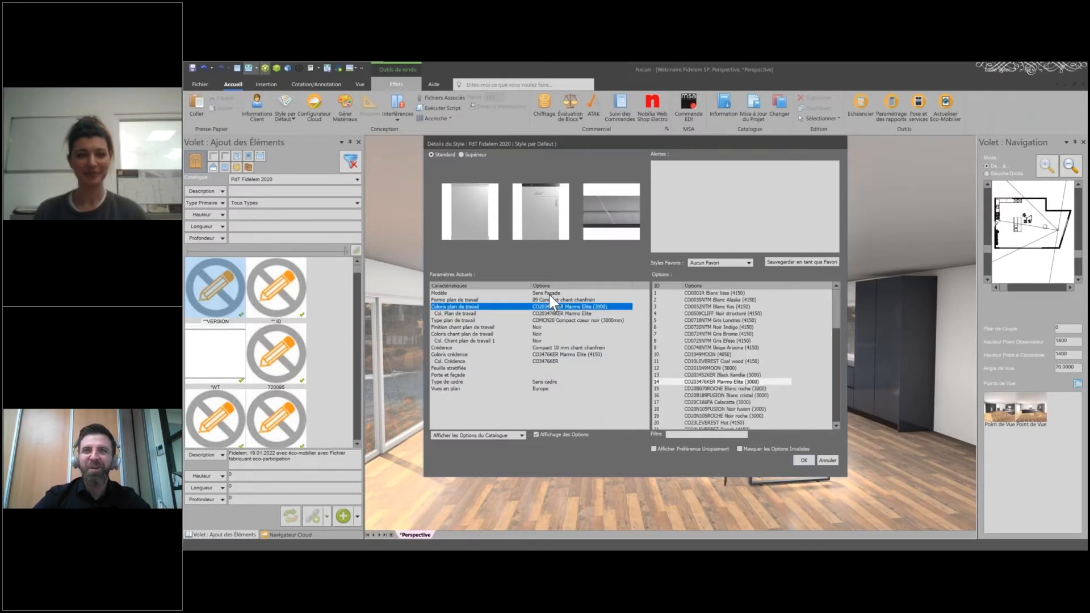
click(553, 299)
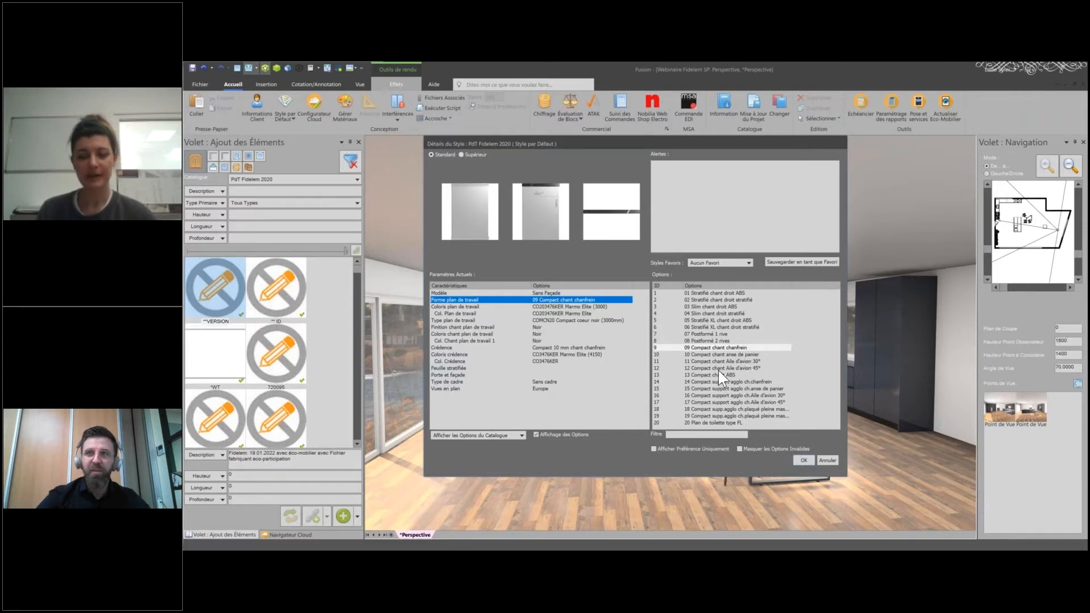
click(693, 347)
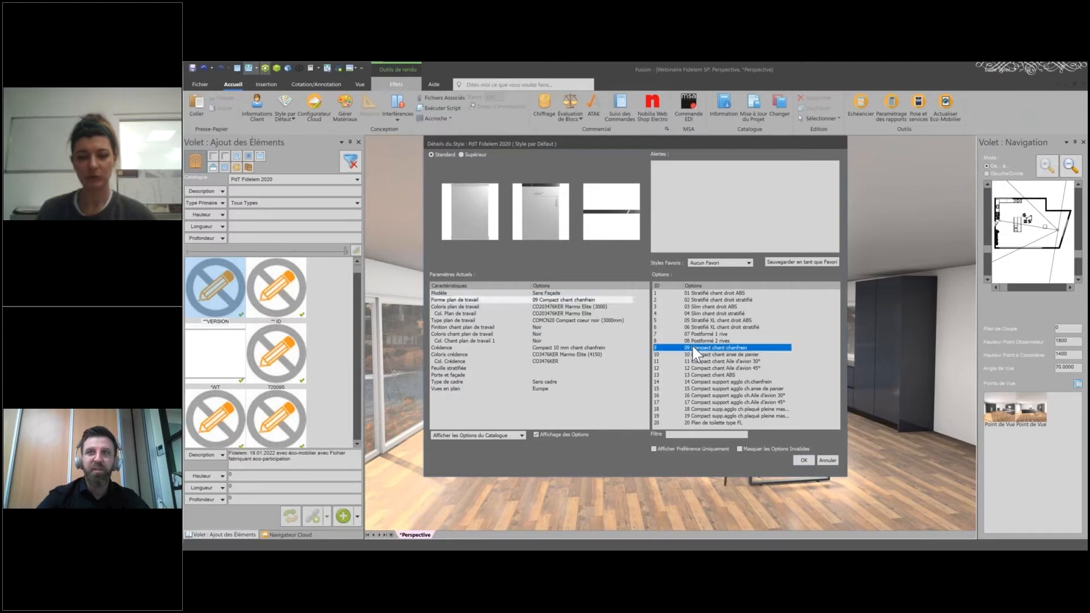
Step: Filter the worktop colours by "fusio" and set the colour to COU193FUSION Underground Rouille (3000)
click(573, 307)
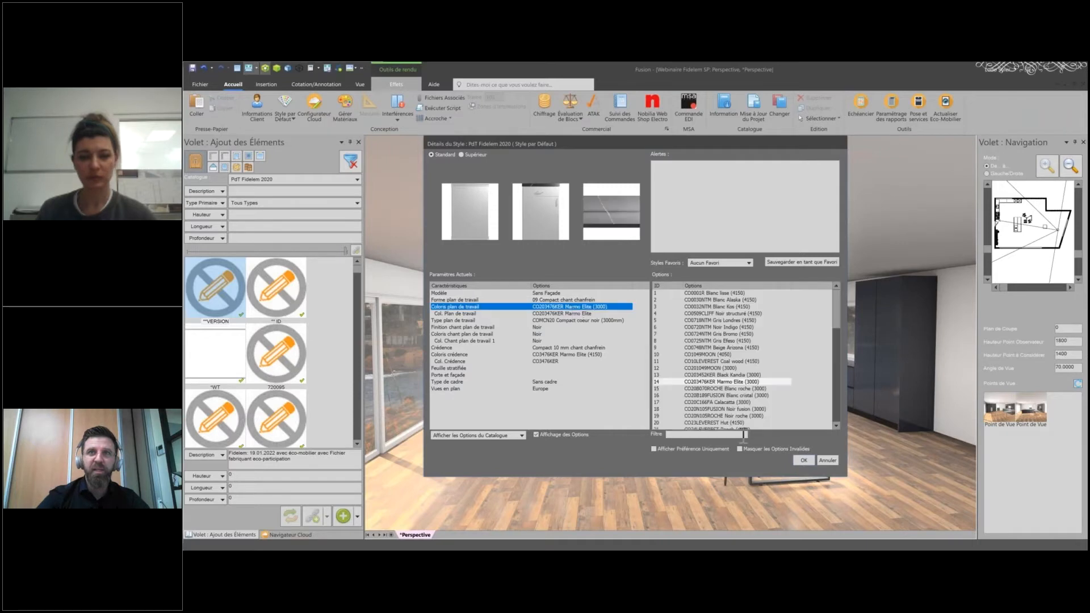
click(695, 436)
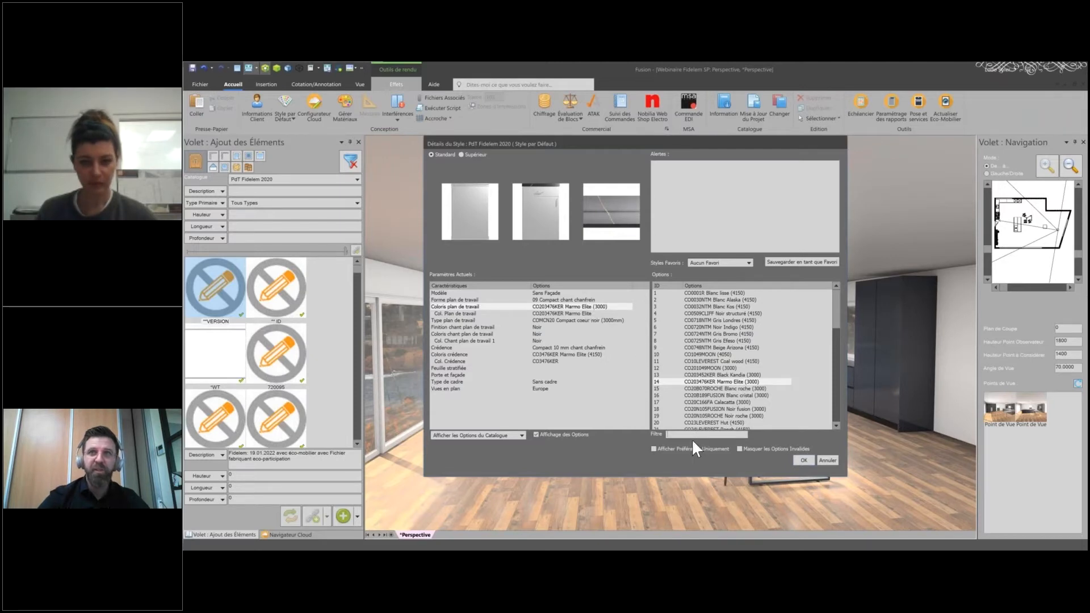
scroll(715, 407, down, 6)
scroll(716, 410, up, 6)
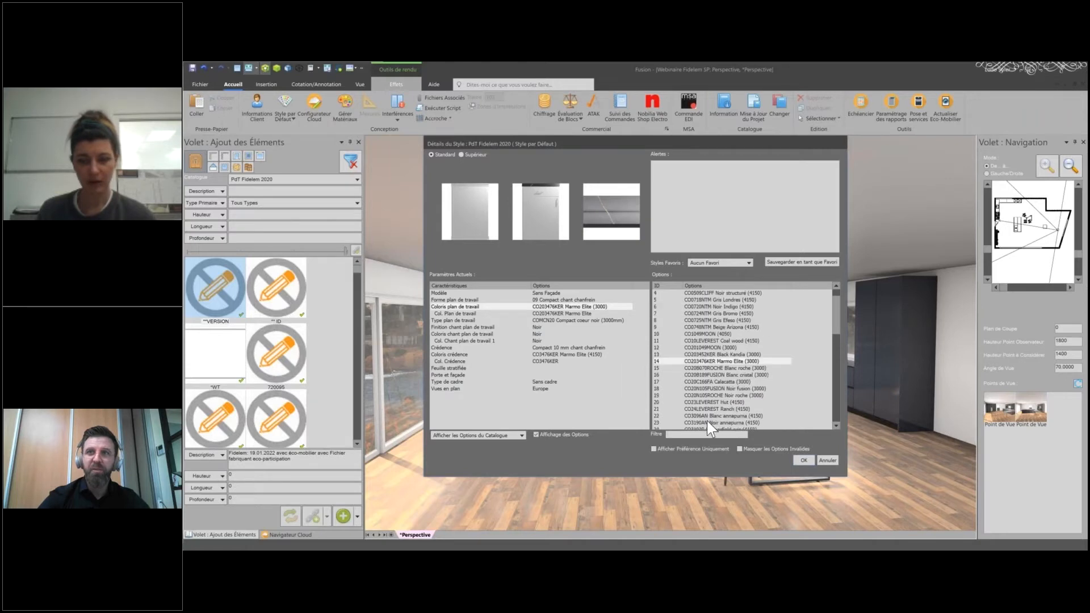
scroll(711, 406, down, 16)
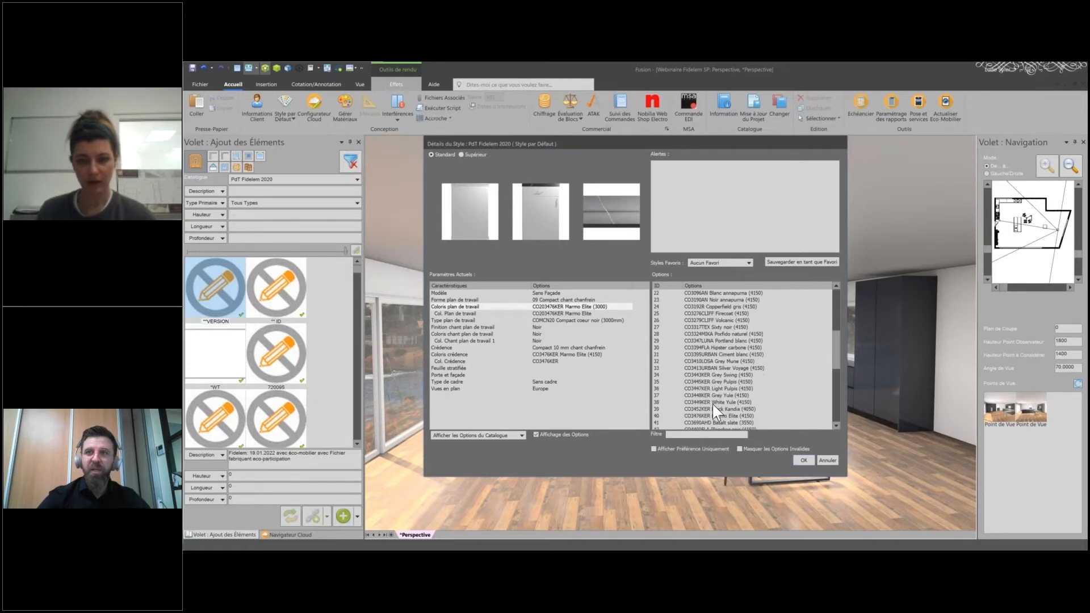
scroll(716, 406, up, 16)
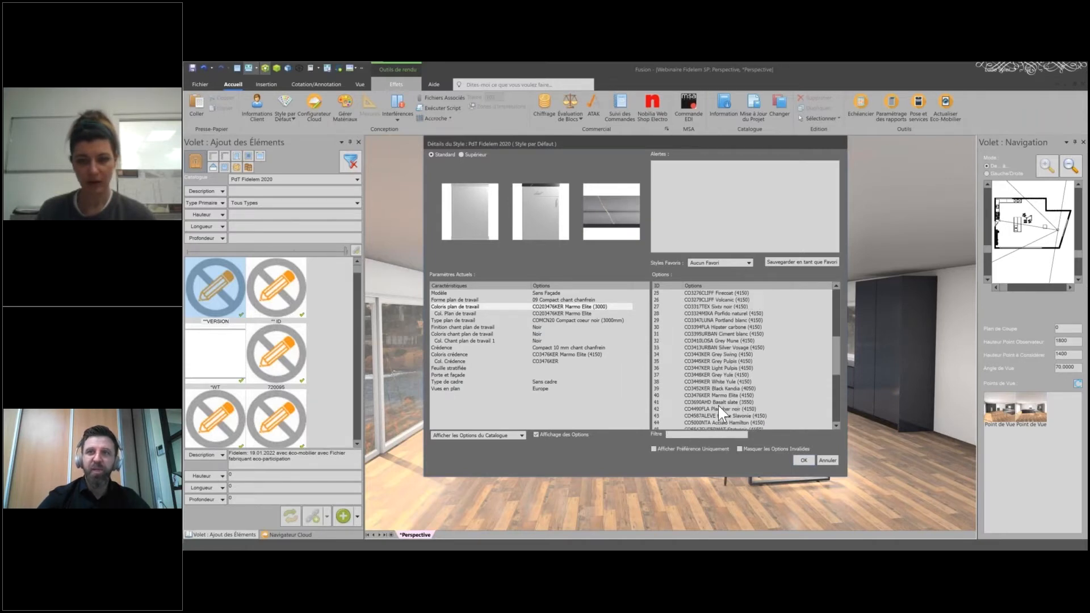
click(718, 434)
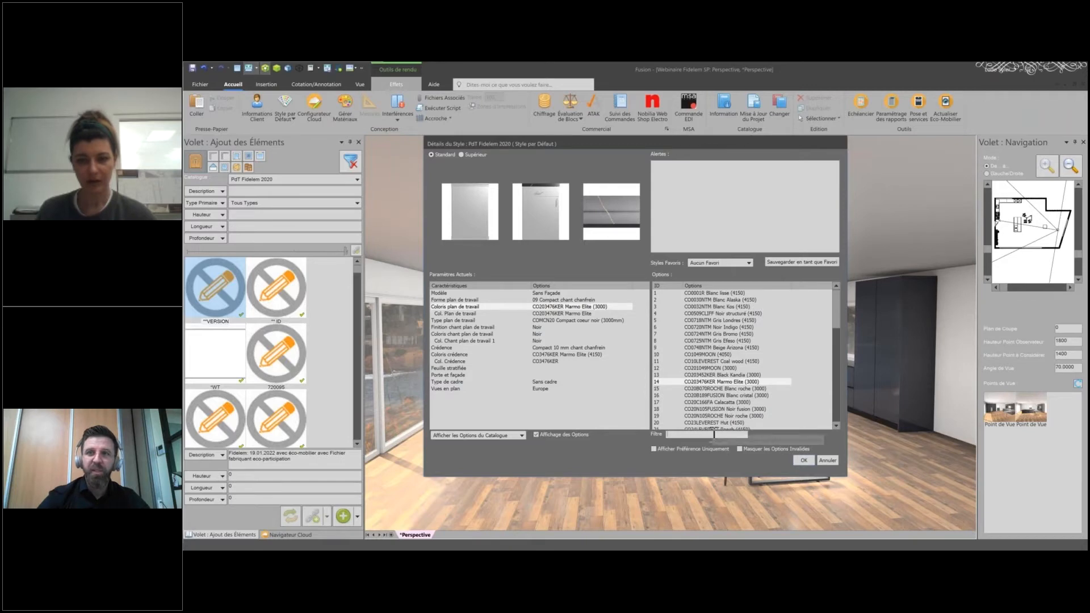
text(fusio)
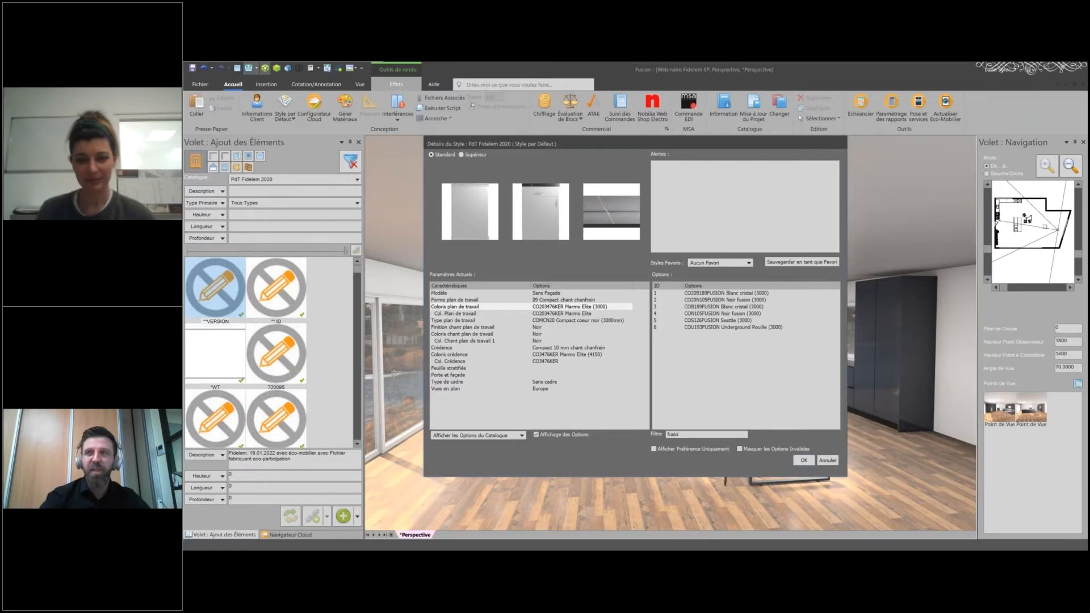
click(708, 327)
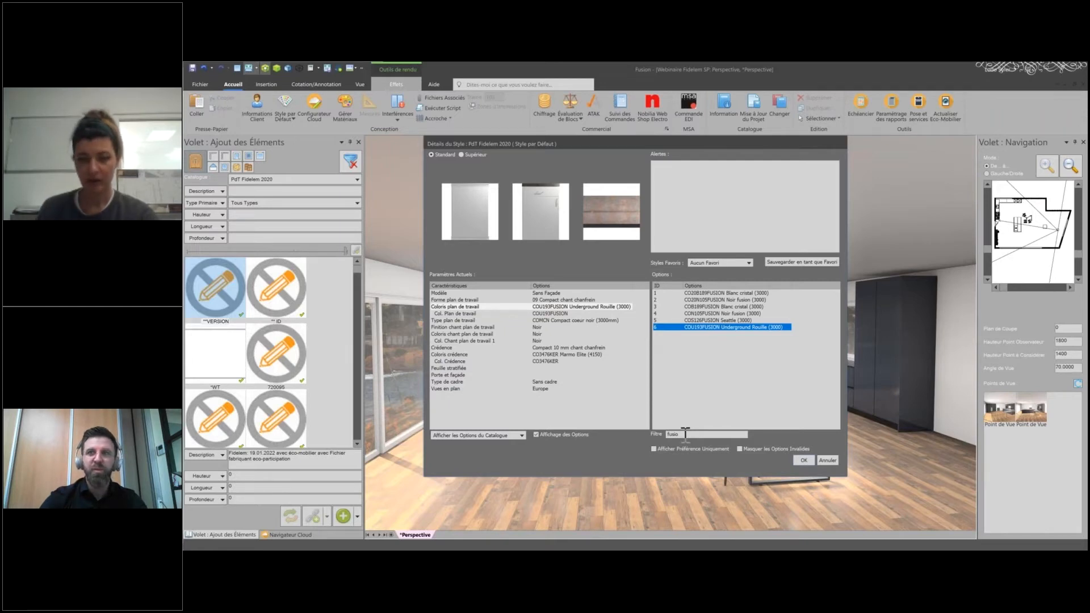
Step: Clear the colour filter and try the worktop colours CO1049MOON (4050) and CO201049MOON (3000)
click(685, 434)
key(BackSpace)
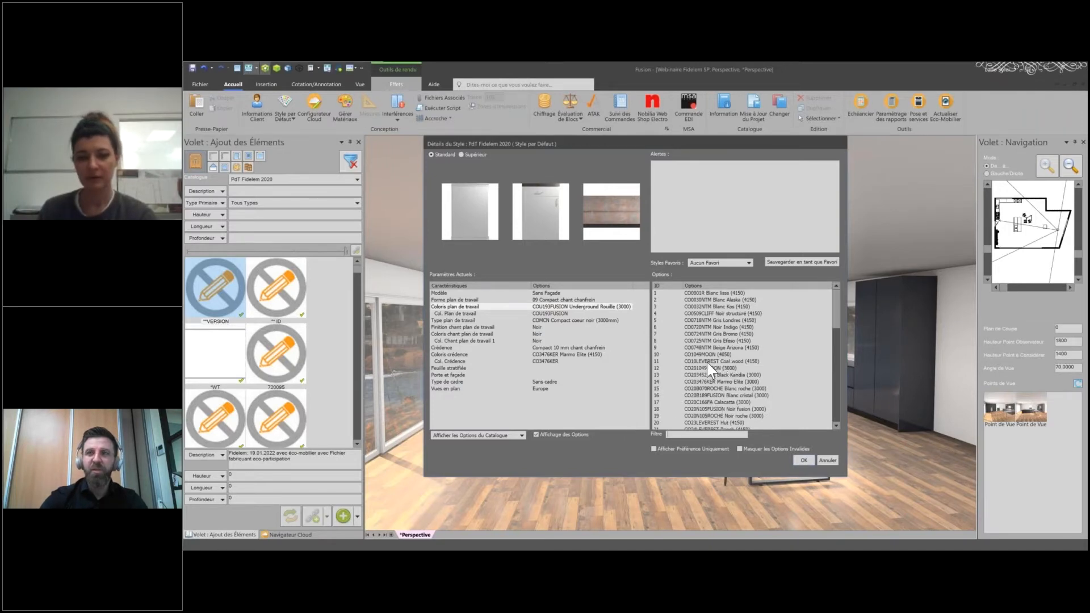
click(692, 357)
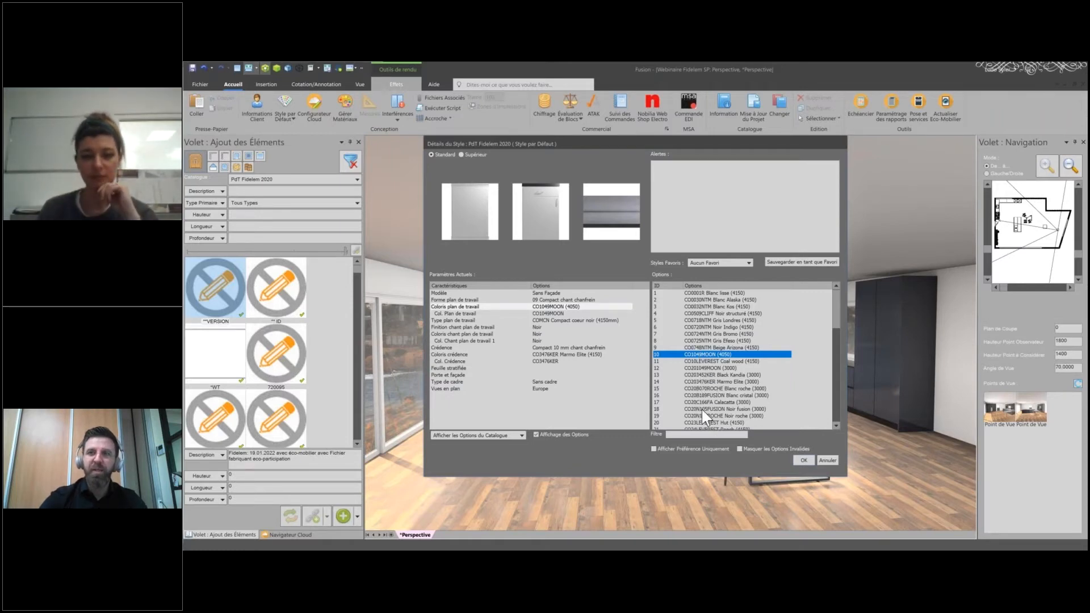
scroll(704, 388, down, 13)
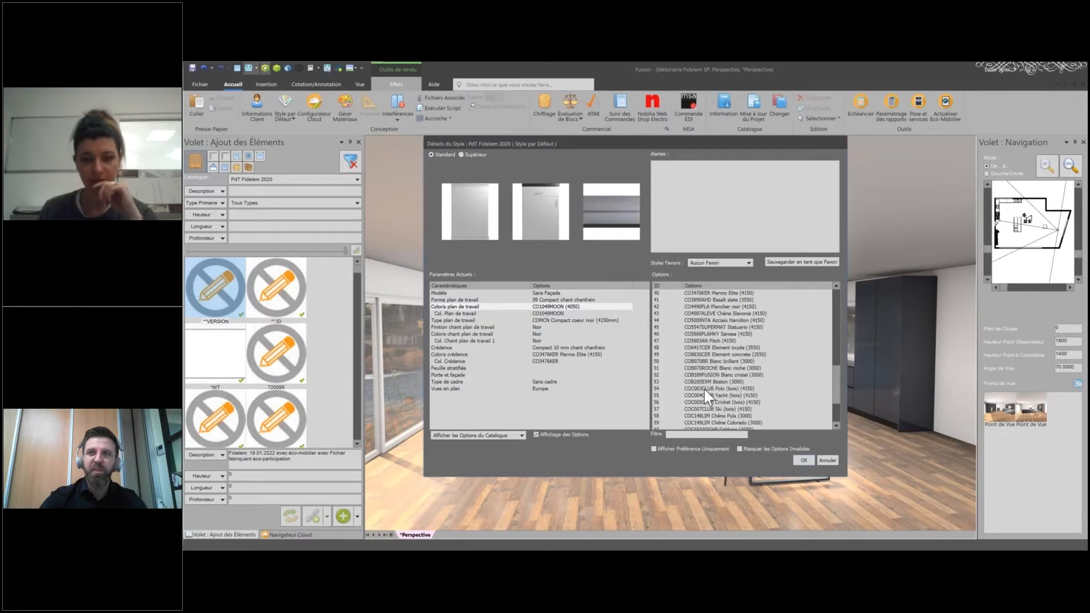
scroll(705, 390, up, 13)
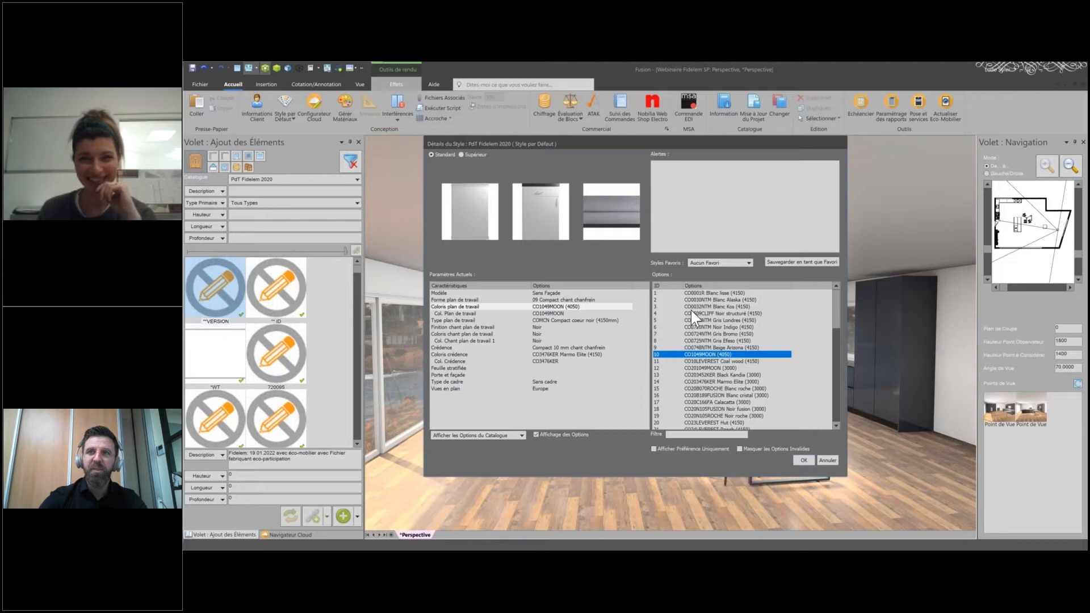
click(700, 371)
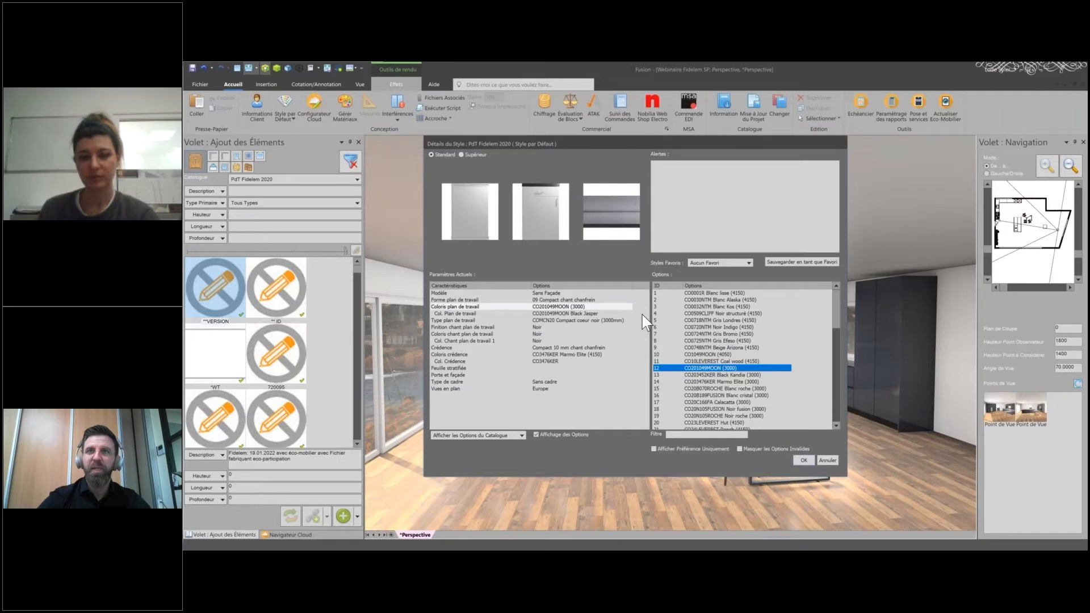
Step: Look up the worktop colours starting with CO20, clear the filter, and set the colour to CO203476KER Marmo Elite (3000)
click(687, 433)
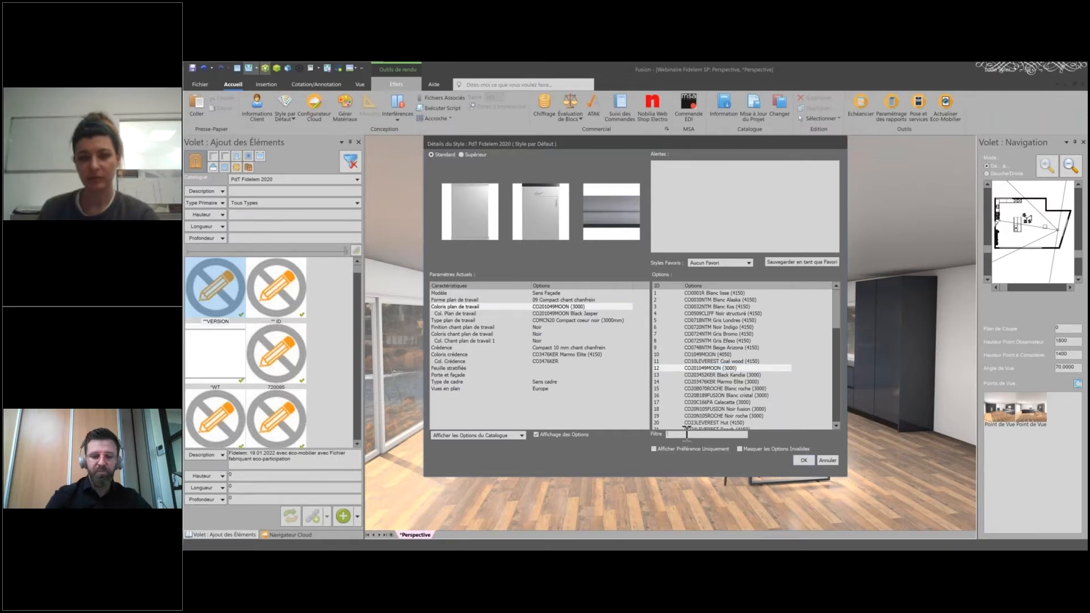
text(CO20)
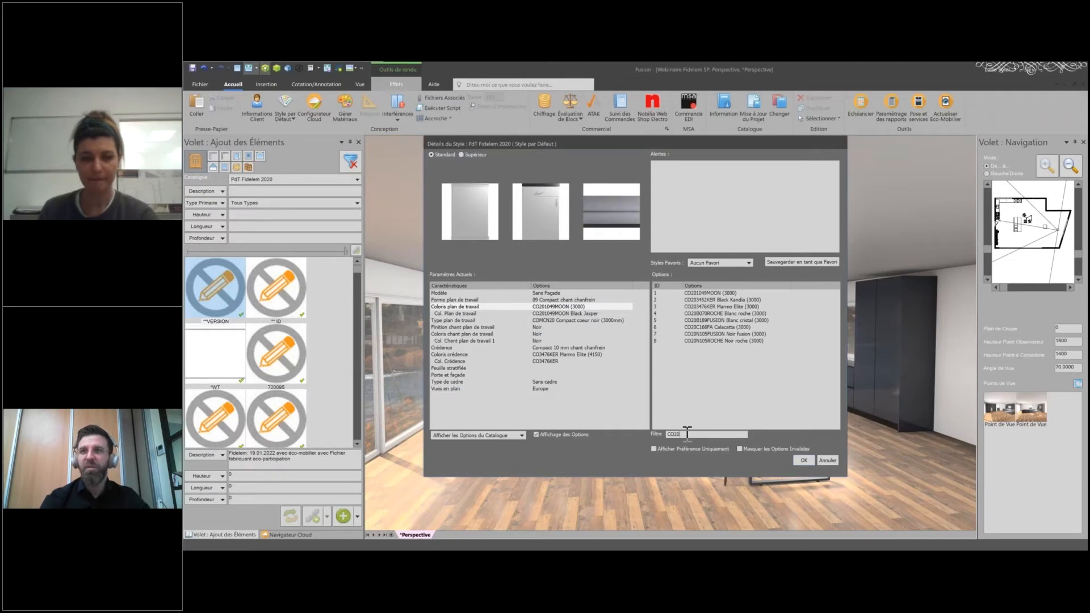
key(BackSpace)
key(BackSpace)
key(BackSpace)
key(BackSpace)
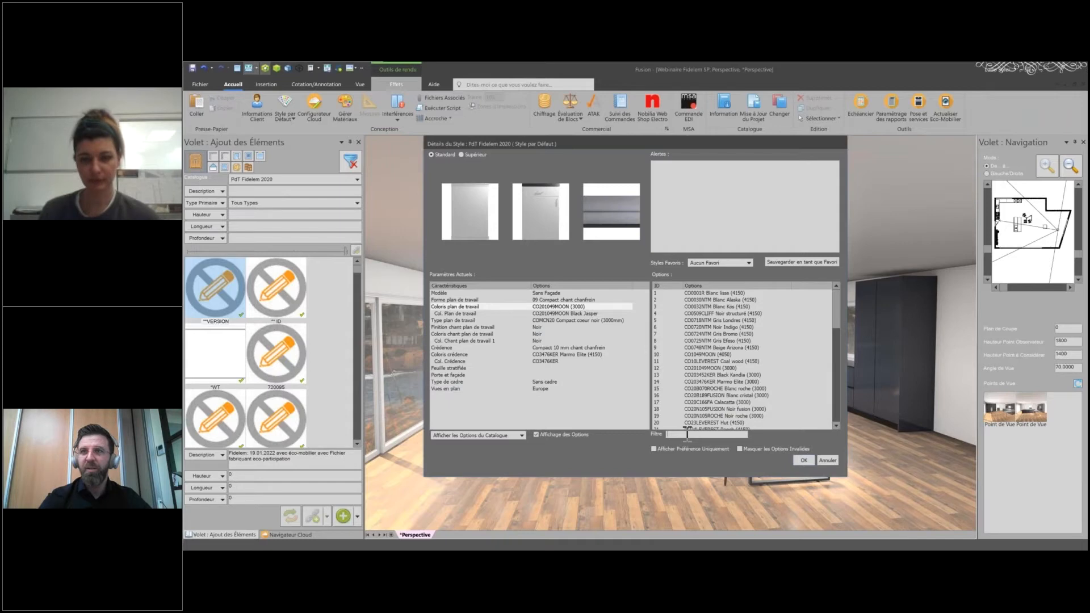
click(705, 381)
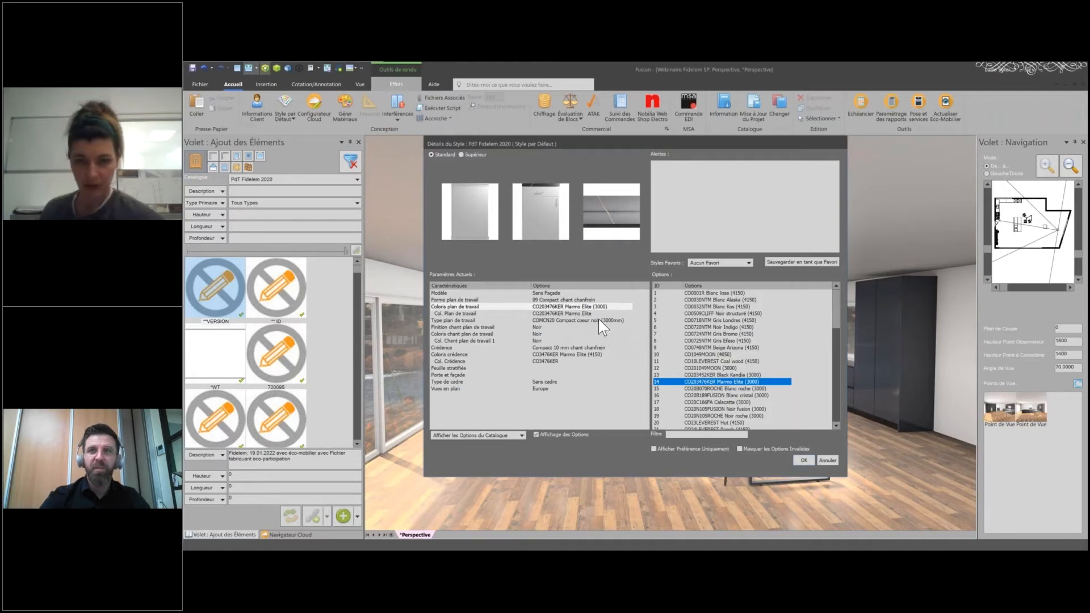
Step: Review the available options for the worktop's colour code, type, edge finish and edge colours
click(579, 315)
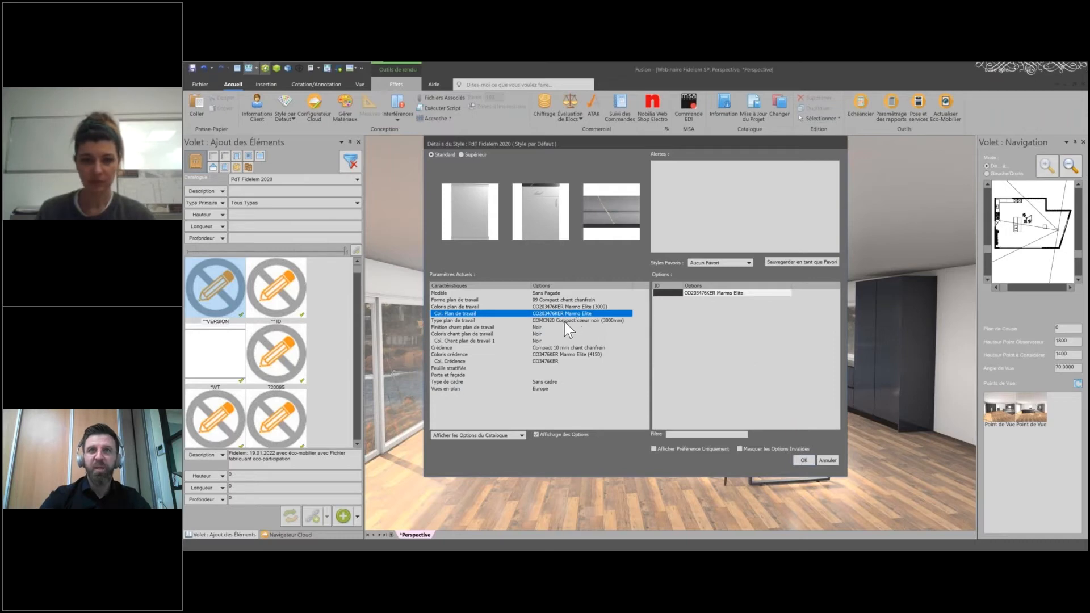
click(565, 321)
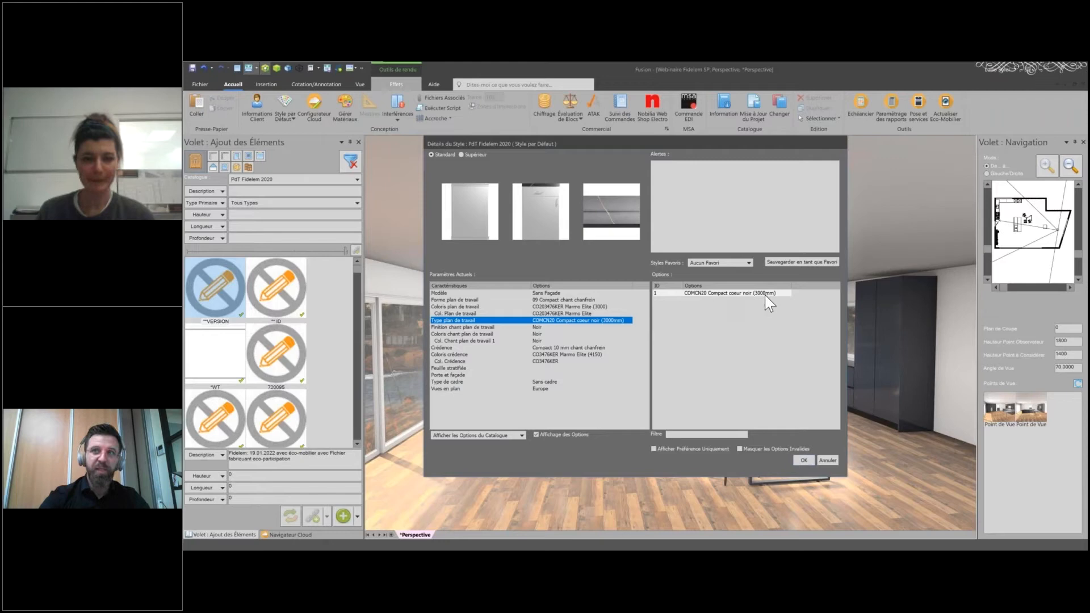
click(546, 327)
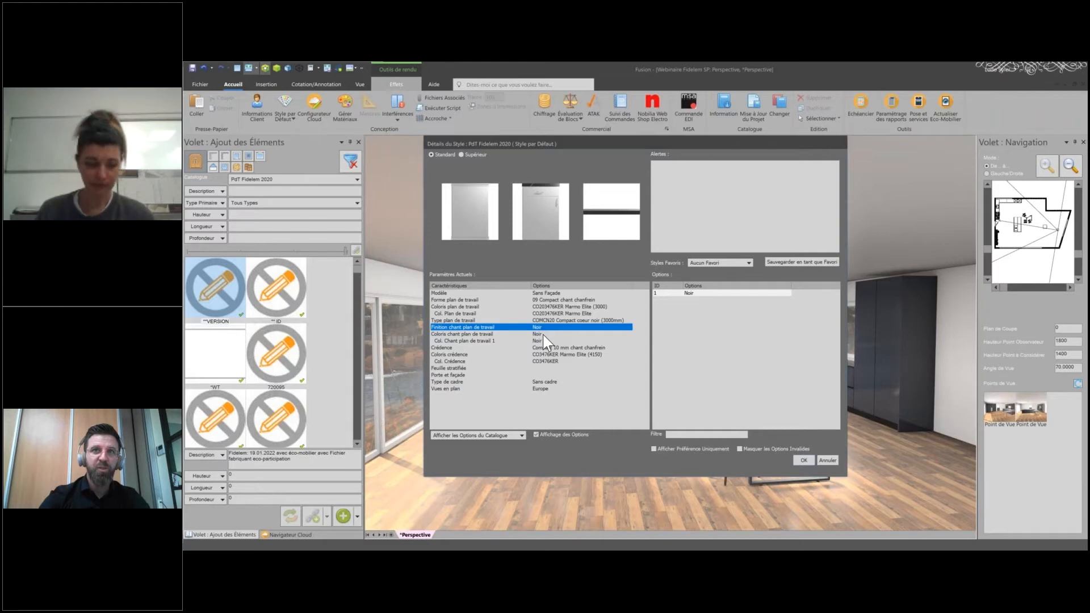
click(542, 335)
click(543, 341)
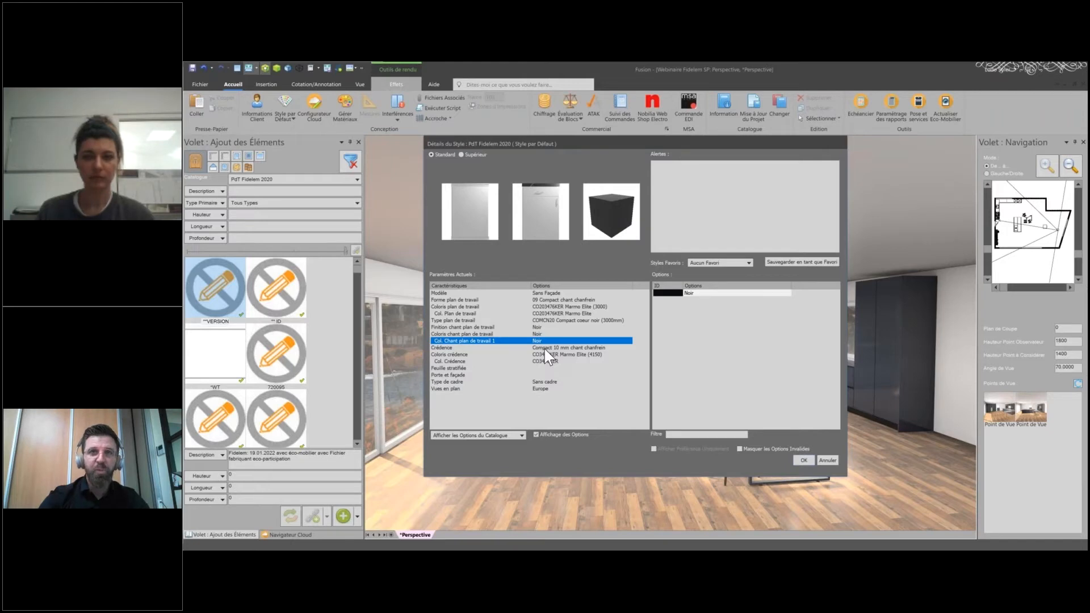
Step: Set the splashback (Crédence) to Compact 10 mm chant chanfrein and search its colours for "fusi", clearing the filter at the end
click(544, 350)
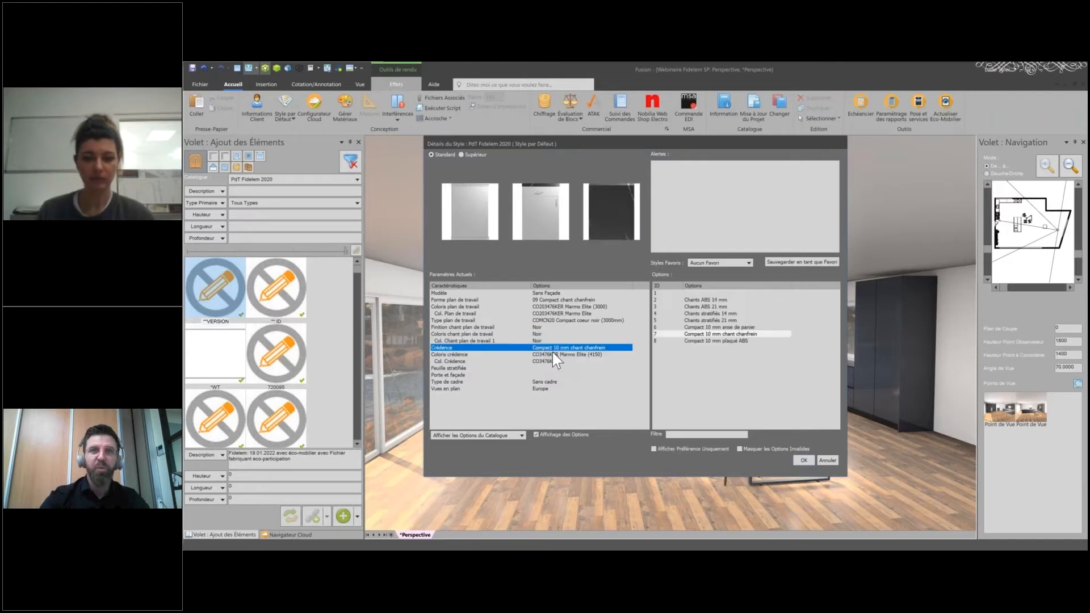
click(691, 335)
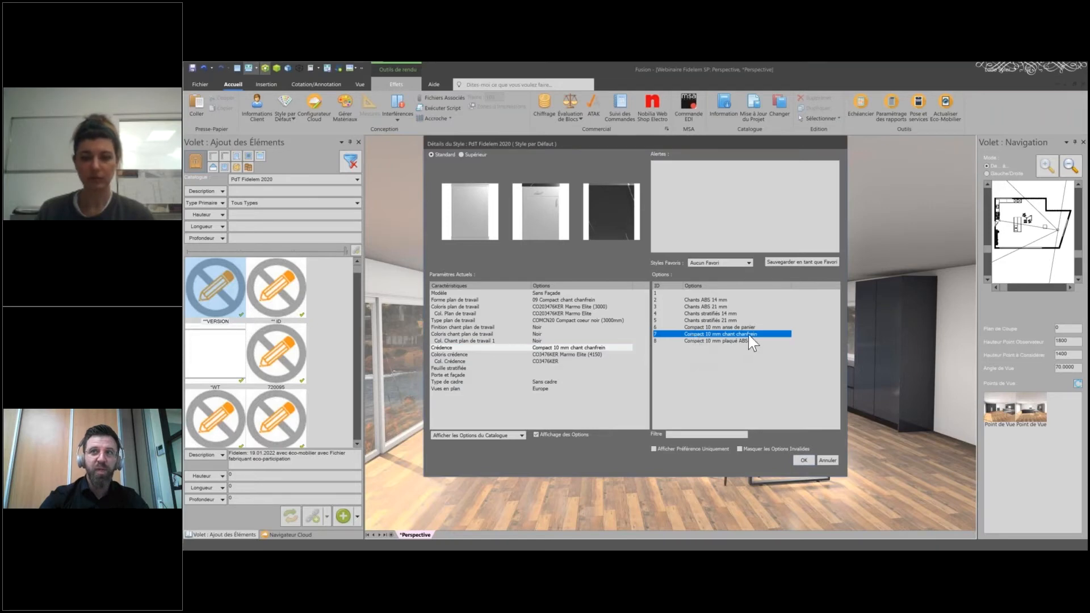
click(549, 354)
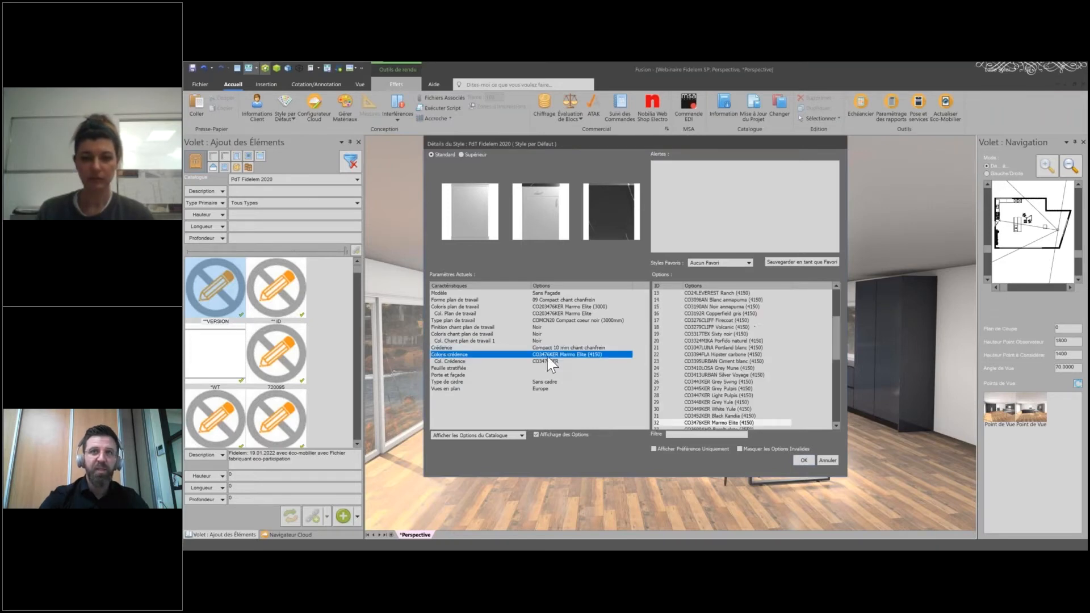
click(690, 434)
text(fusi)
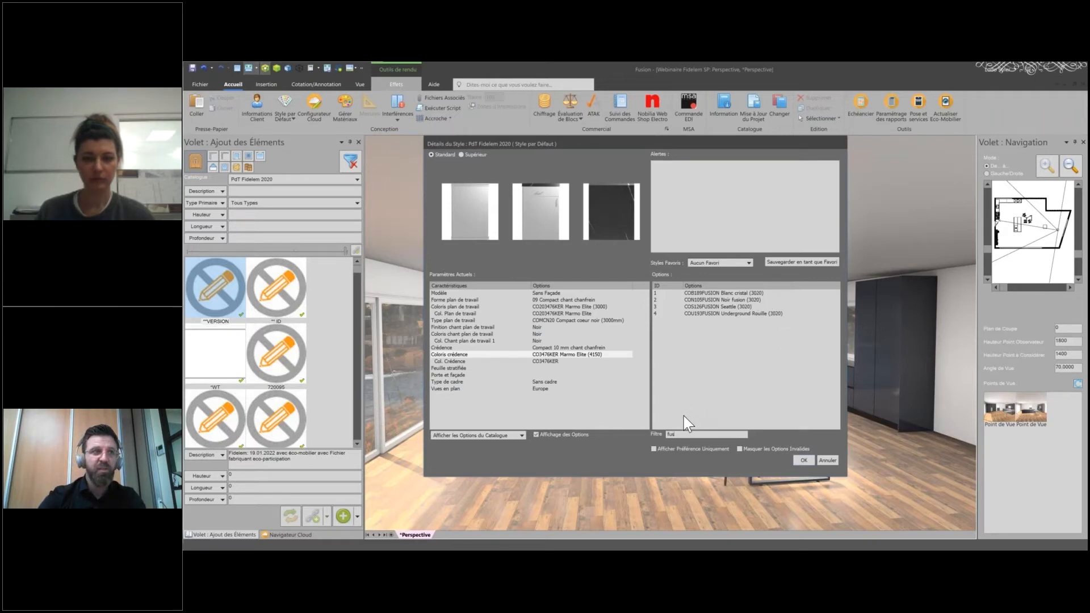
key(BackSpace)
key(BackSpace)
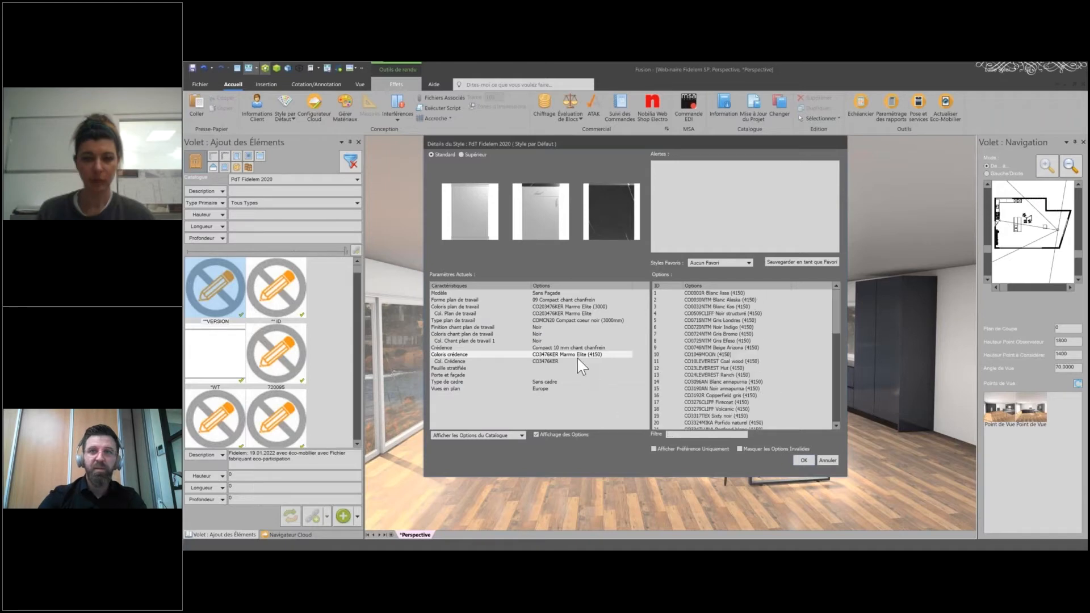
Step: Set the laminate sheet (Feuille stratifiée) to STRAT Stratifié (3000mm)
click(543, 368)
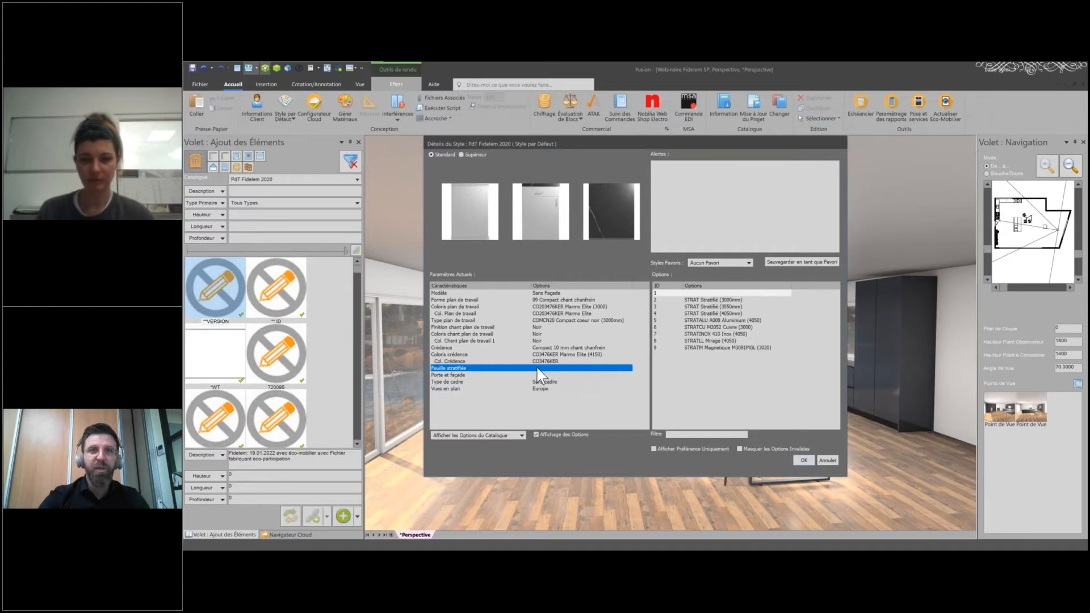
click(704, 299)
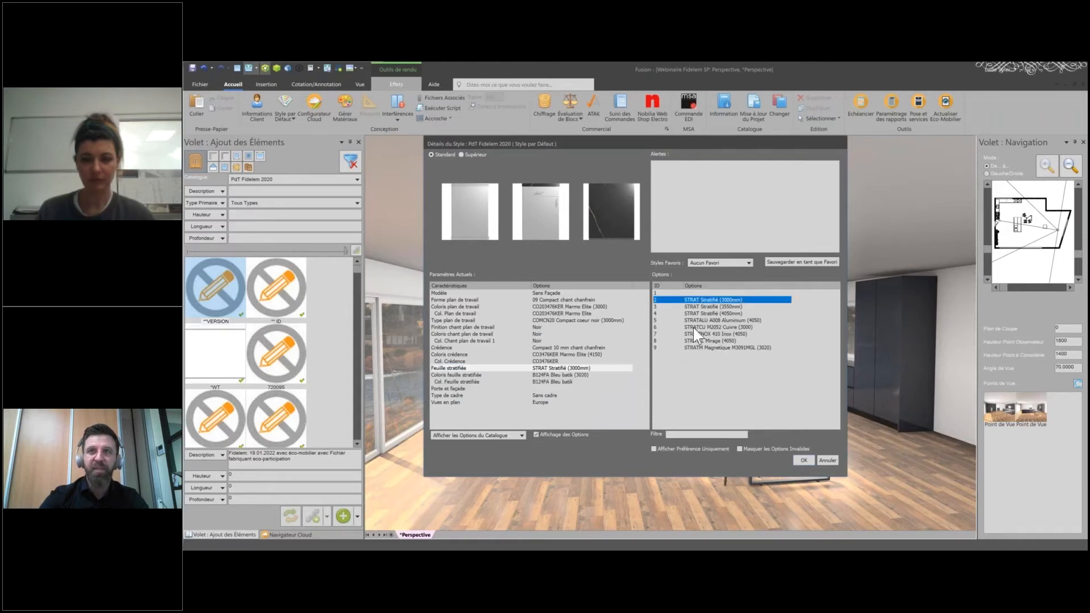
Step: Check the laminate sheet colour and Porte et façade options, then save the style as favourite "Marmo Elite" and accept it
click(568, 374)
click(566, 382)
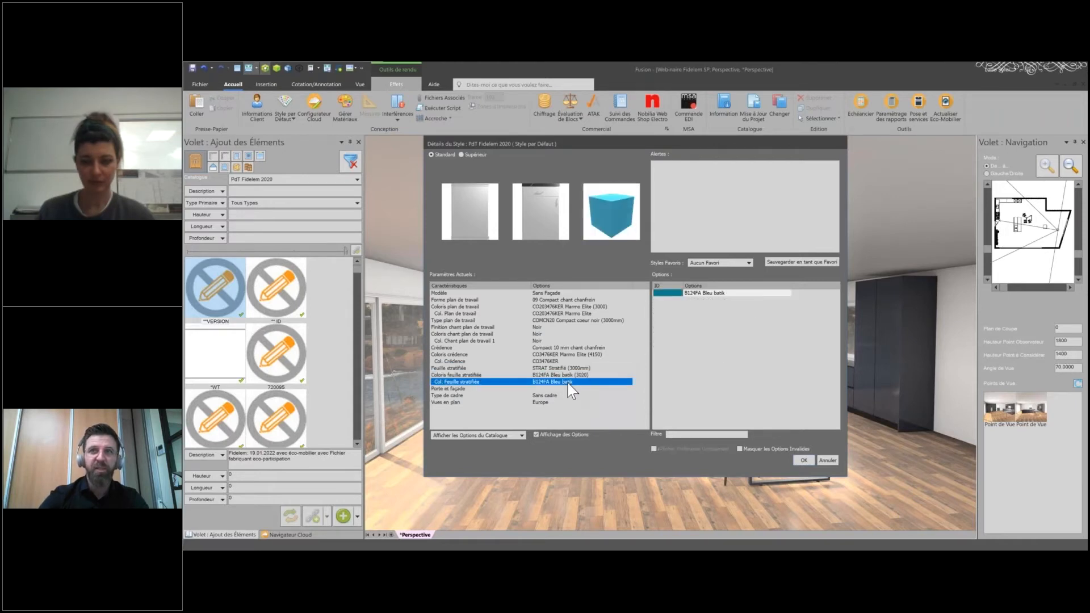
click(560, 388)
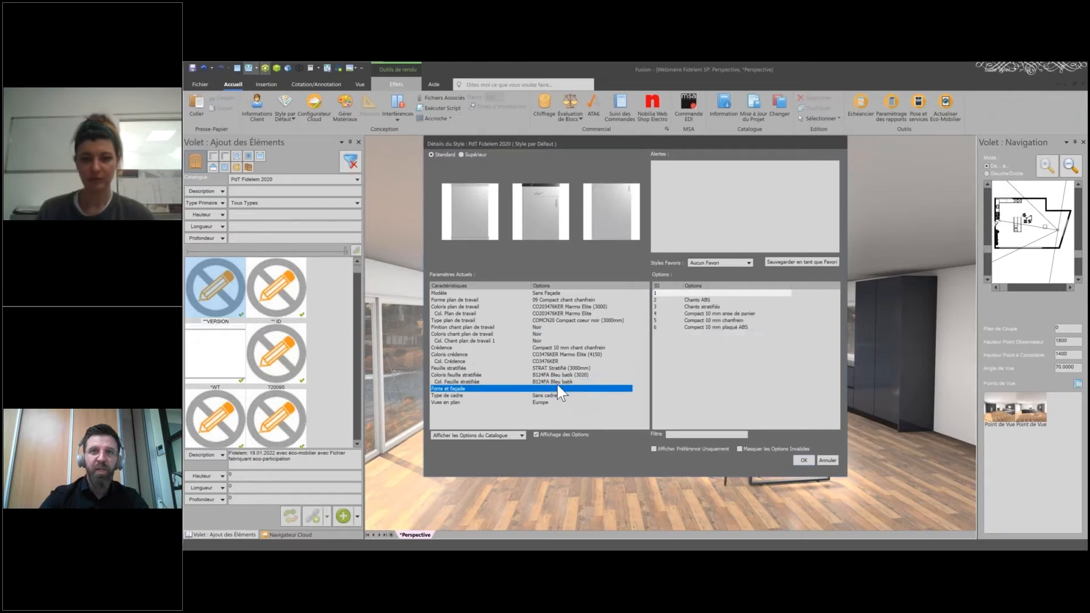
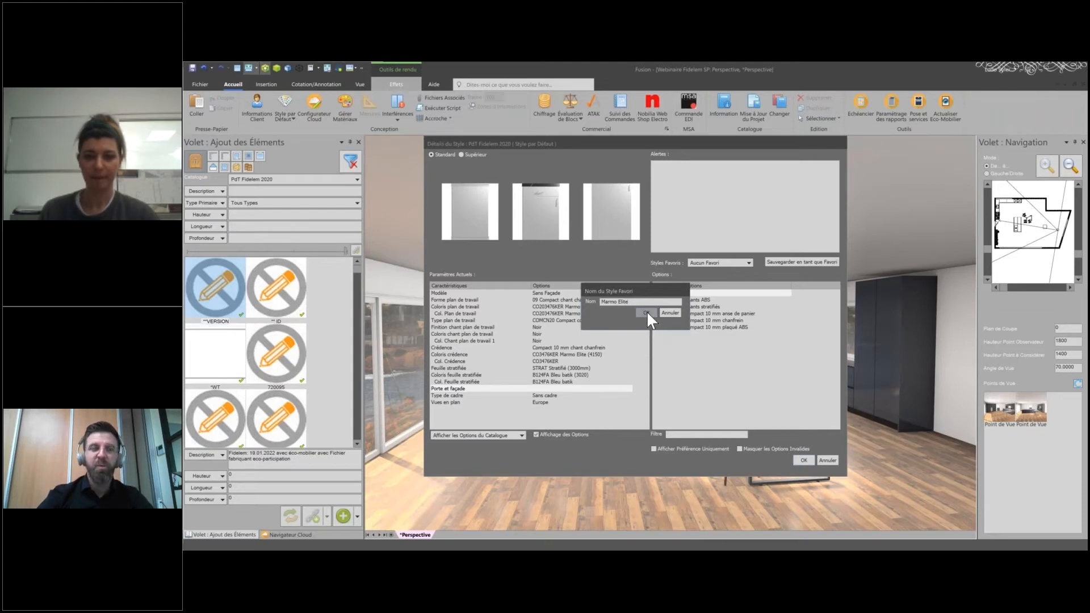
click(646, 312)
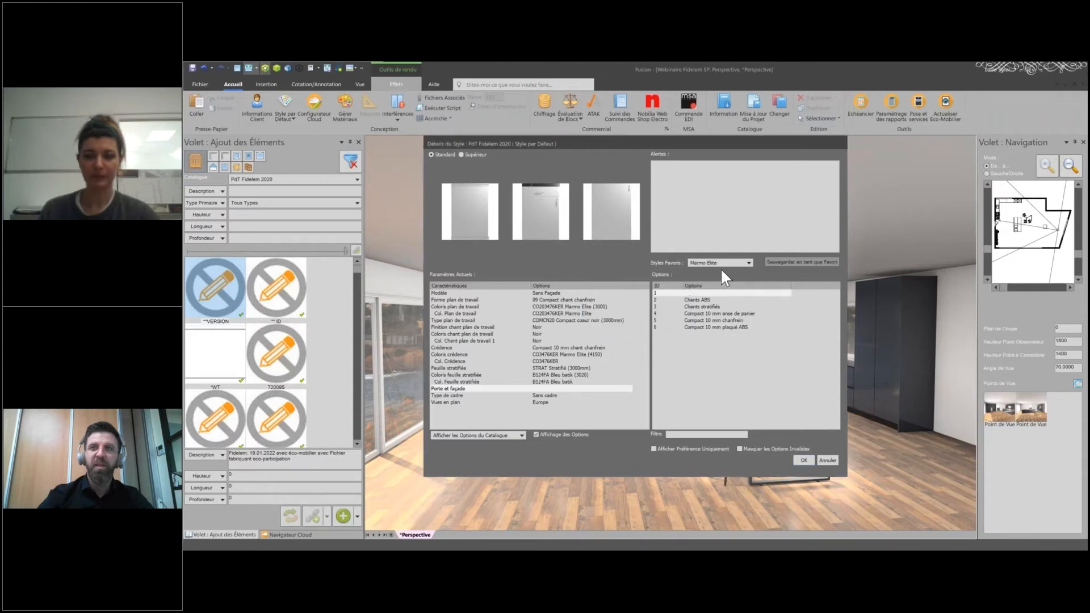
click(804, 460)
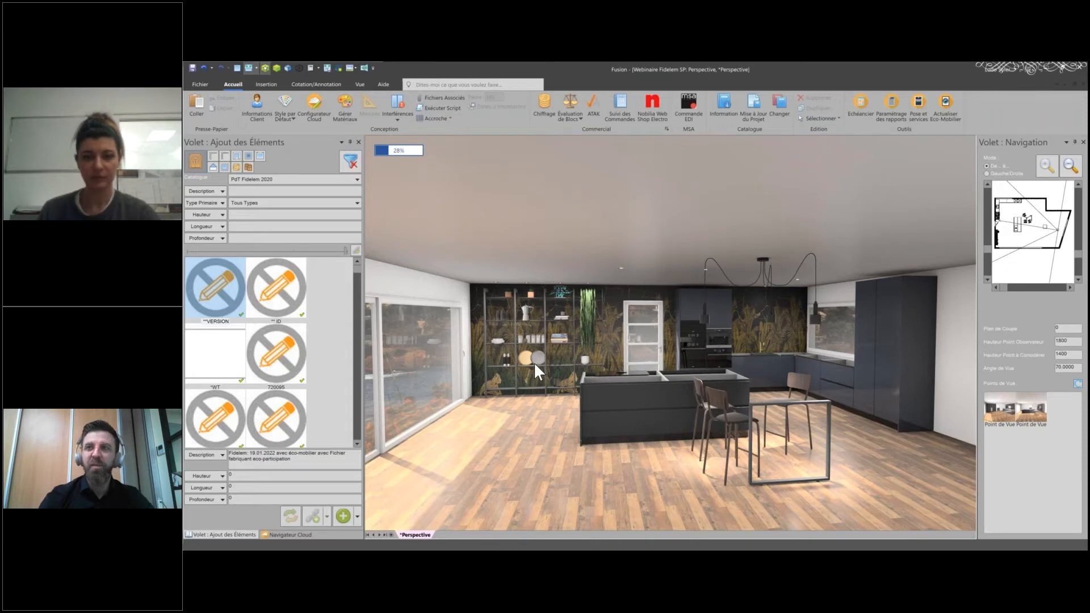
Step: Turn off the realistic rendering of the perspective and deactivate Auto-Socles in the automatic assistants
click(326, 67)
click(275, 88)
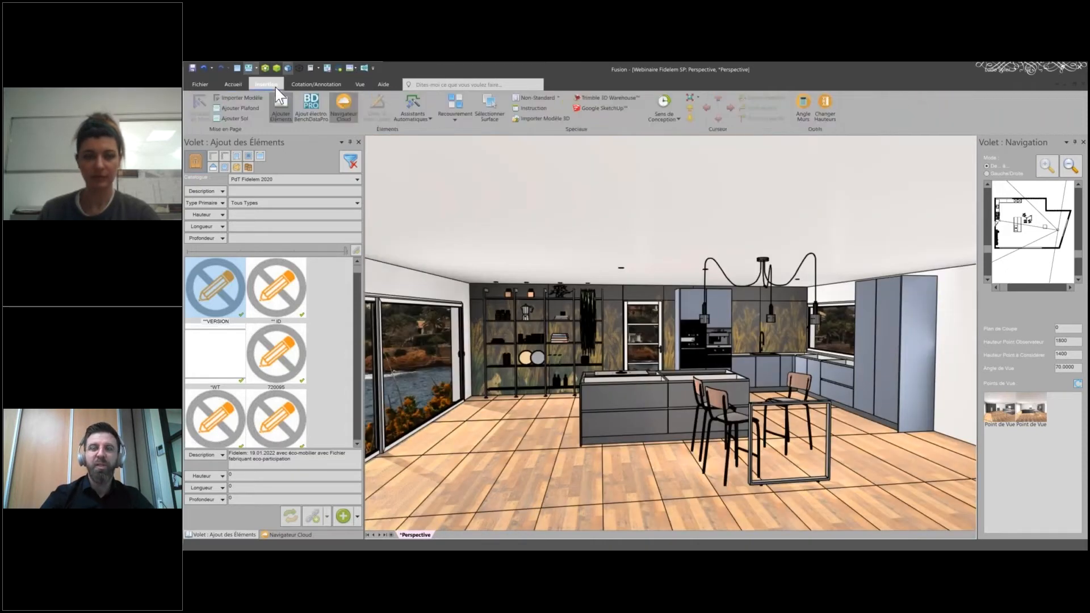
click(414, 100)
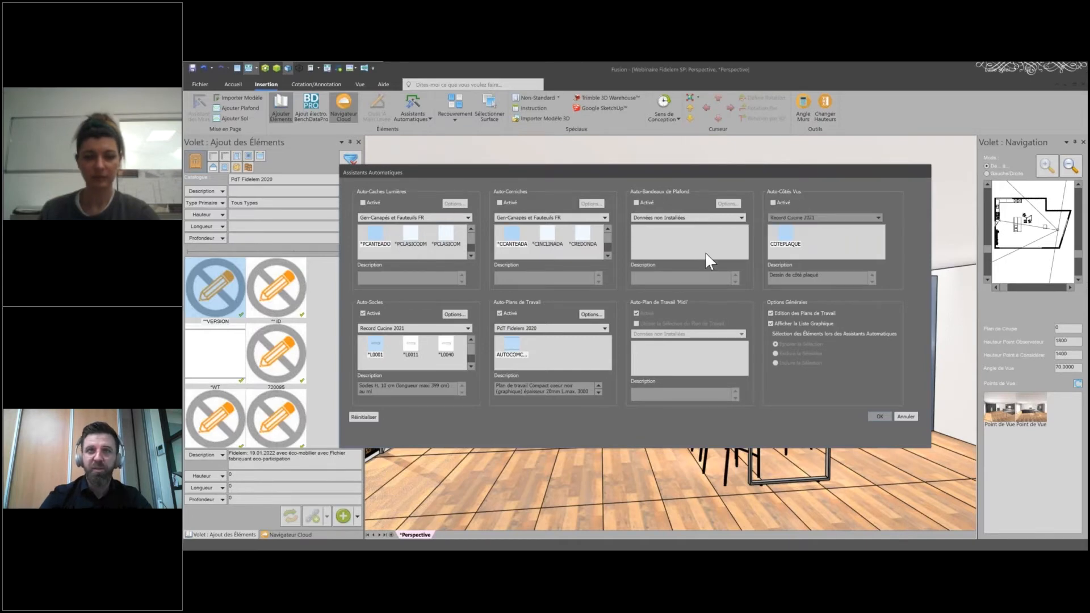
click(363, 313)
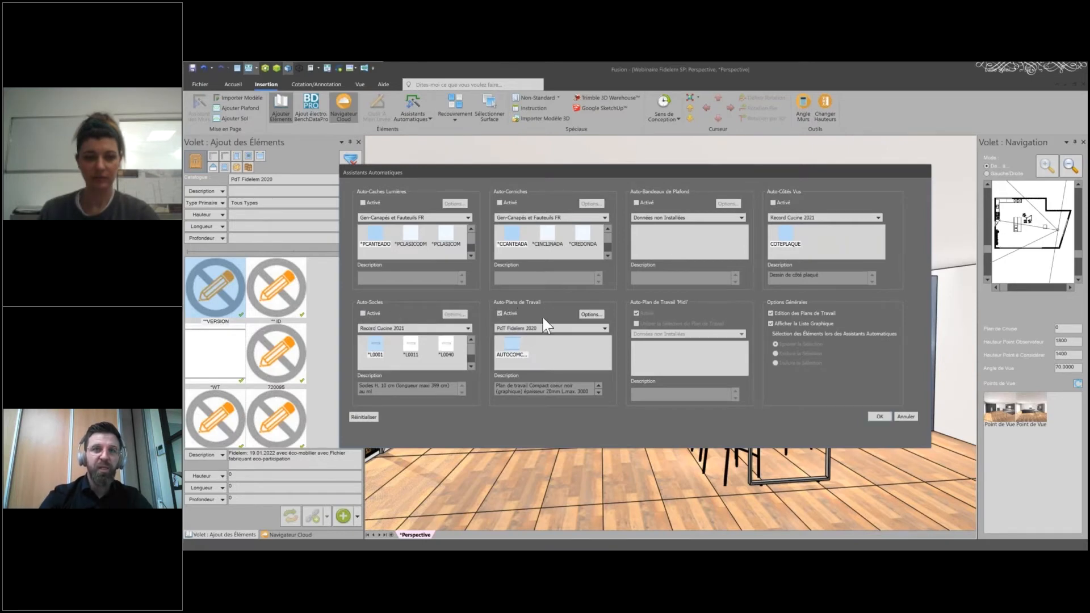
Step: In the Auto-Plans de Travail options, enable the lateral overhang at 10 and set the frontal overhang to 40
click(592, 315)
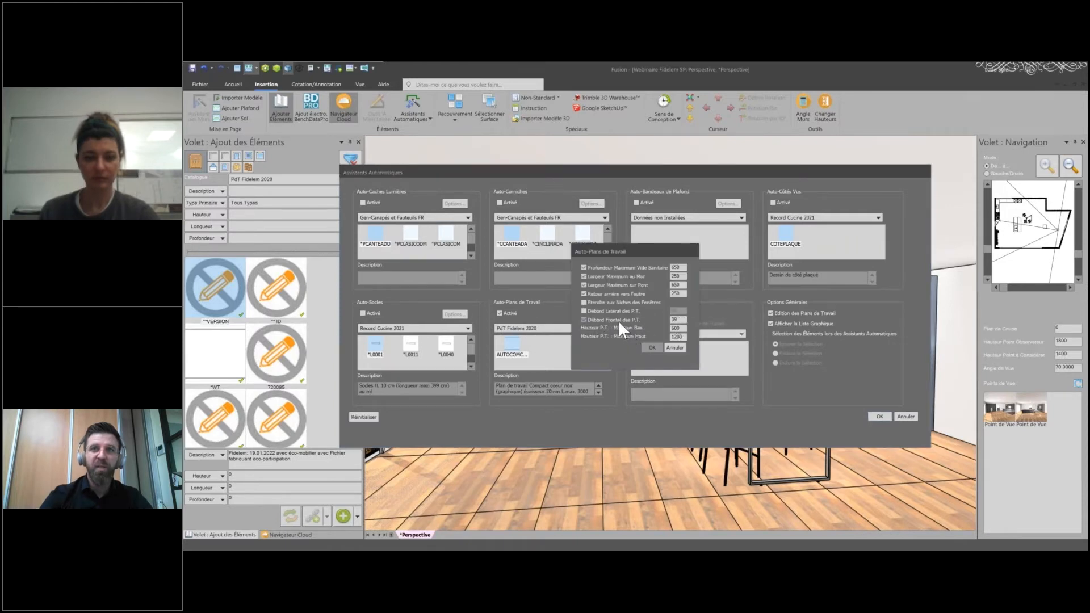
click(584, 310)
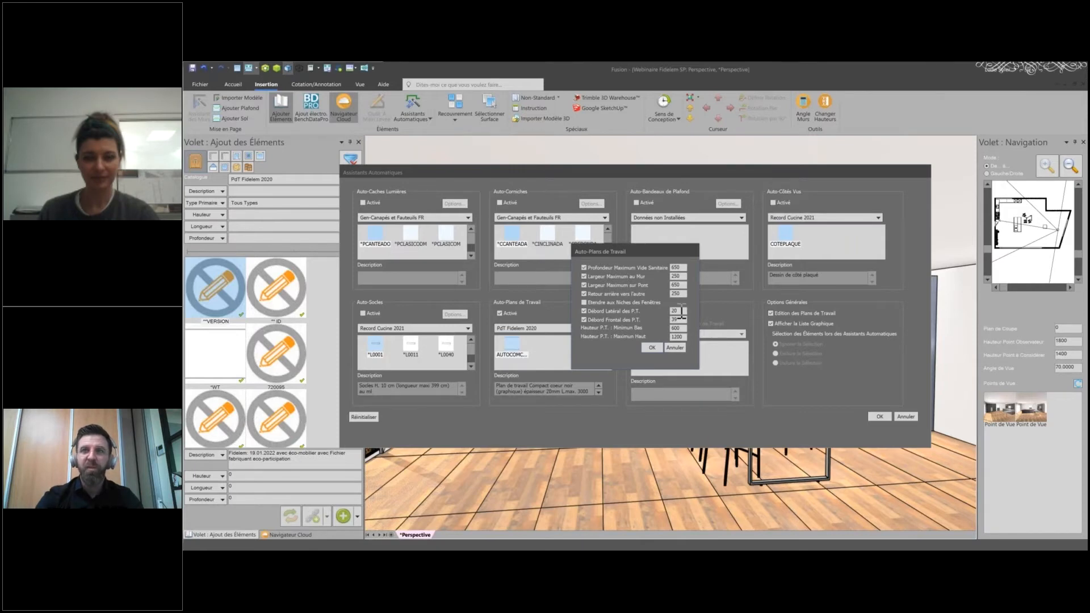
double_click(681, 311)
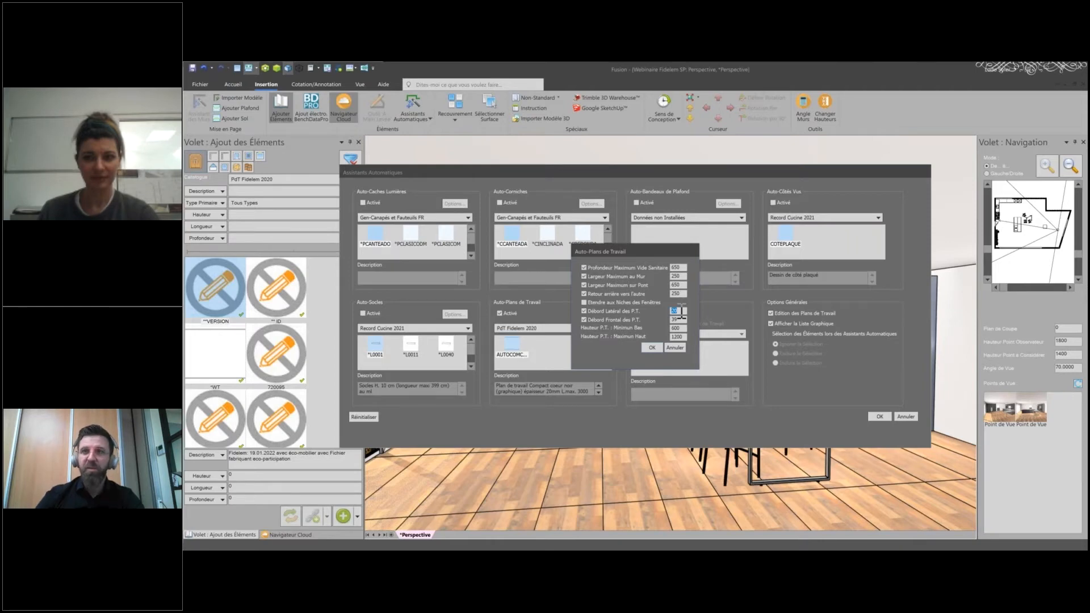
text(10)
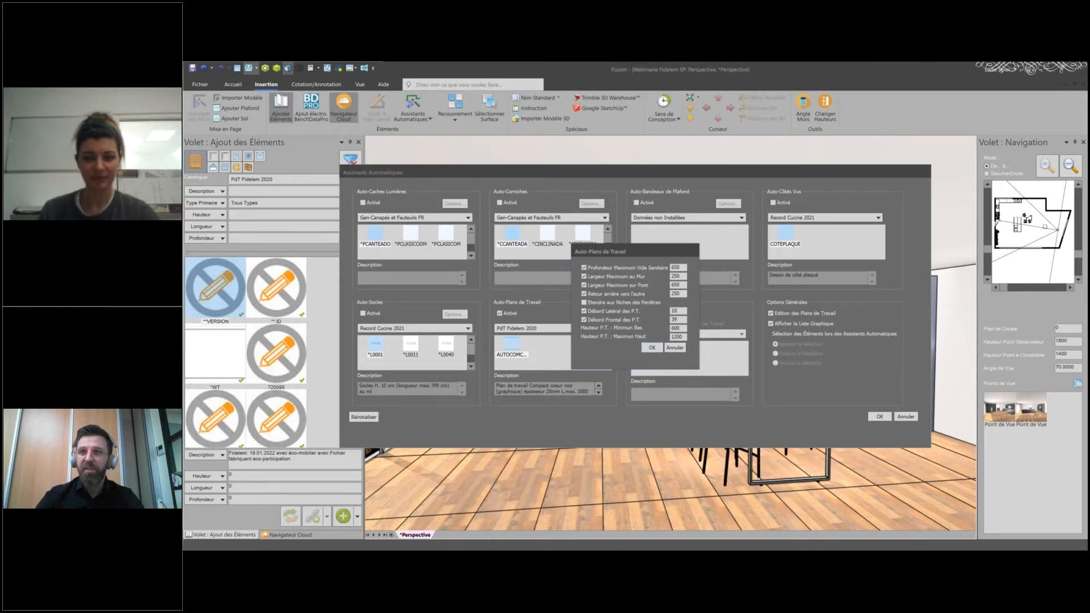
double_click(682, 320)
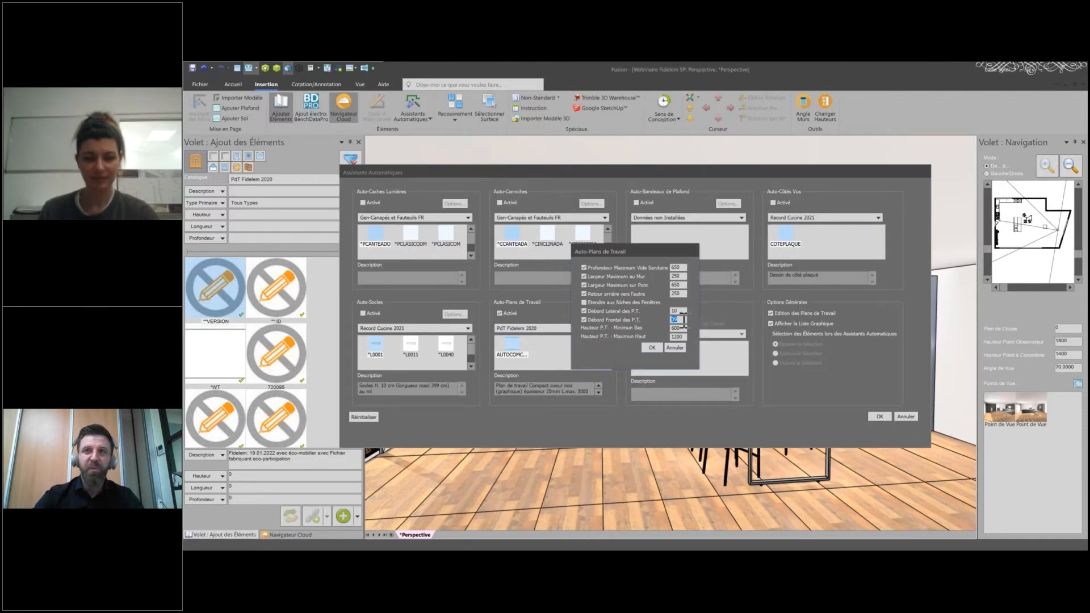
text(40)
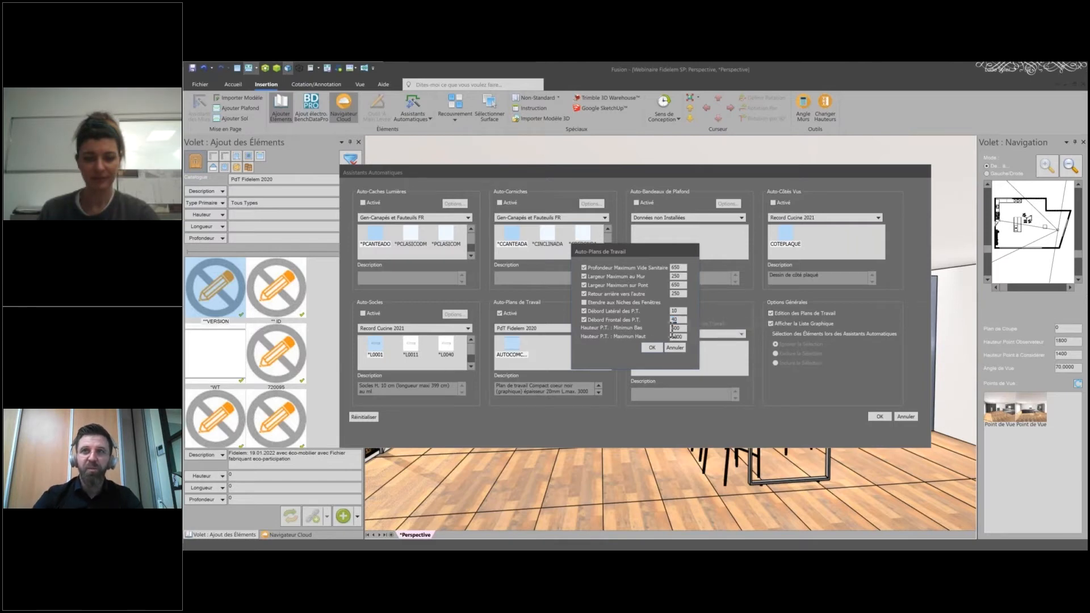
click(649, 347)
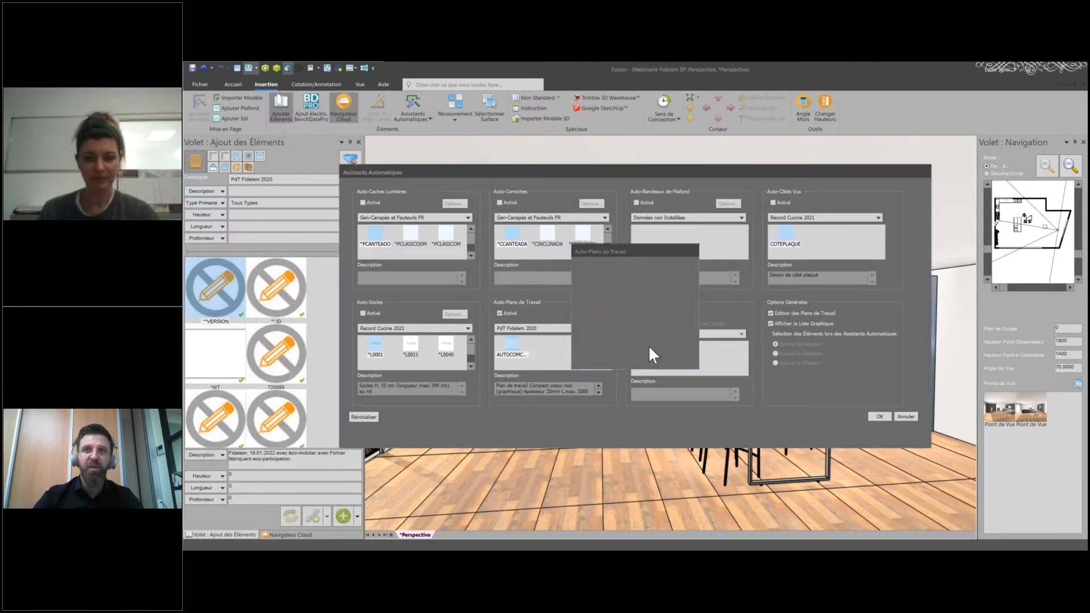
Step: Use the PdT Fidelem 2020 catalogue for the automatic worktops and run the assistants
click(558, 329)
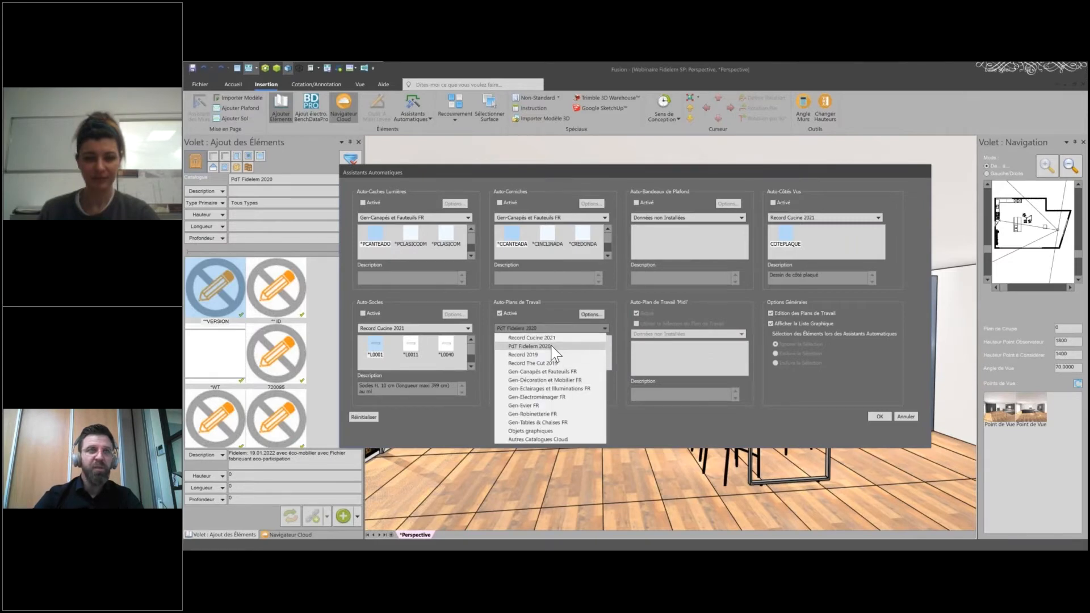
click(533, 346)
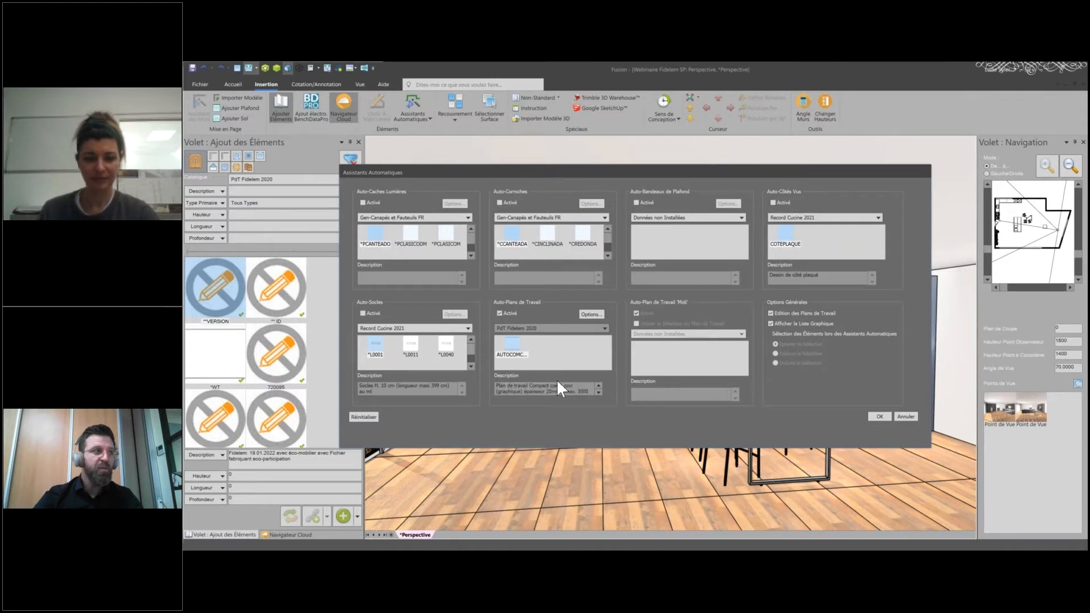
click(869, 412)
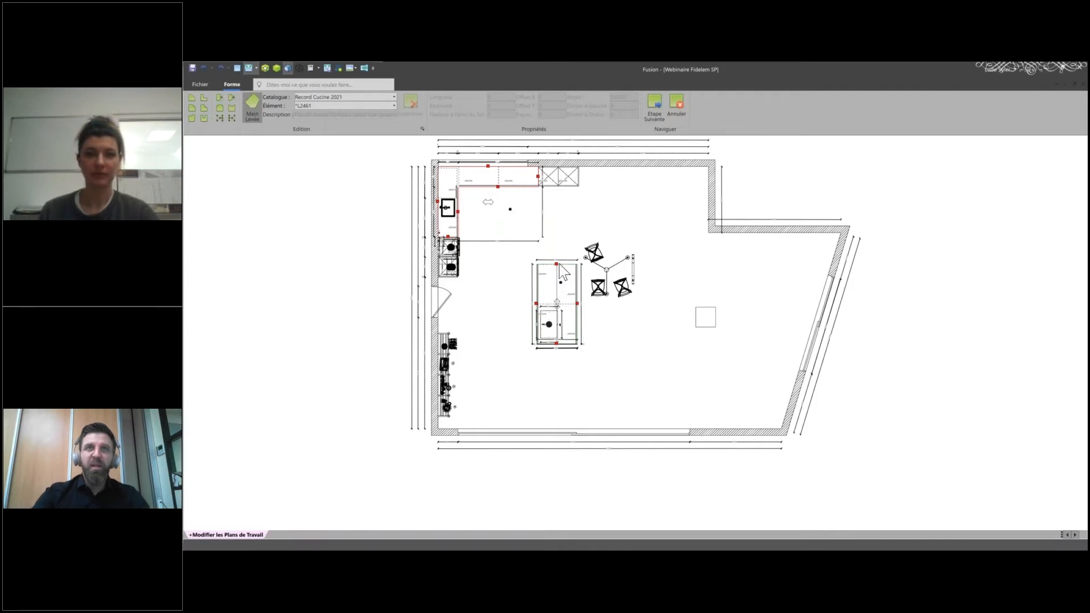
Step: Examine the island's worktop outline and dimensions in the worktop editing plan
scroll(560, 278, up, 5)
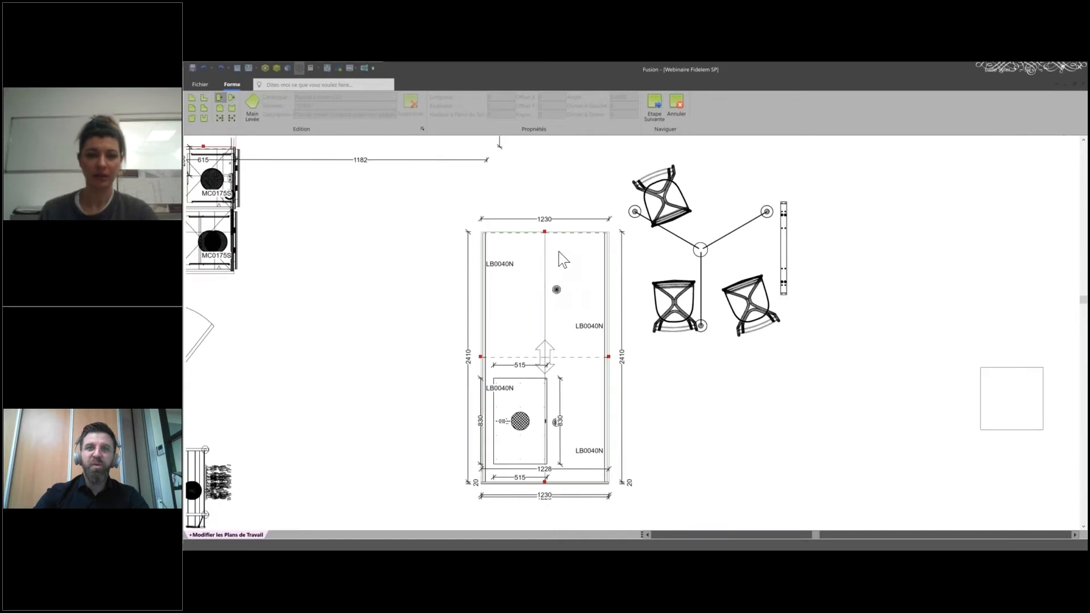
scroll(545, 234, up, 4)
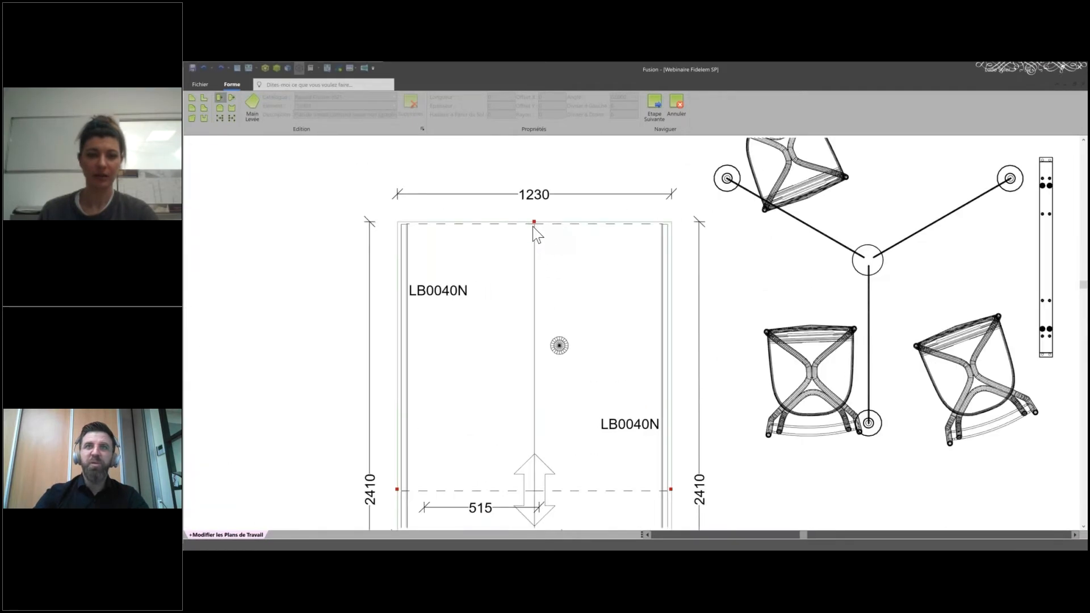
scroll(532, 227, down, 4)
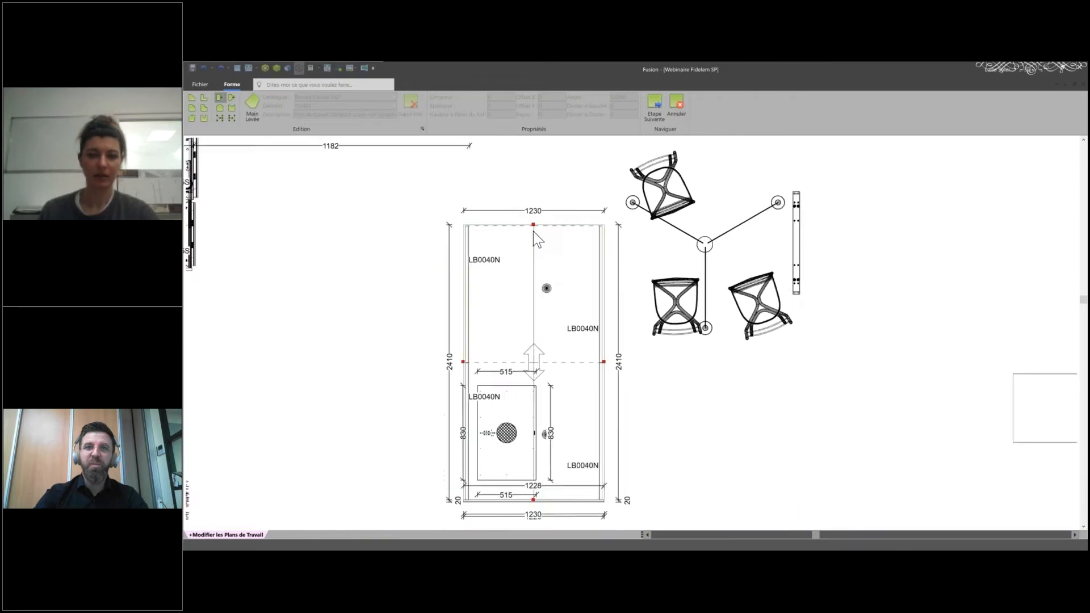
scroll(533, 230, down, 1)
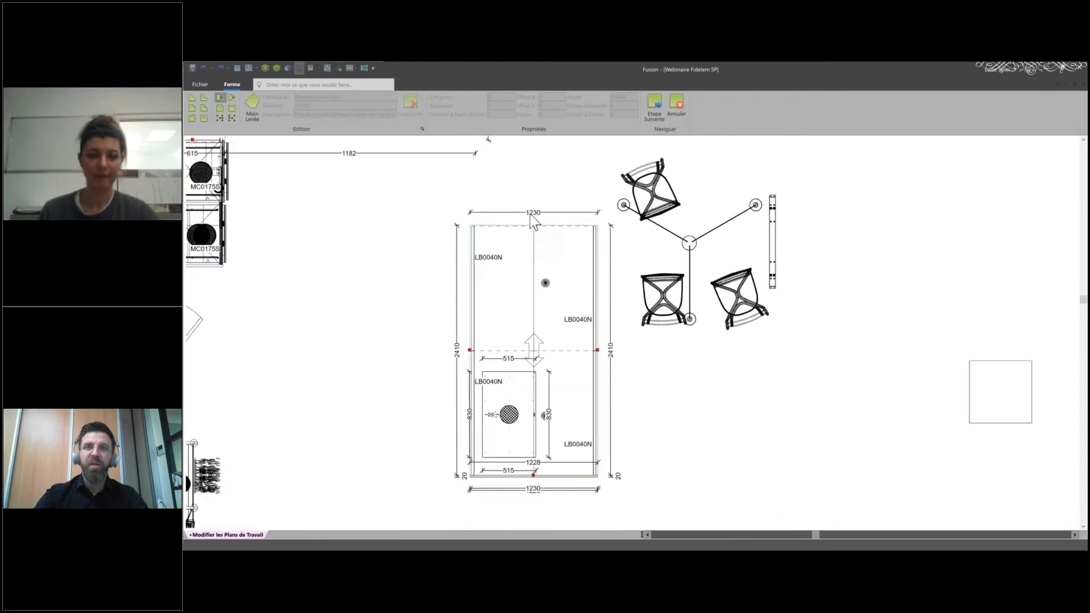
scroll(518, 227, down, 2)
scroll(522, 234, down, 5)
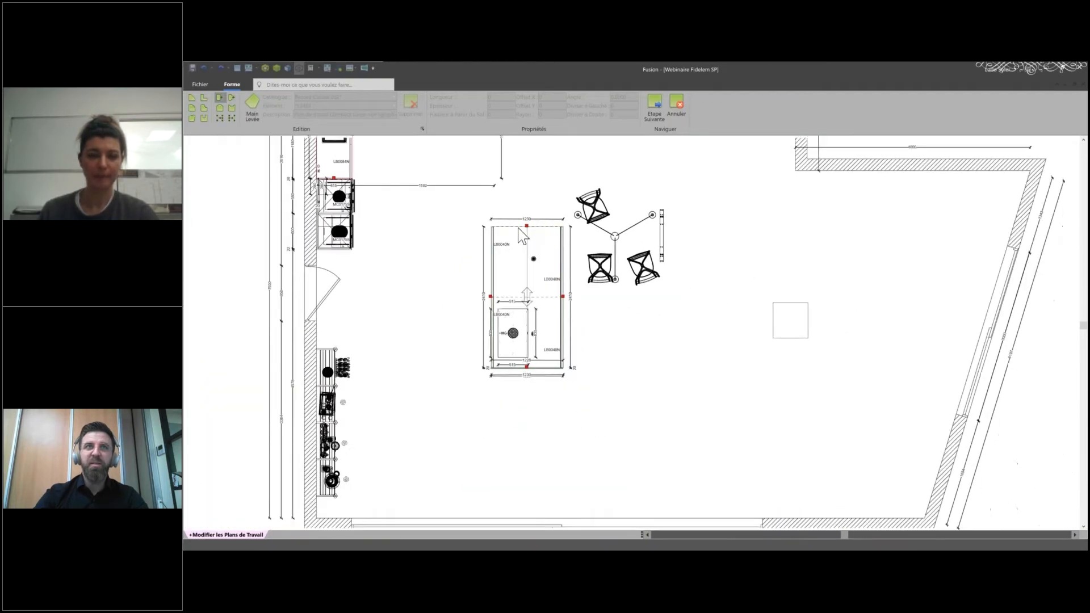
scroll(519, 229, down, 1)
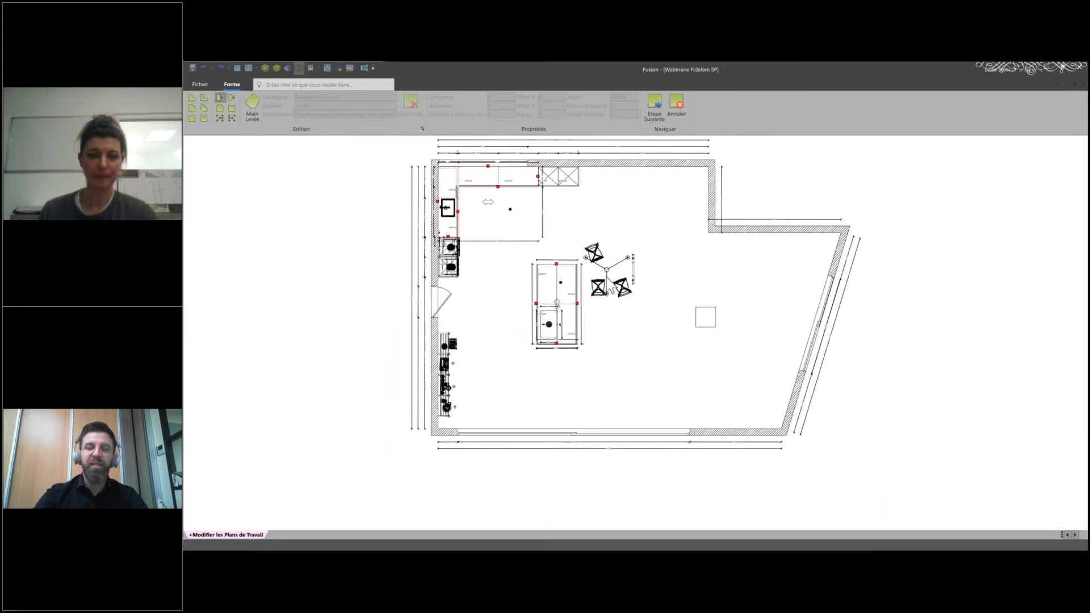
Step: Draw a freehand (Main Levée) rectangular worktop 2500 by 950 mm in the open floor area beside the bar stools
scroll(590, 274, up, 3)
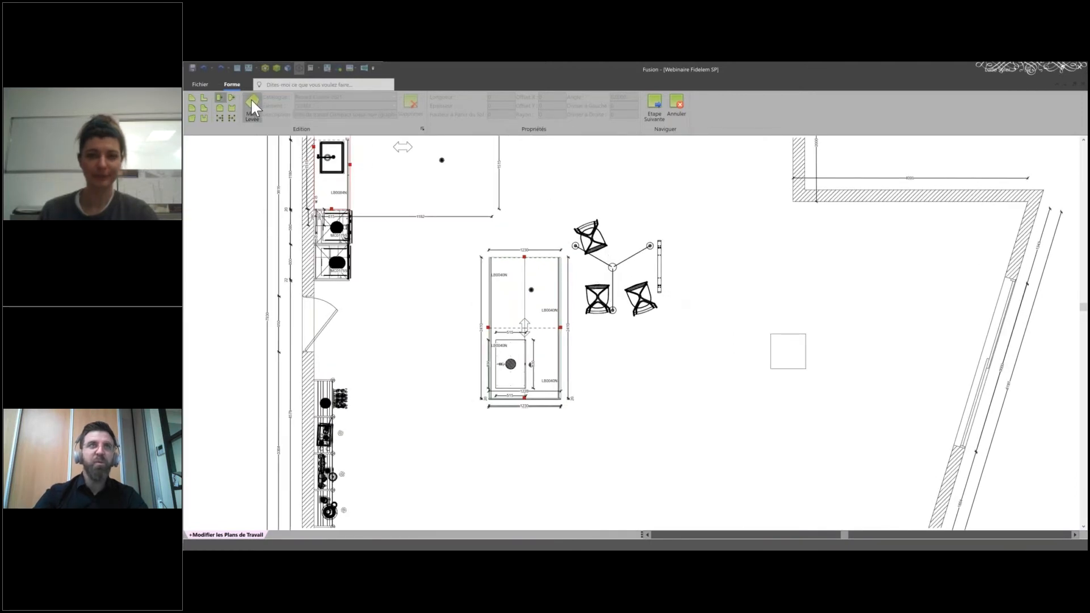
click(692, 241)
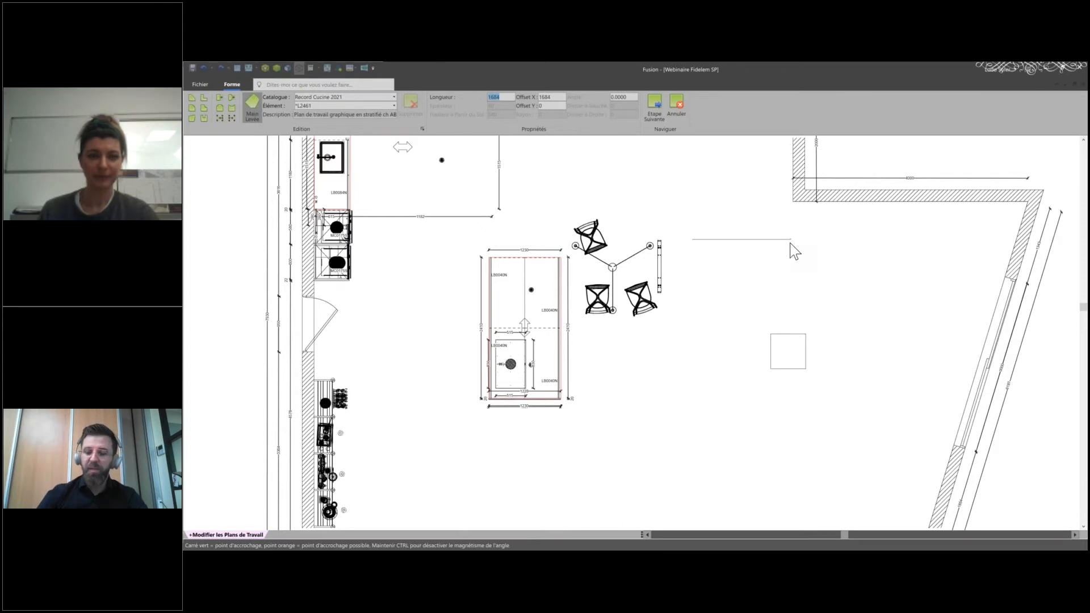
text(2500)
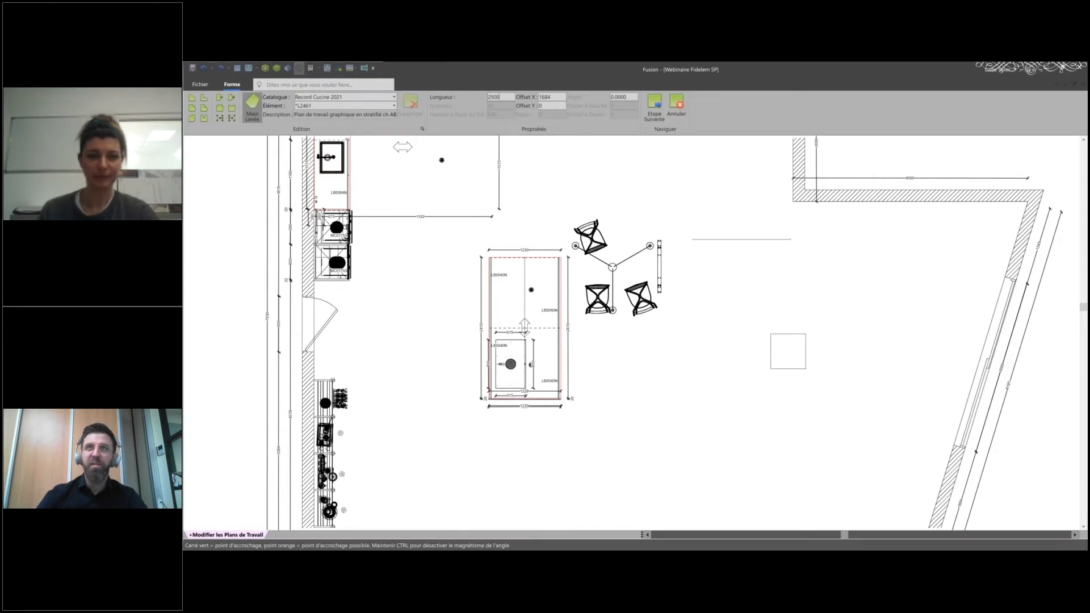
key(Return)
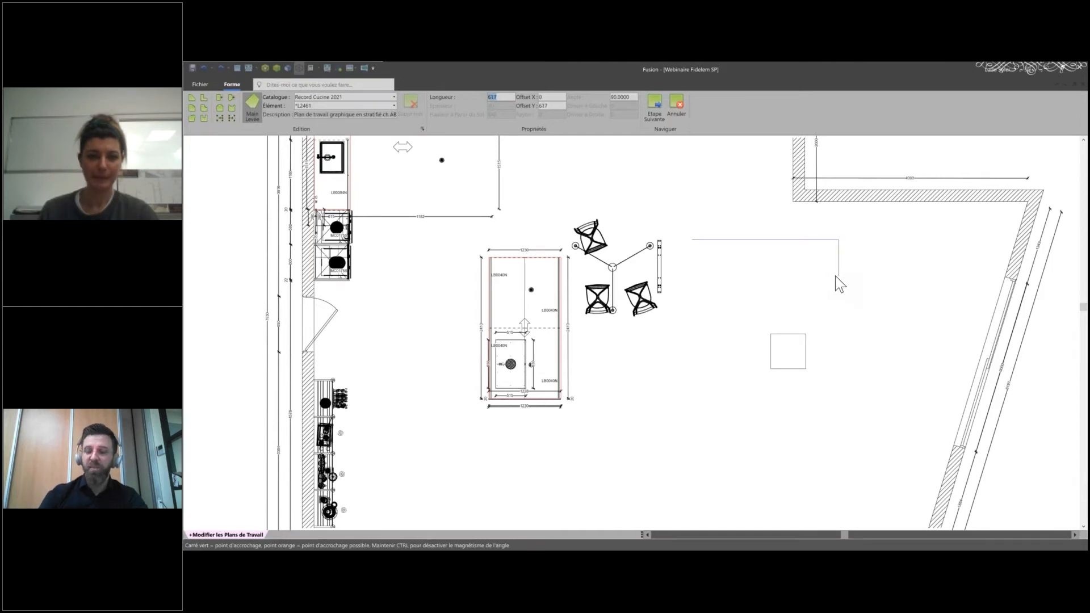
text(950)
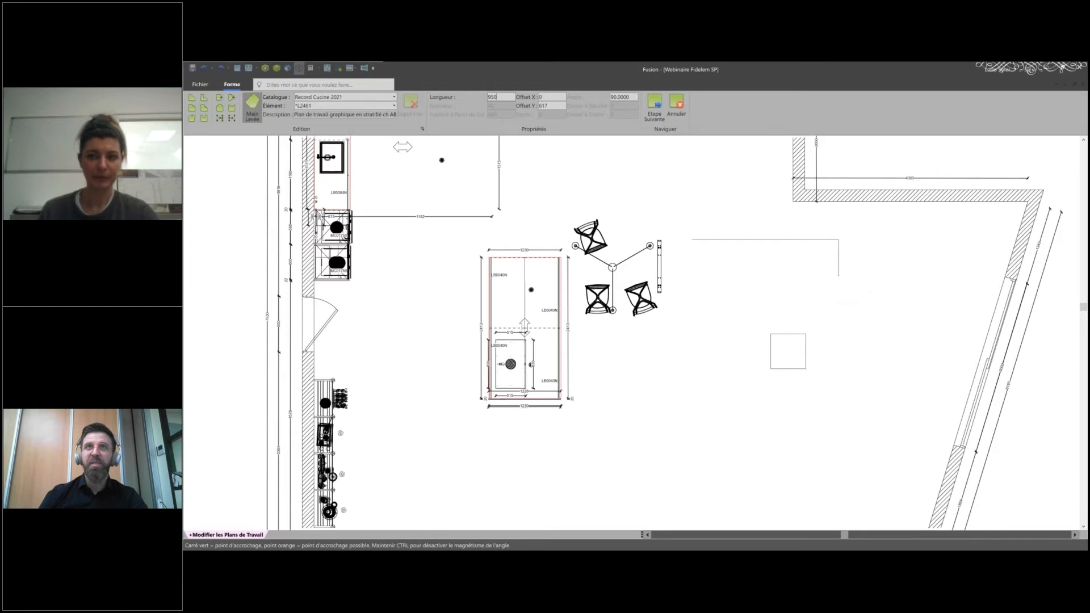
key(Return)
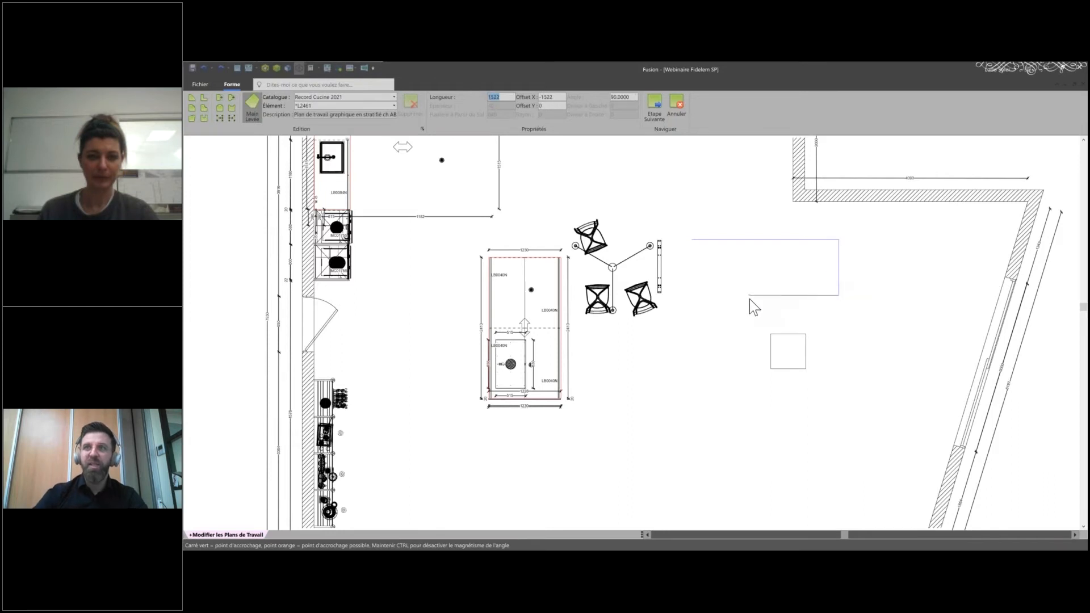
text(2500)
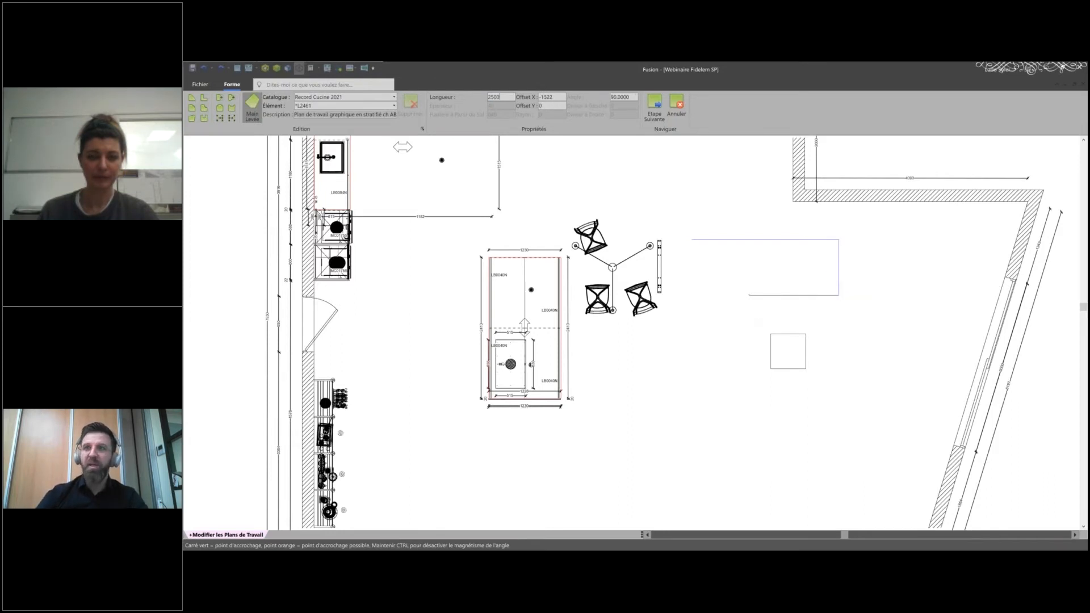
key(Return)
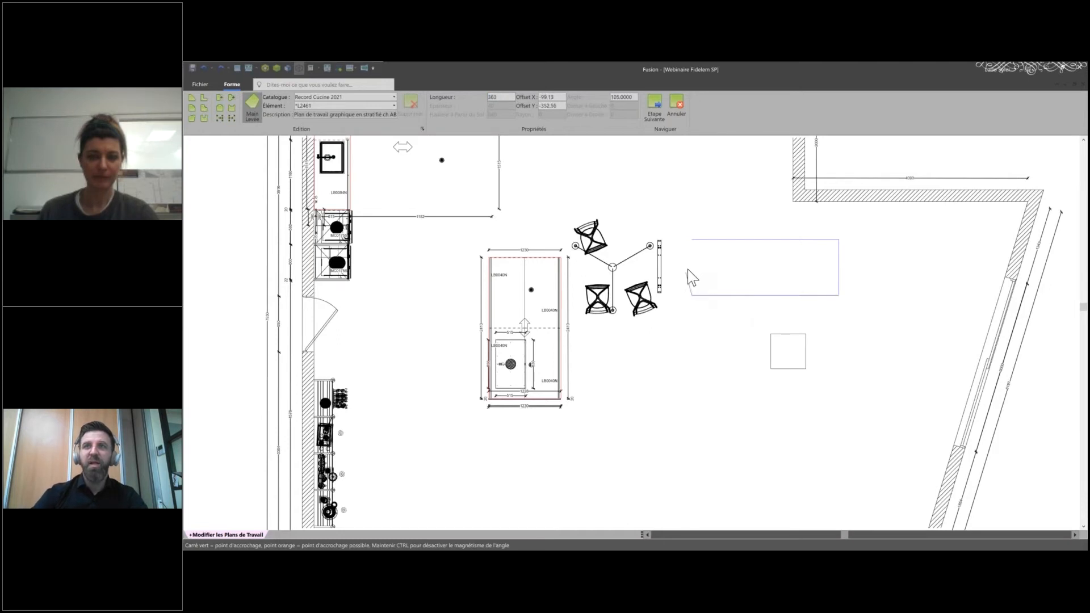
text(95)
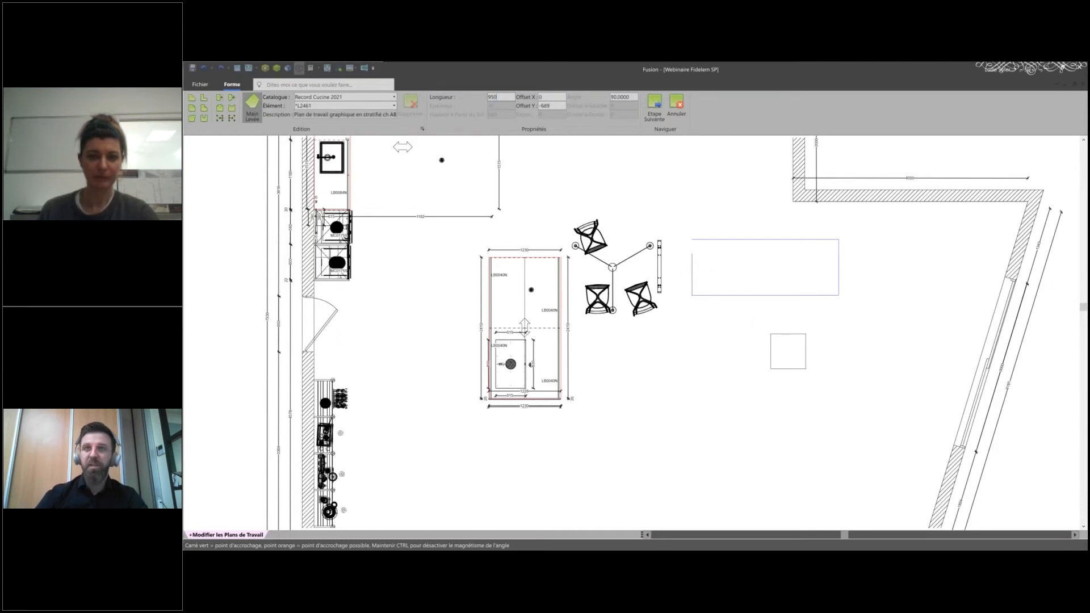
text(0)
key(Return)
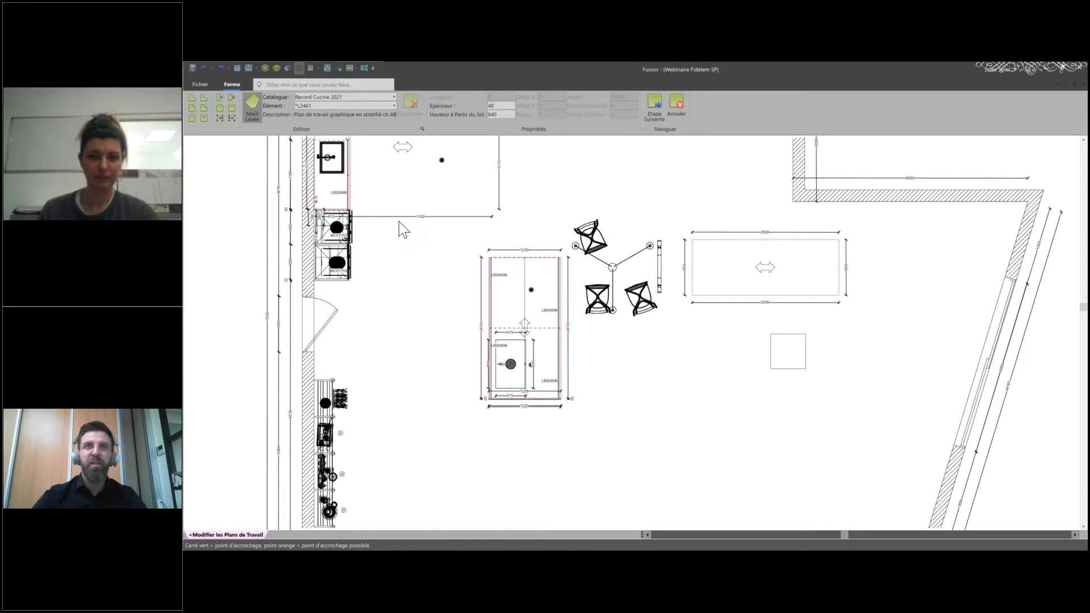
scroll(398, 220, down, 2)
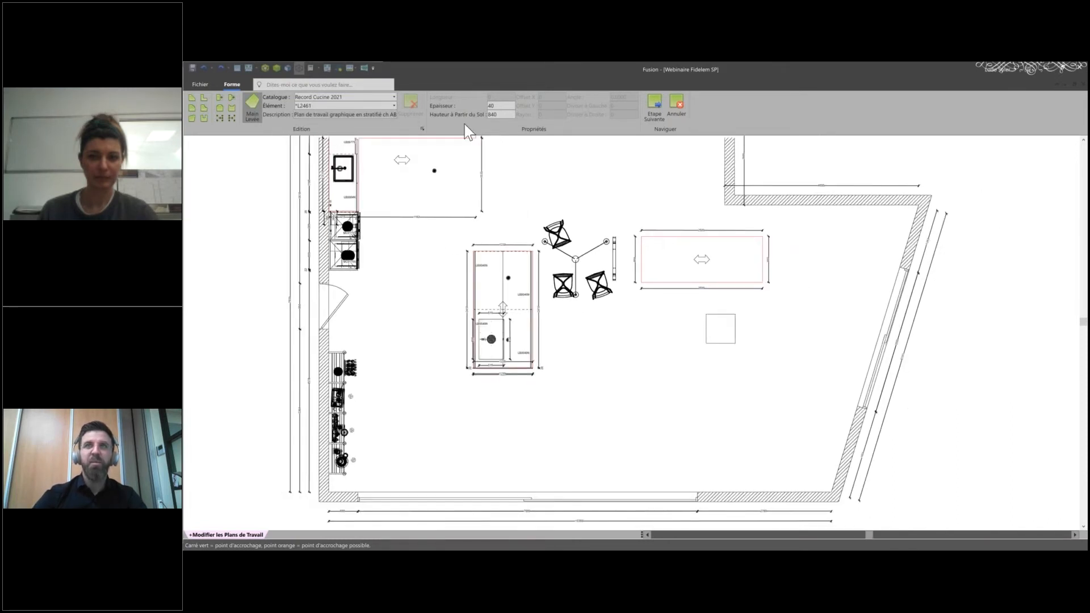
Step: Draw a second freehand rectangular worktop, 2500 by 1000 mm, from the PdT Fidelem 2020 catalogue in the open area beside the island
click(369, 96)
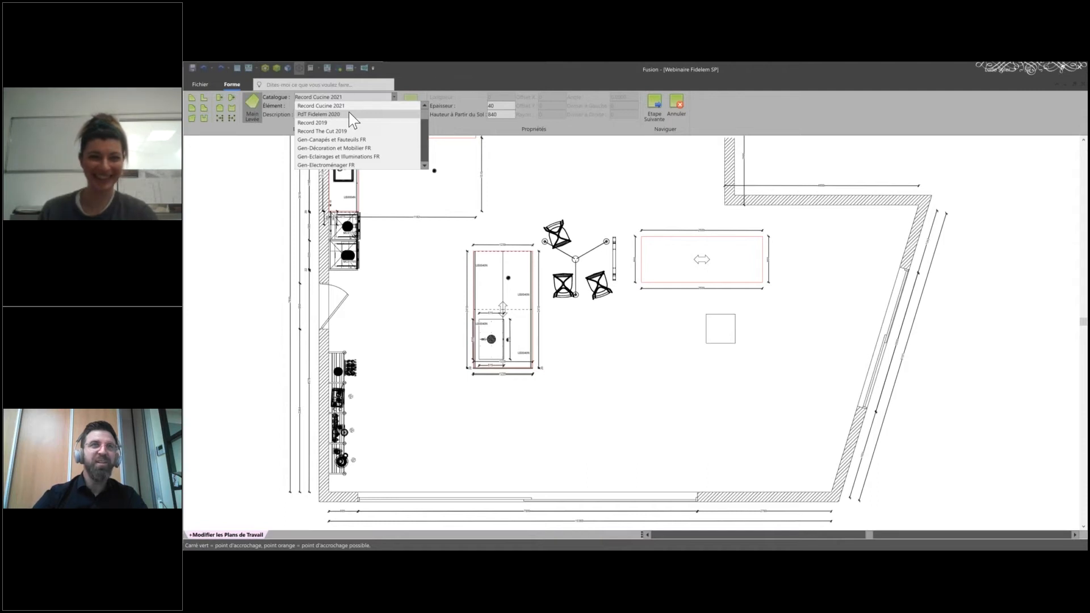
click(348, 112)
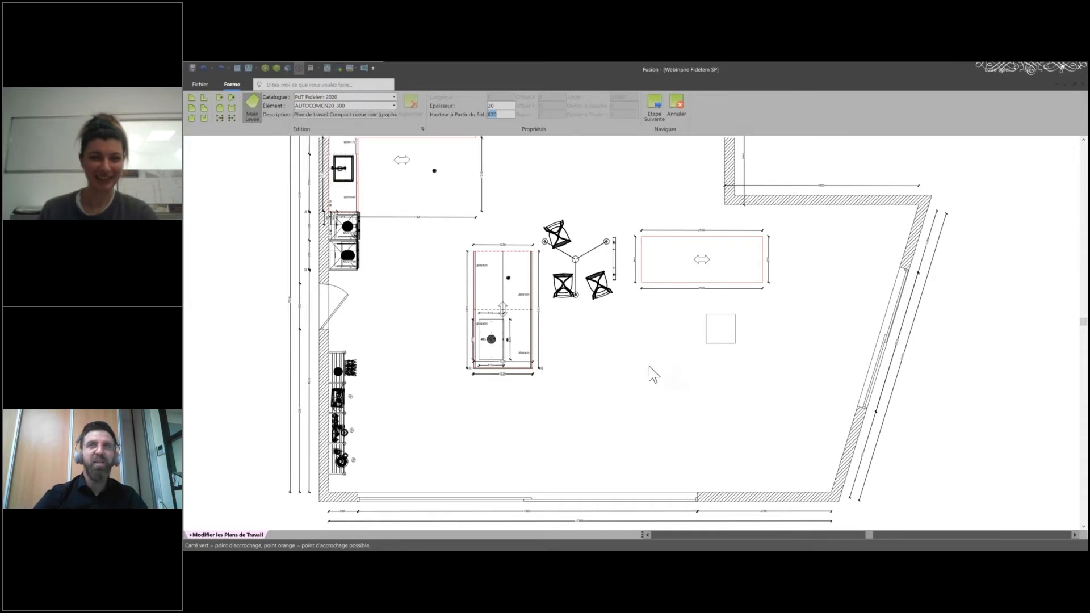
click(592, 352)
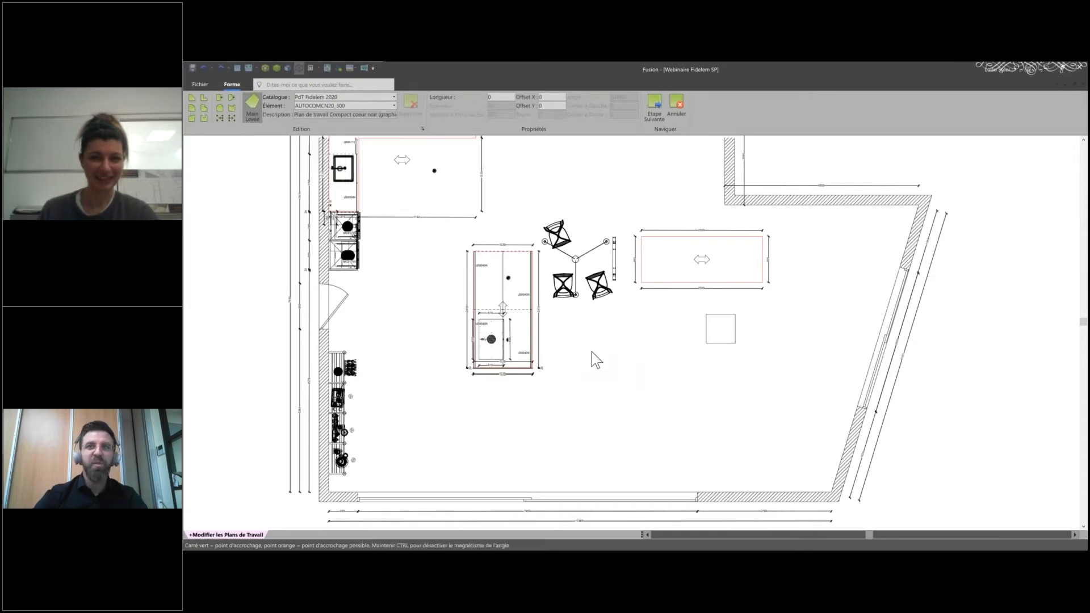
text(2500)
key(Return)
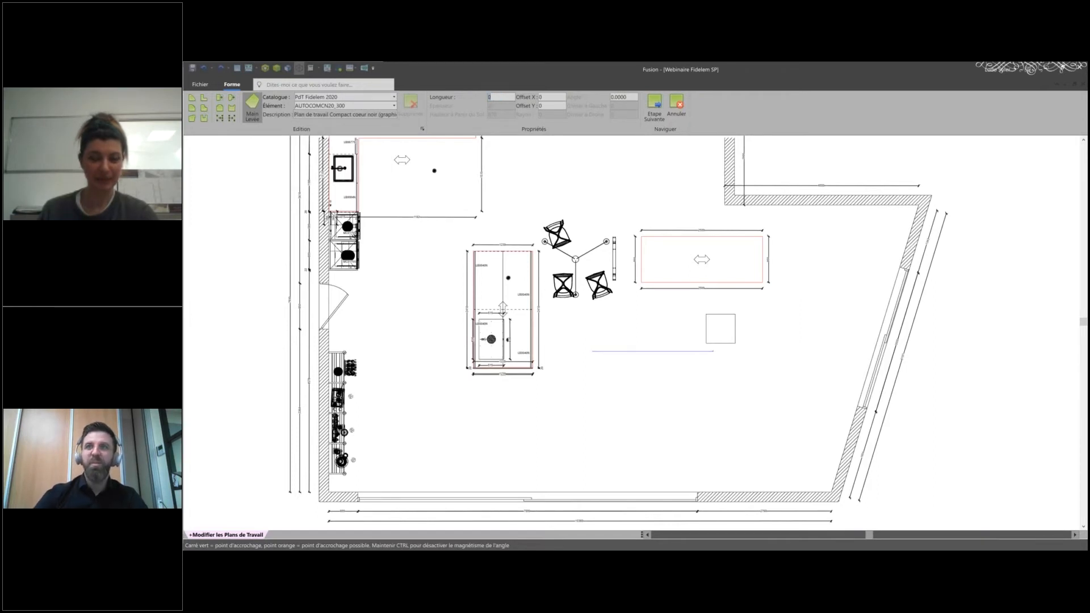
text(1000)
key(Return)
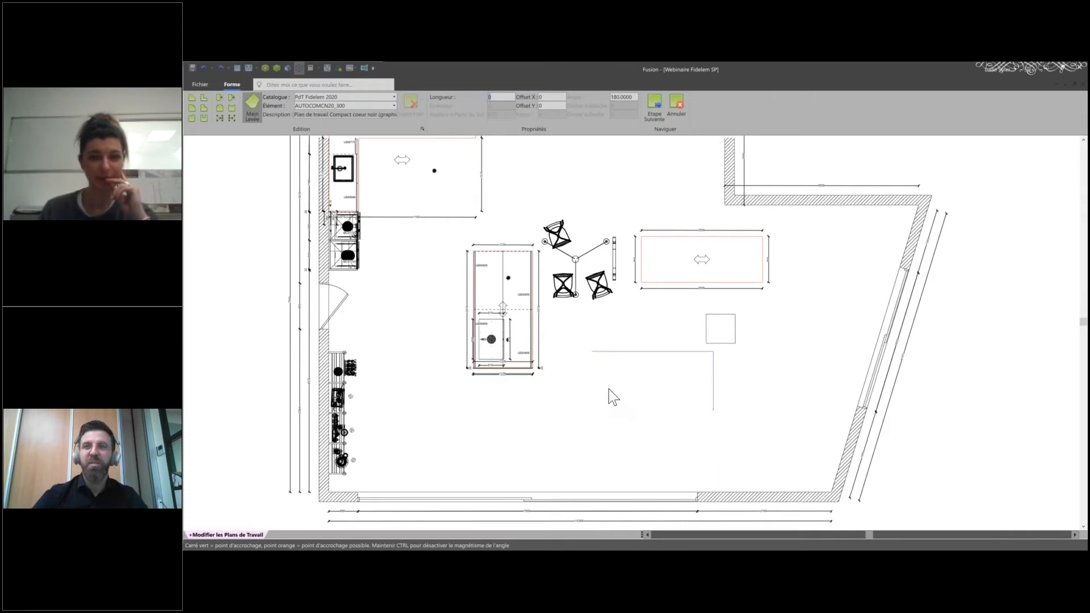
text(2500)
key(Return)
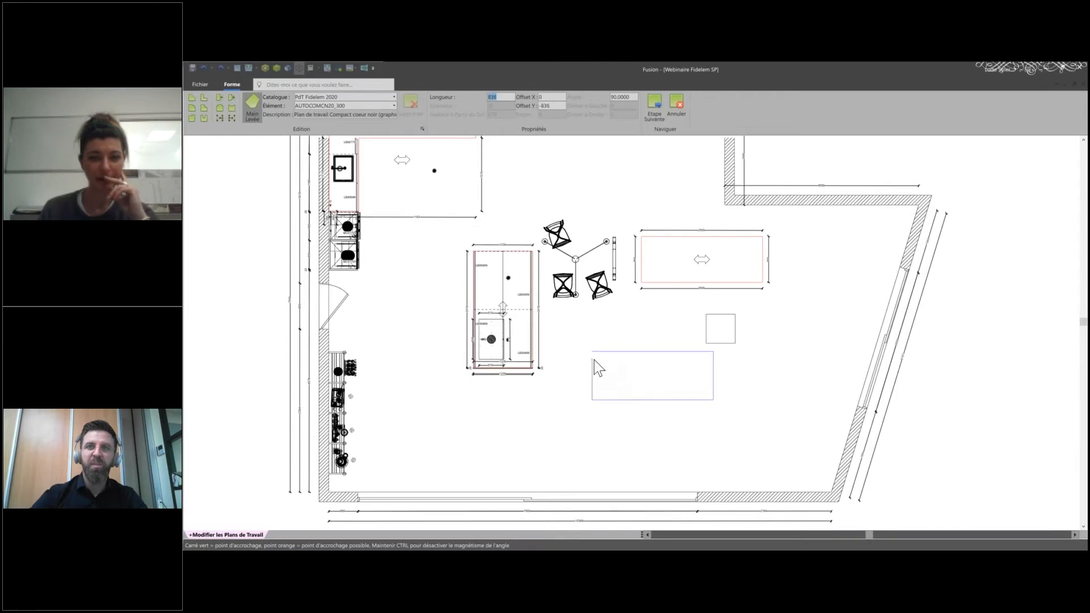
text(1000)
key(Return)
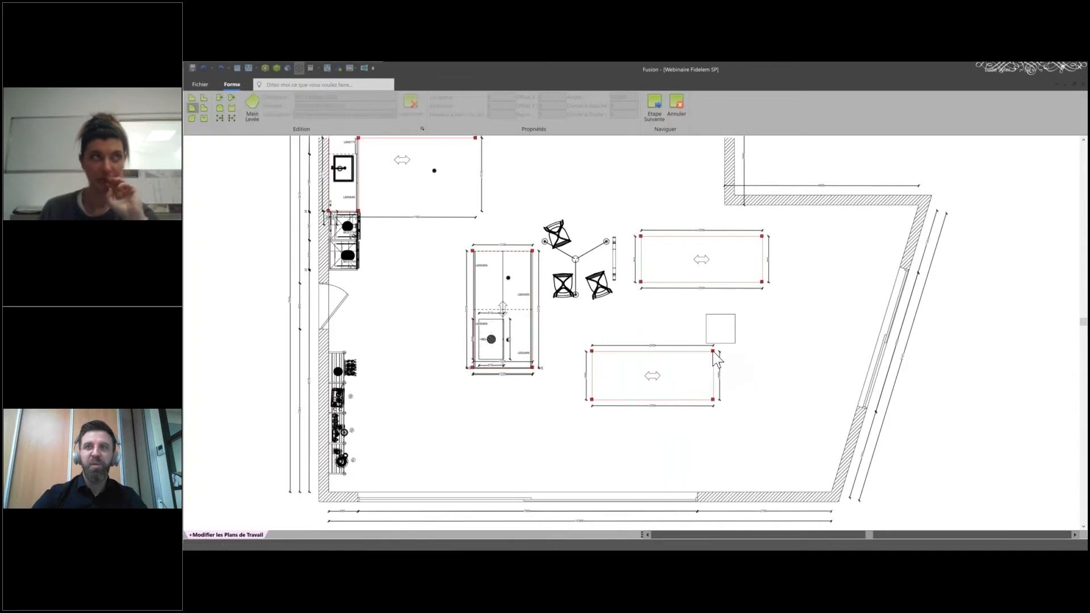
Step: Cut off the upper right corner of the 2500 by 950 mm worktop with X and Y offsets of 150
click(762, 237)
text(15)
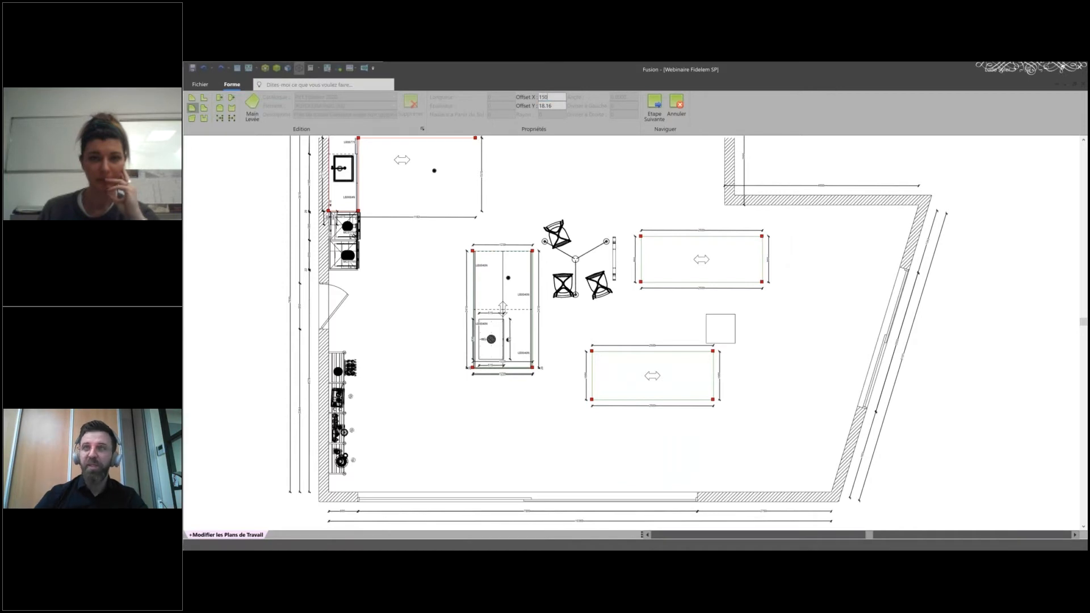
text(0)
key(Tab)
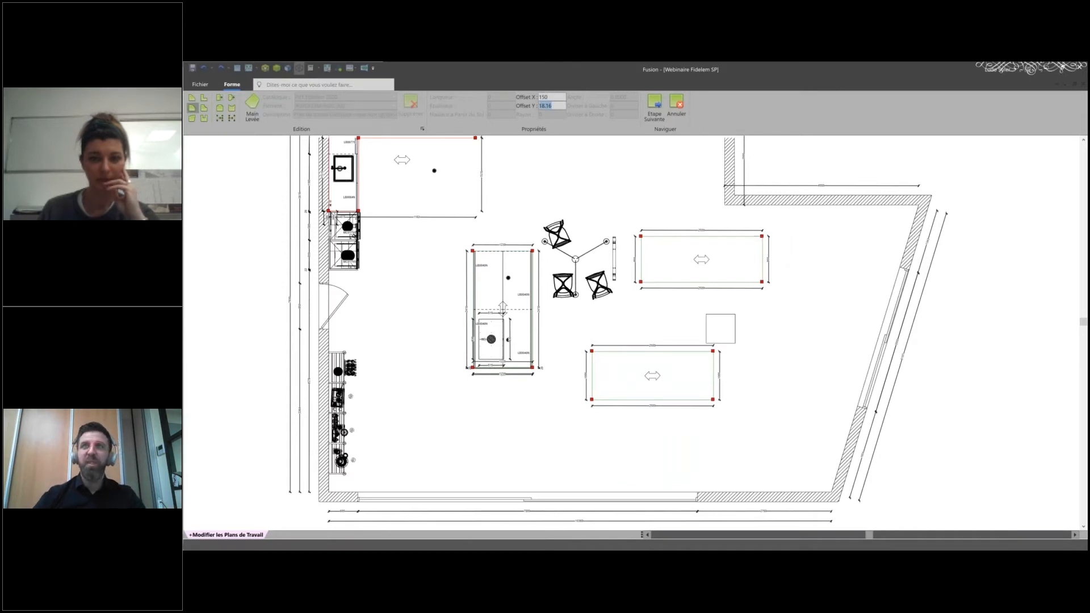
text(150)
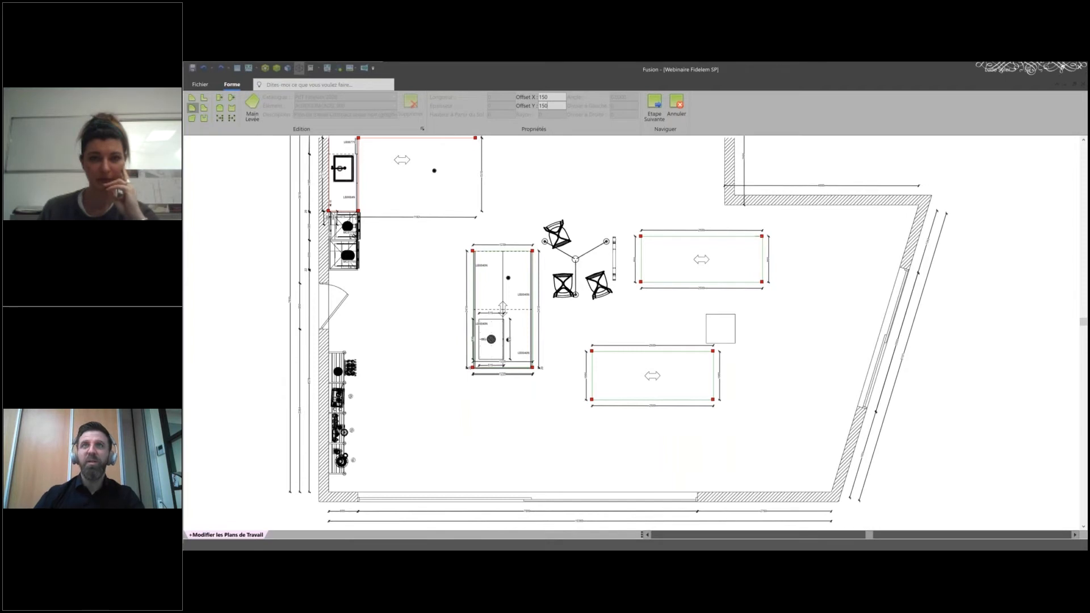
key(Return)
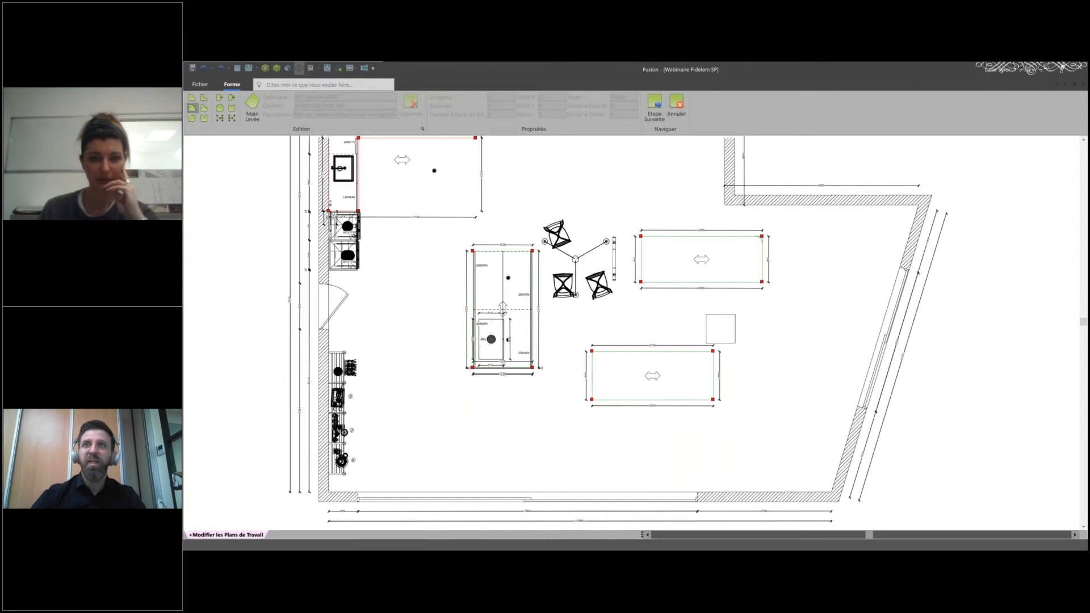
click(754, 249)
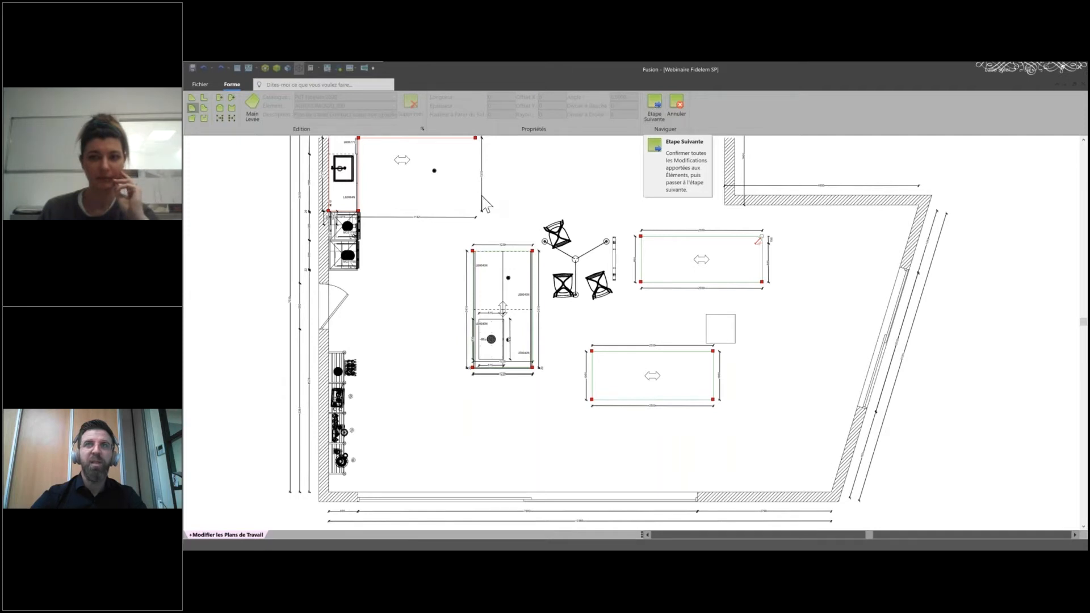
Step: Split the L-shaped worktop with a straight joint from its inner corner to the back wall, and apply the assembly
scroll(481, 206, down, 2)
scroll(482, 206, down, 1)
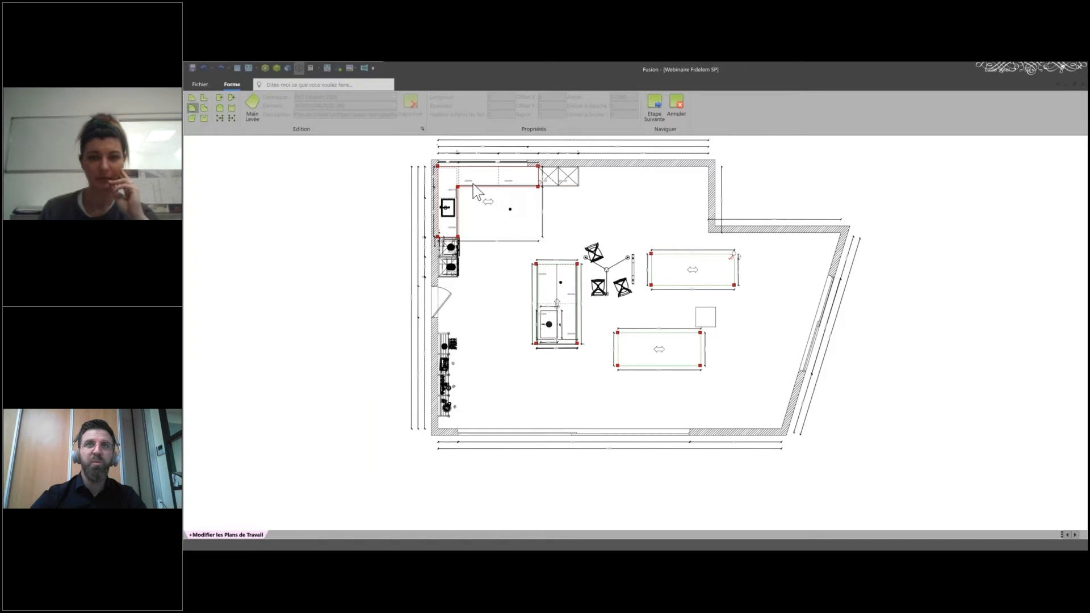
scroll(467, 183, up, 2)
scroll(466, 182, down, 1)
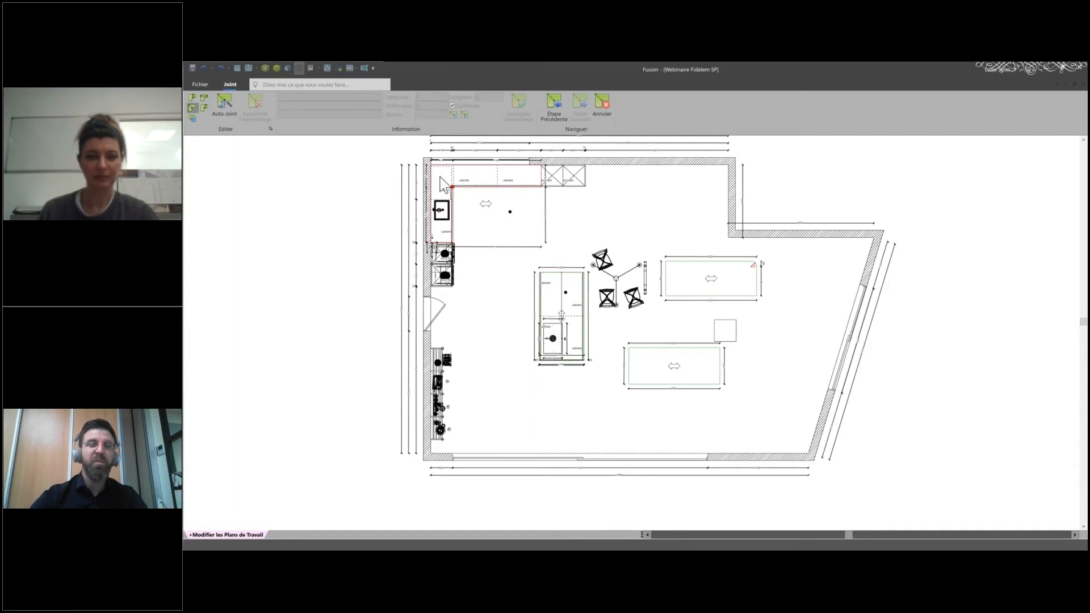
scroll(441, 183, up, 1)
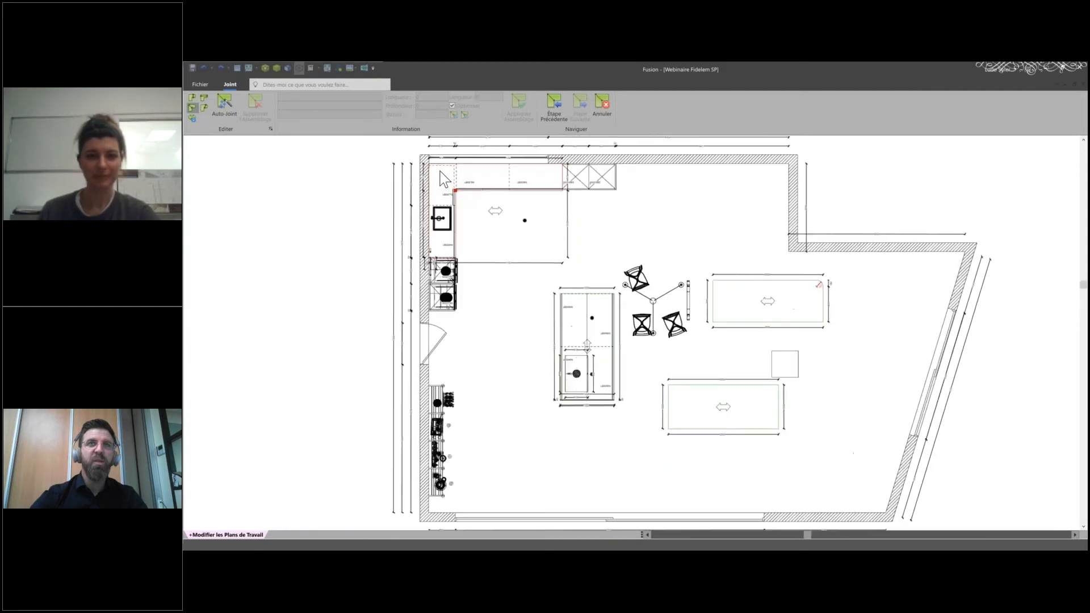
scroll(441, 177, up, 1)
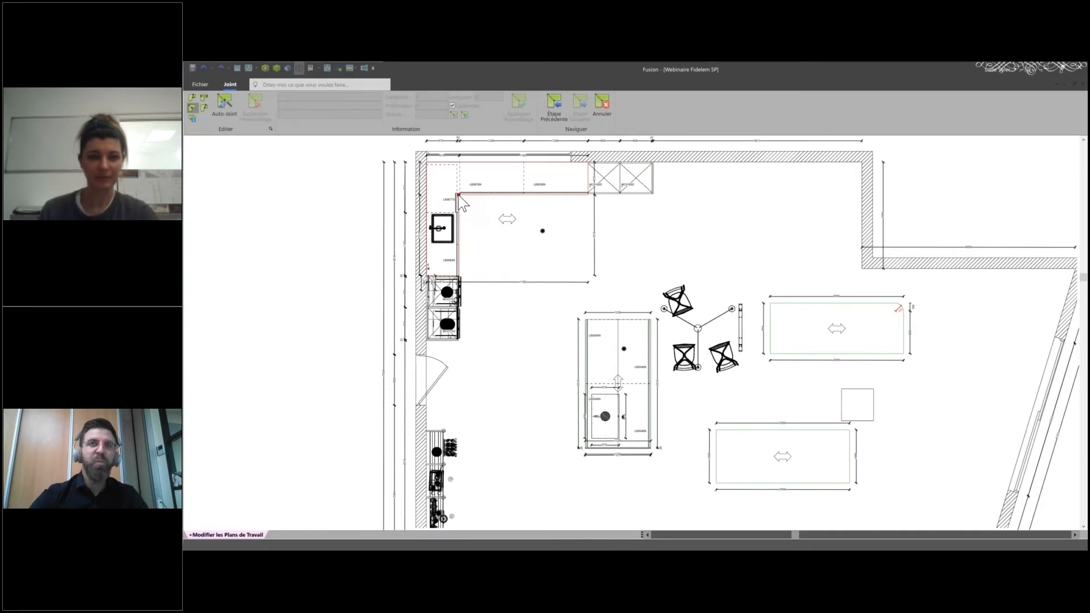
scroll(460, 193, up, 1)
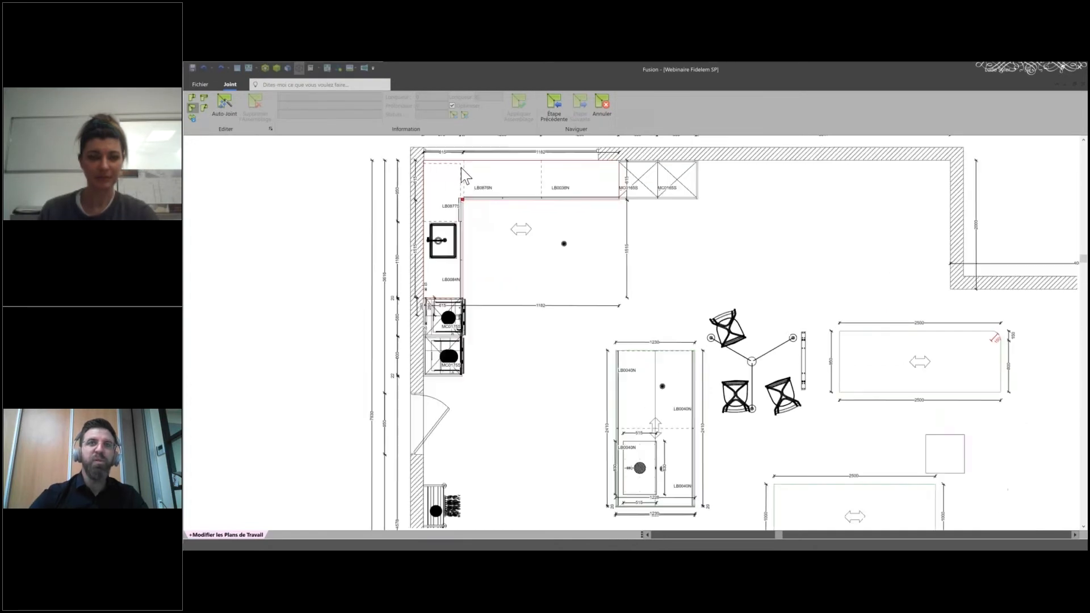
click(463, 200)
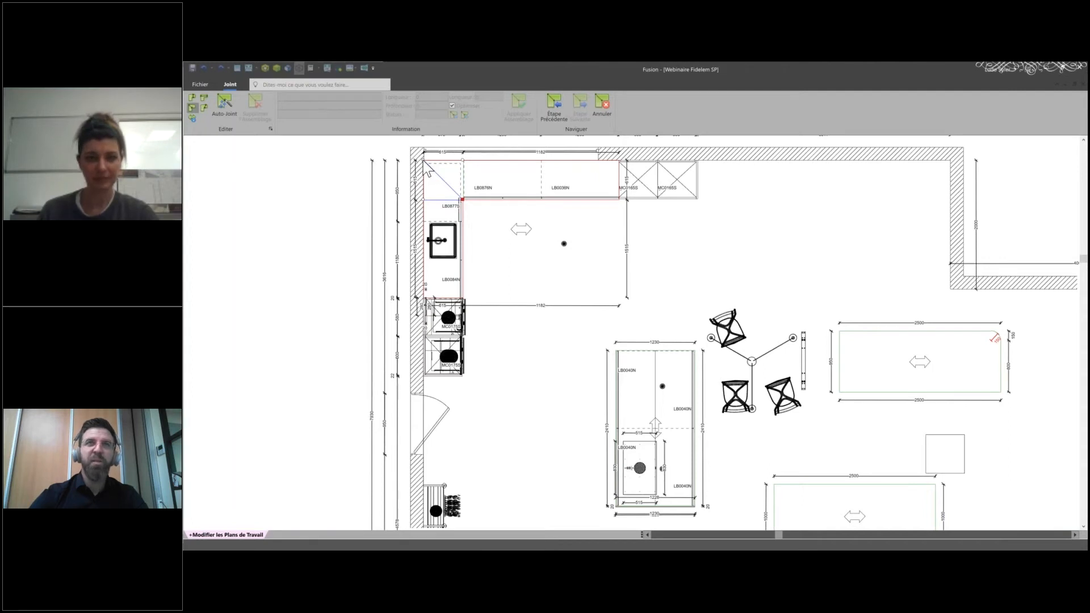
click(463, 161)
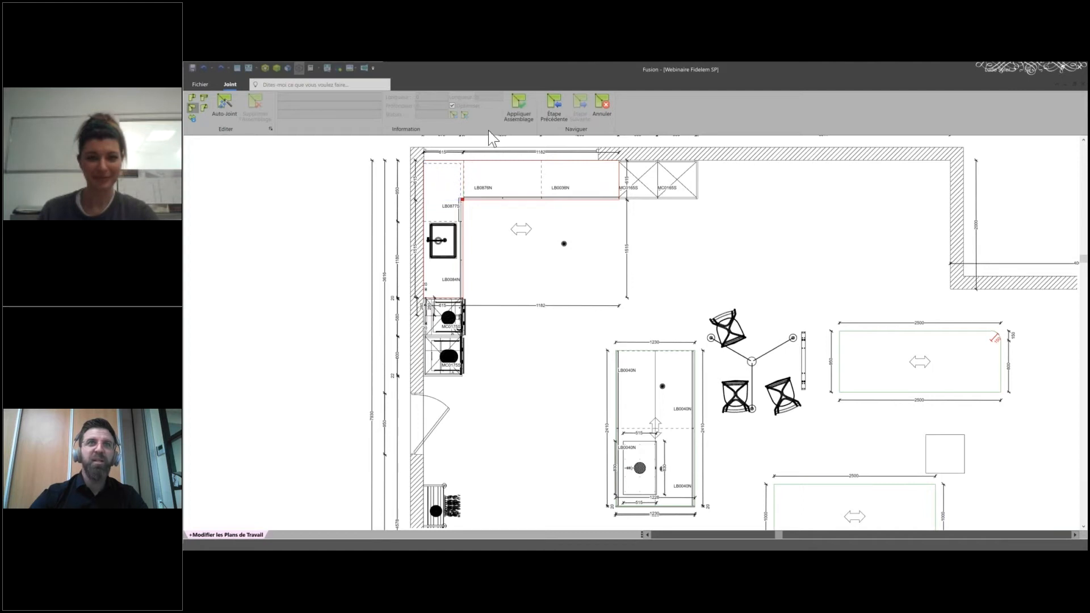
click(516, 112)
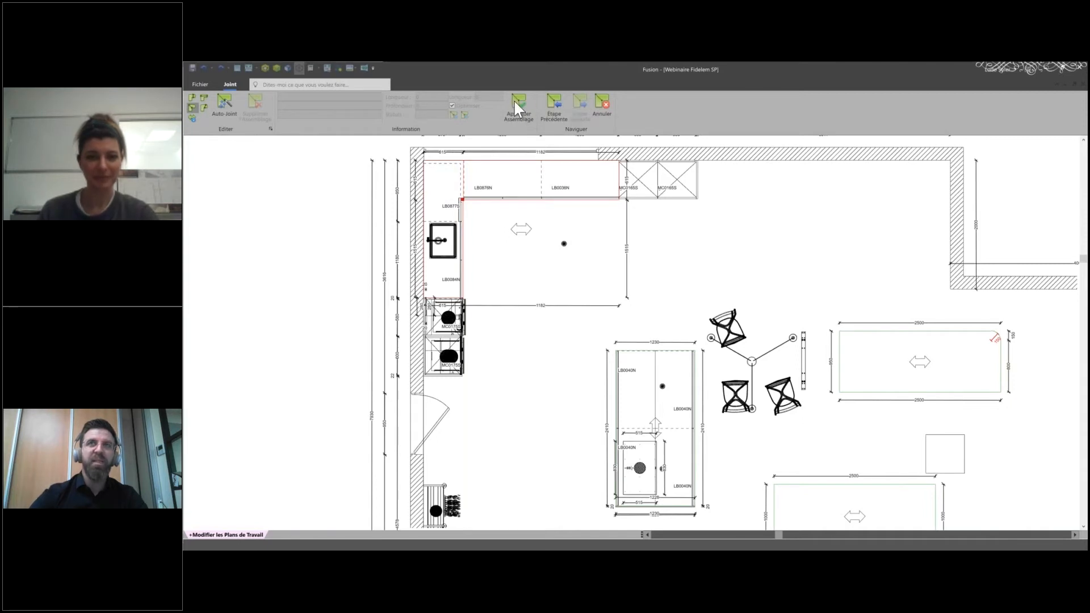
click(519, 100)
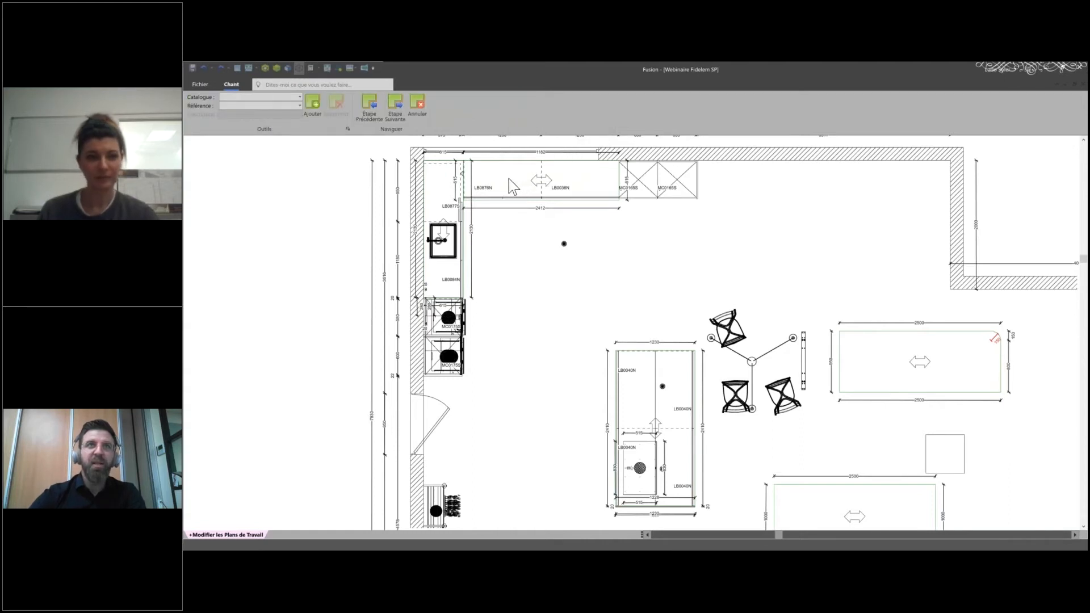
Step: Examine the worktops' edging (Chant) points, checking the catalogue choice for the rear edge of the back-wall worktop
click(509, 179)
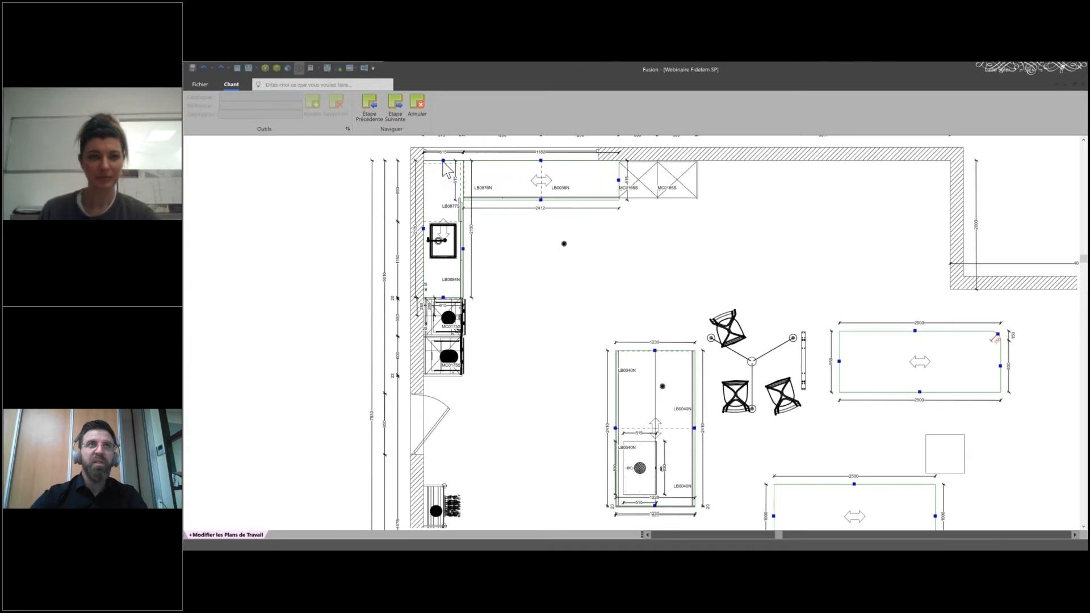
click(541, 161)
click(301, 96)
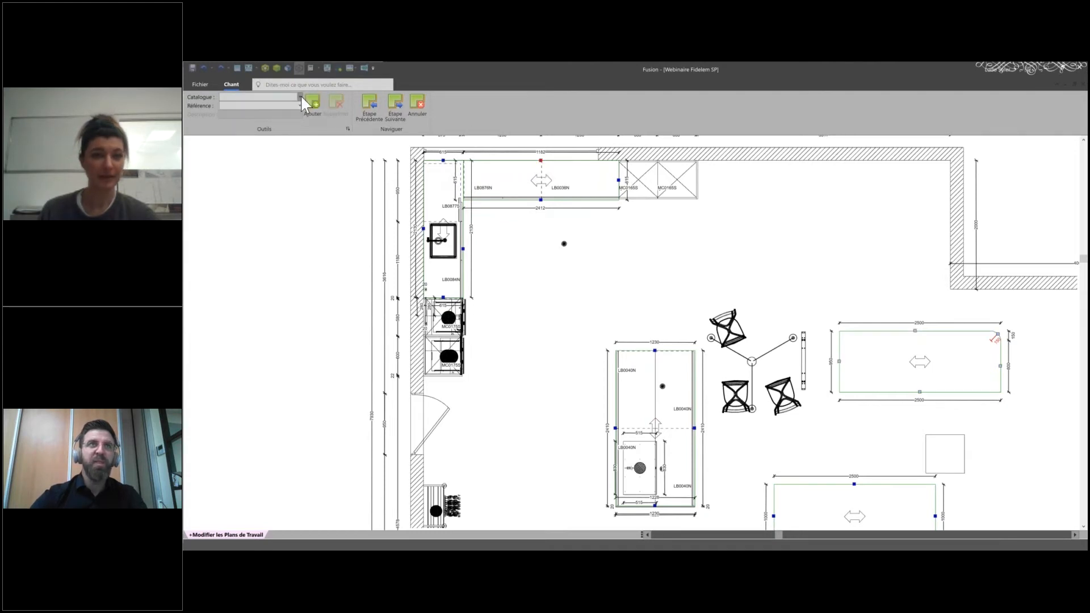
click(540, 161)
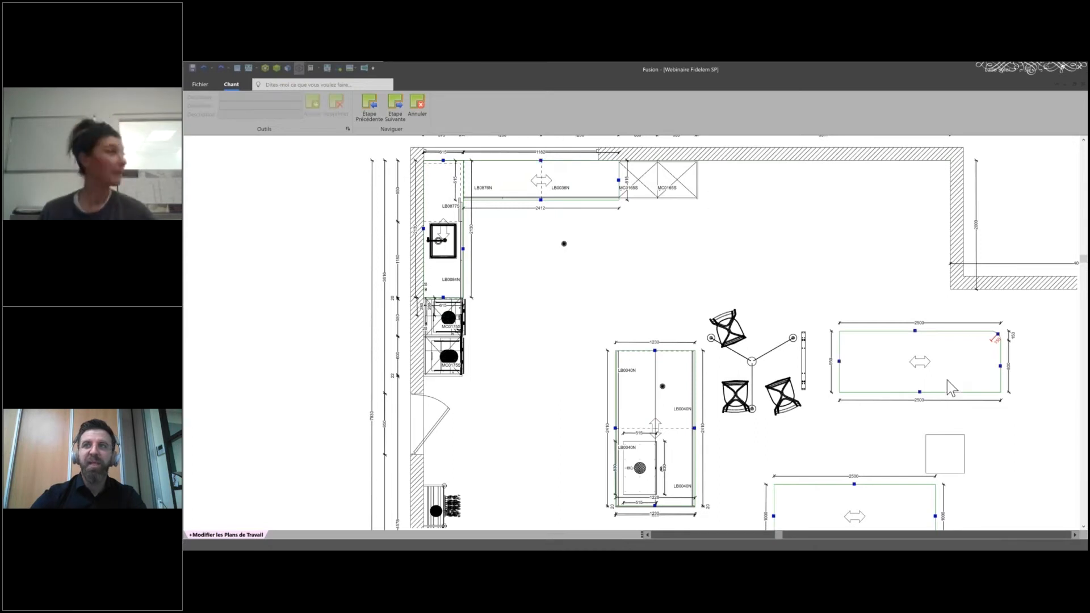
scroll(870, 451, down, 1)
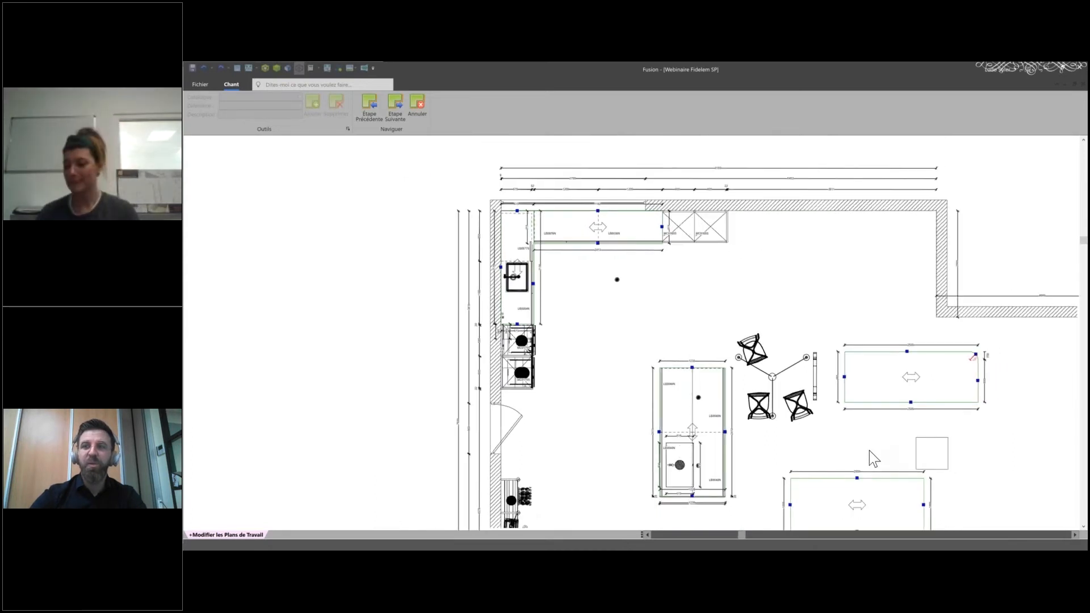
scroll(870, 451, down, 1)
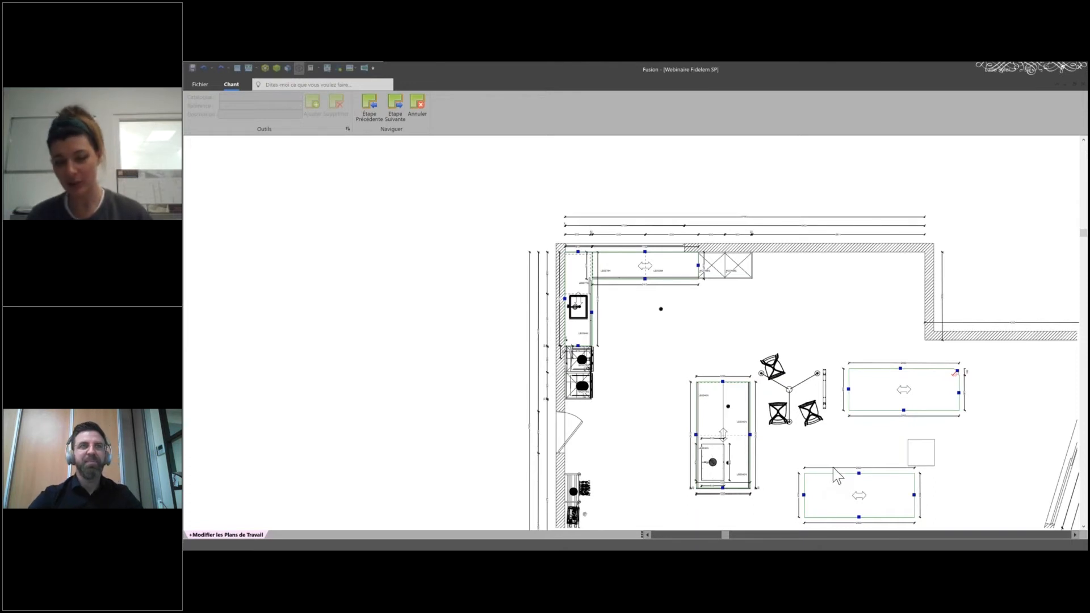
Step: Search the available link elements for "cppv" and confirm the worktop modifications to return to the project
click(398, 106)
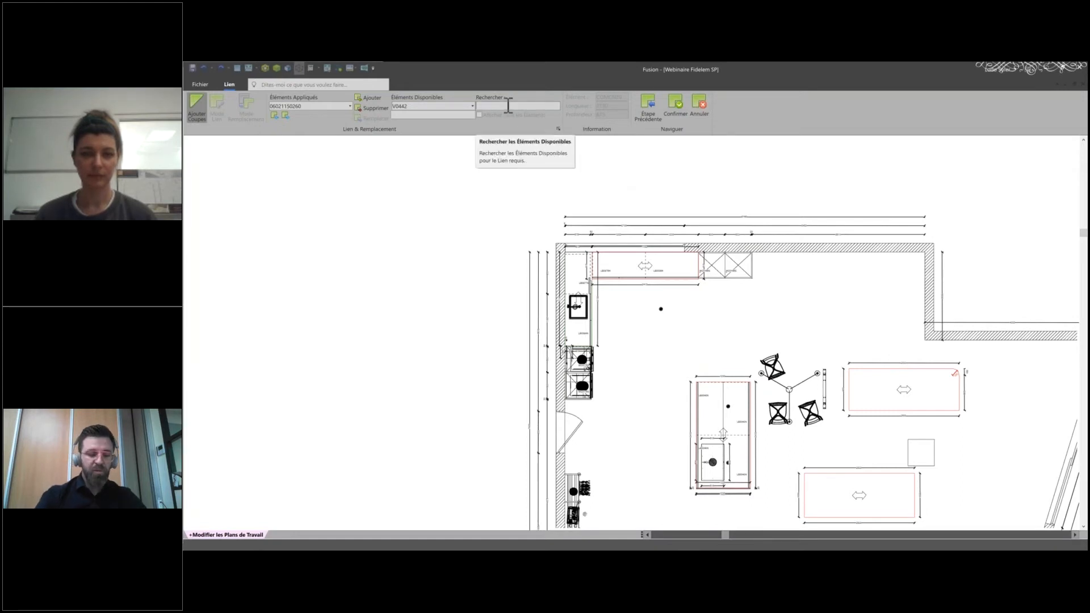
click(508, 106)
text(cppv)
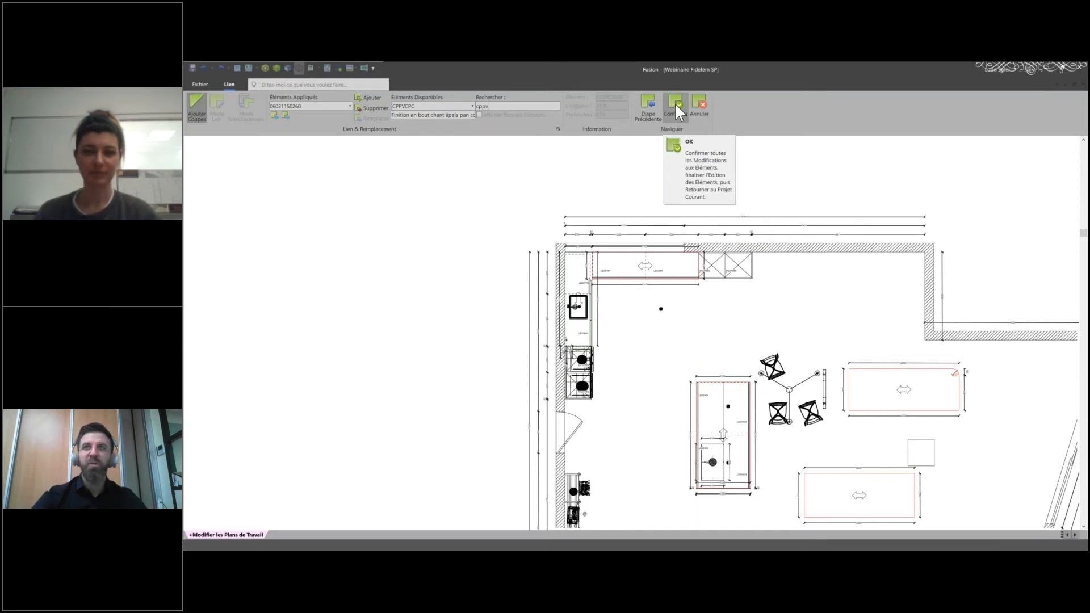
click(674, 103)
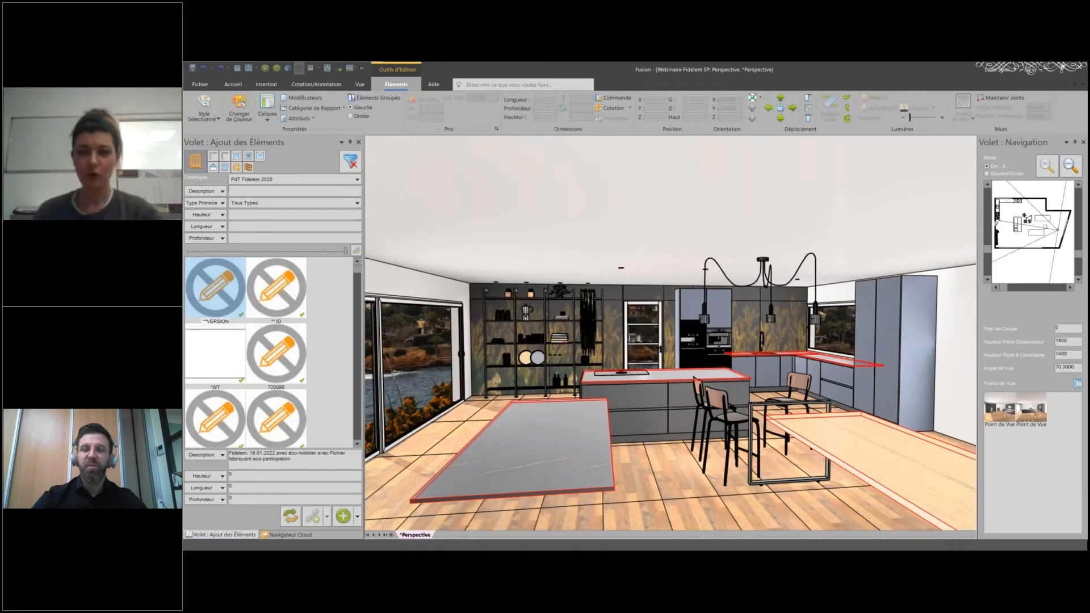
Step: Inspect the wooden freehand worktop beside the bar stools and the island worktop in the perspective view
click(852, 439)
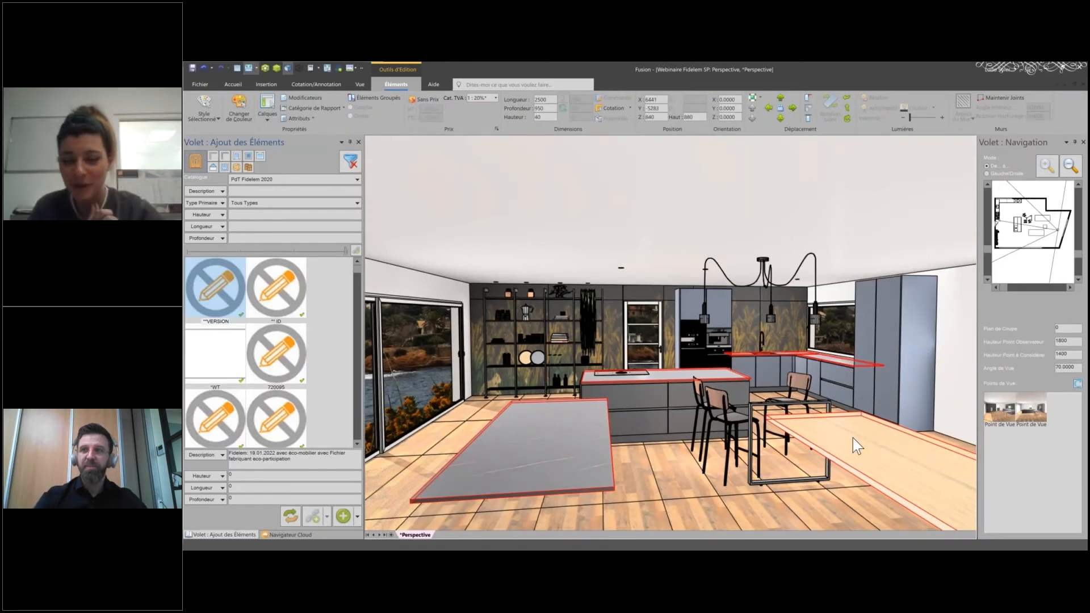
key(Delete)
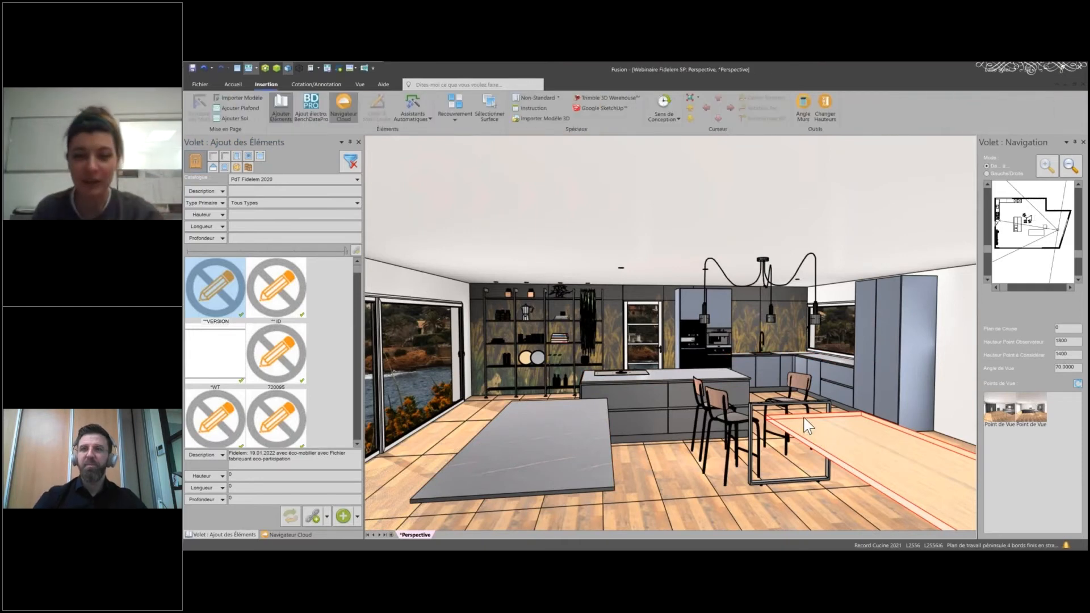
click(630, 377)
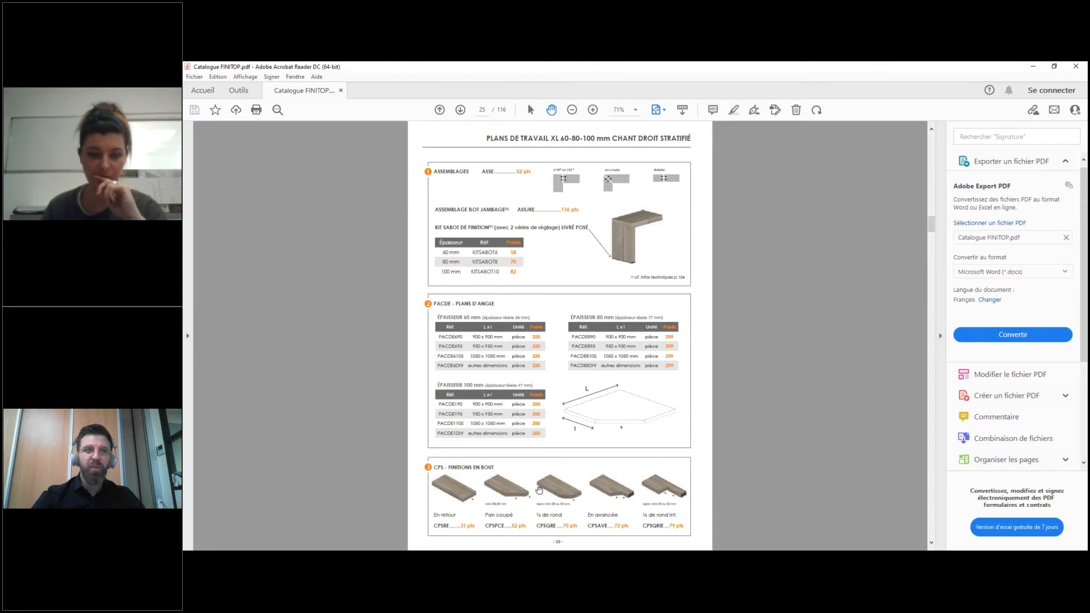
Step: Switch to Catalogue FINITOP.pdf in Adobe Acrobat Reader and examine the XL 60-80-100 mm and 39 mm laminate worktop pages
drag(486, 138, 595, 138)
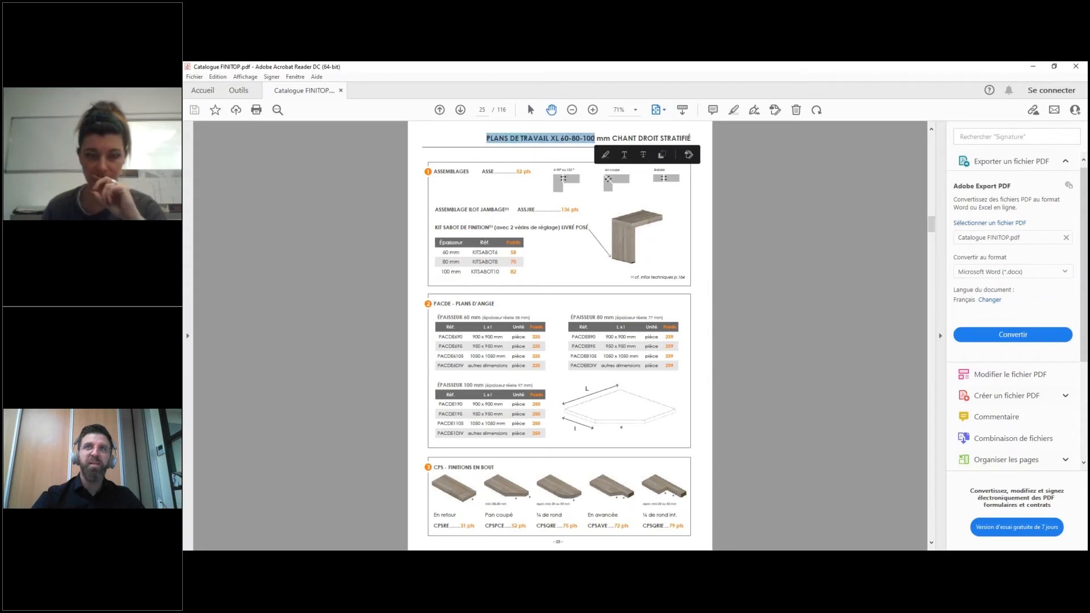
click(545, 127)
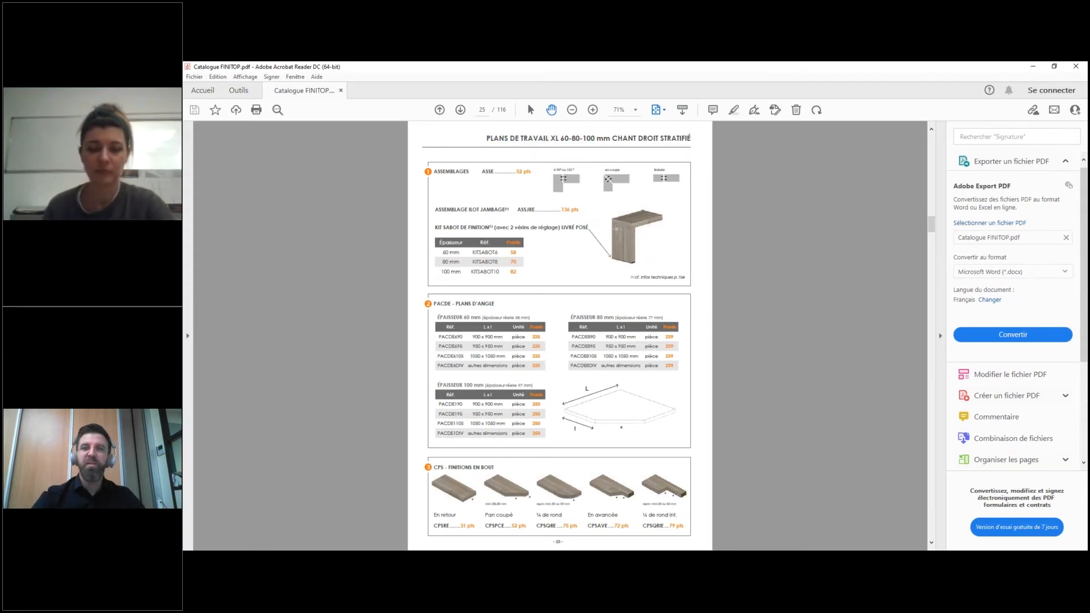
scroll(596, 227, up, 2)
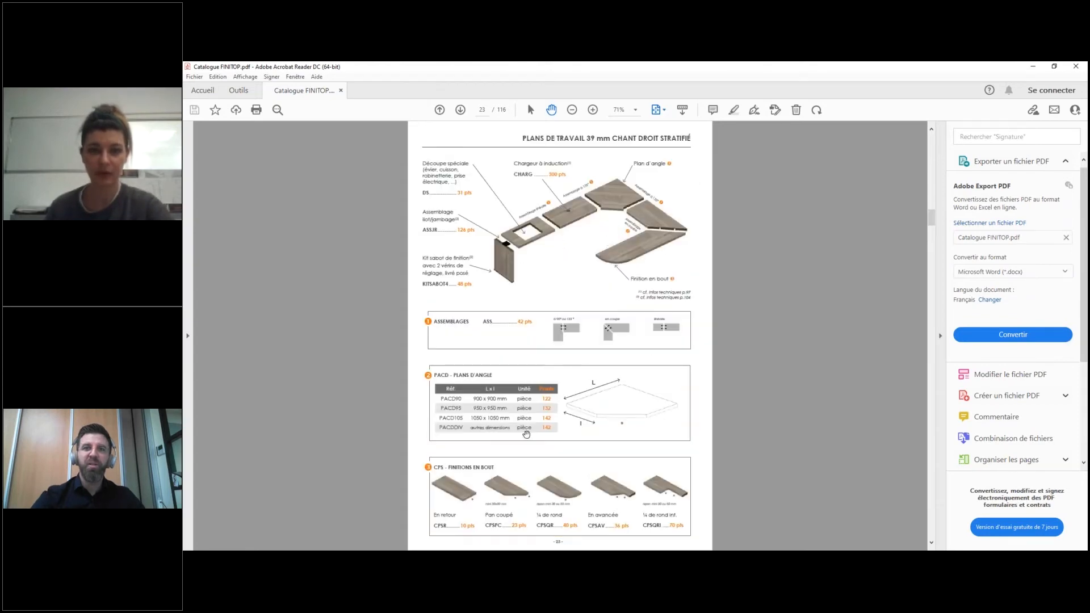
Step: Examine the Slim 14-21 mm laminate worktop page covering joints, corner worktops and end finishes in the FINITOP catalogue
scroll(562, 424, up, 2)
scroll(562, 425, down, 5)
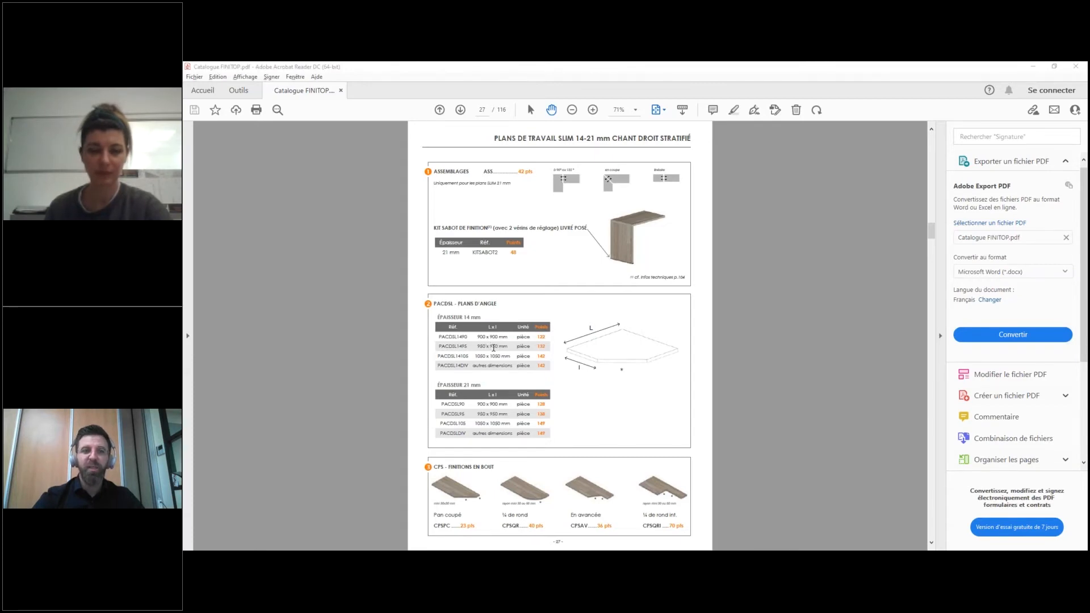
Step: Switch to Fusion and set the Z position of the 2500 x 1000 worktop in front of the island to 890
key(alt+Tab)
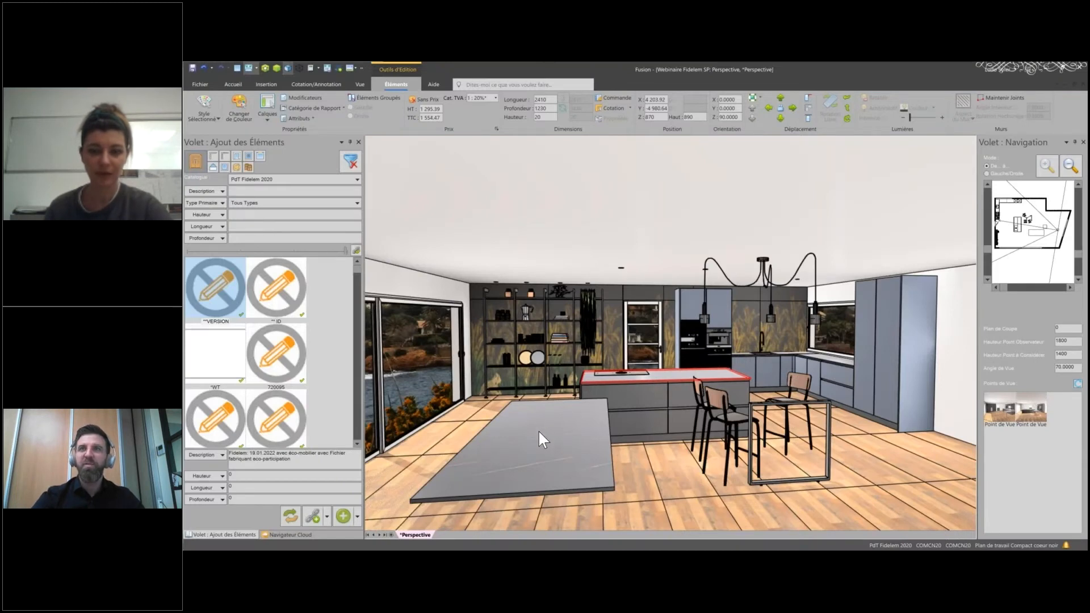
click(547, 410)
click(651, 117)
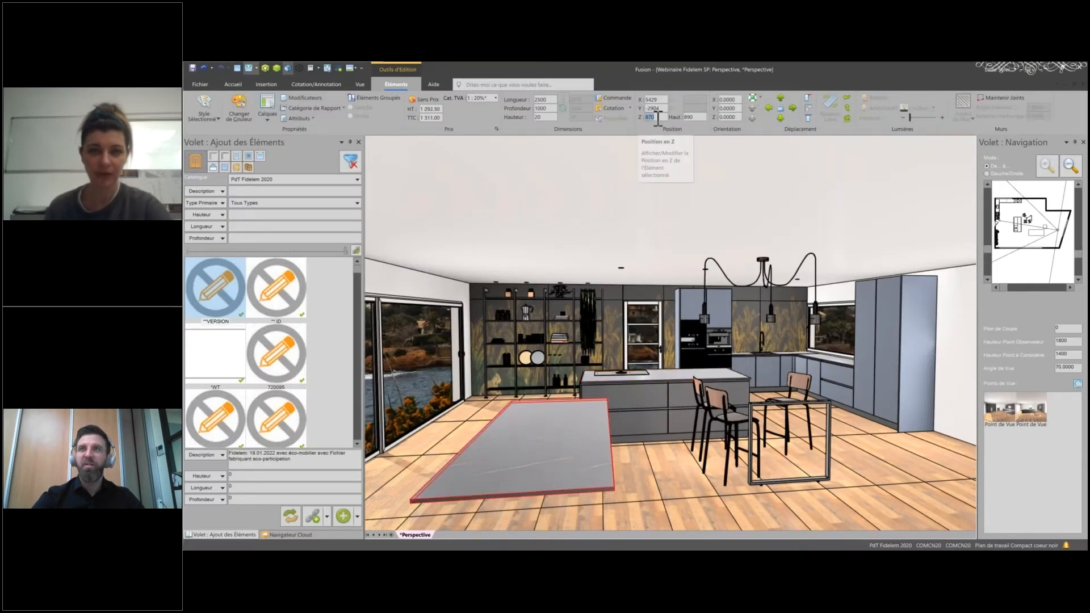
text(890)
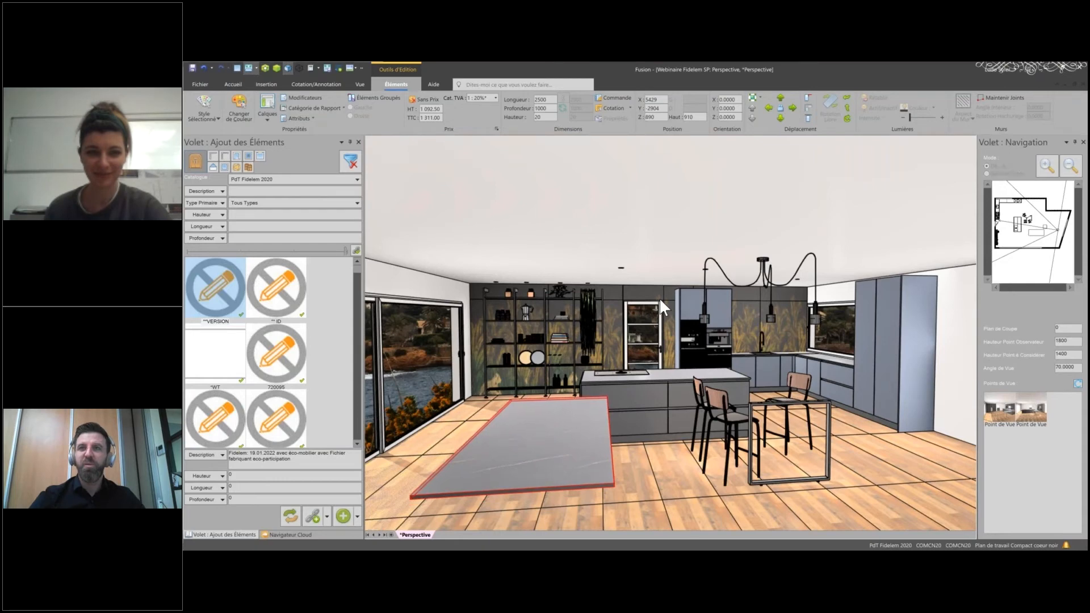
Step: Move the selected worktop in the plan onto the table frame beside the island, and display the perspective
key(F5)
drag(679, 364, 619, 284)
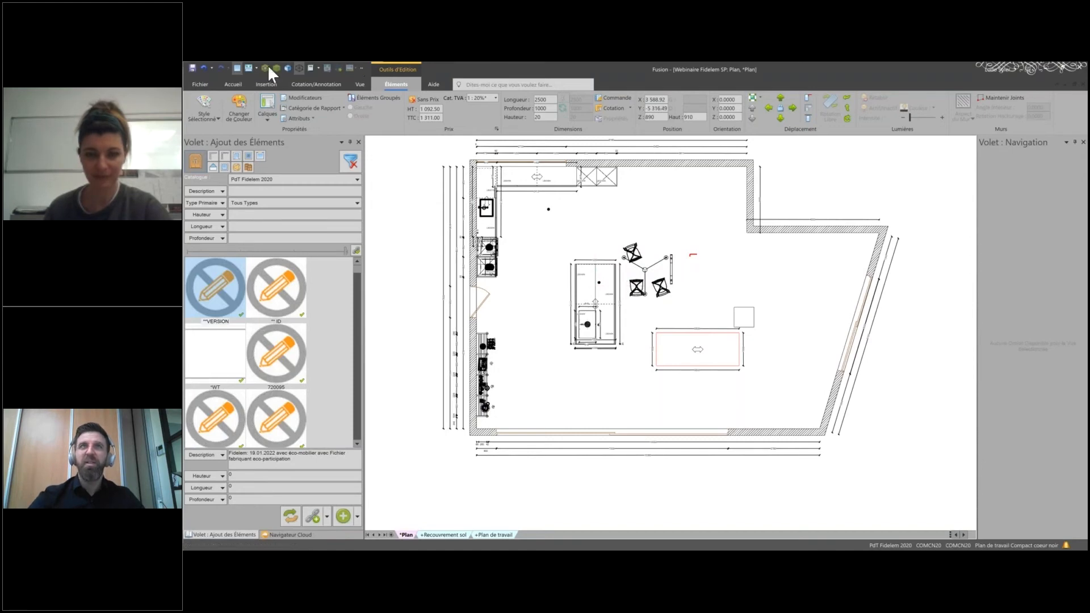
click(248, 67)
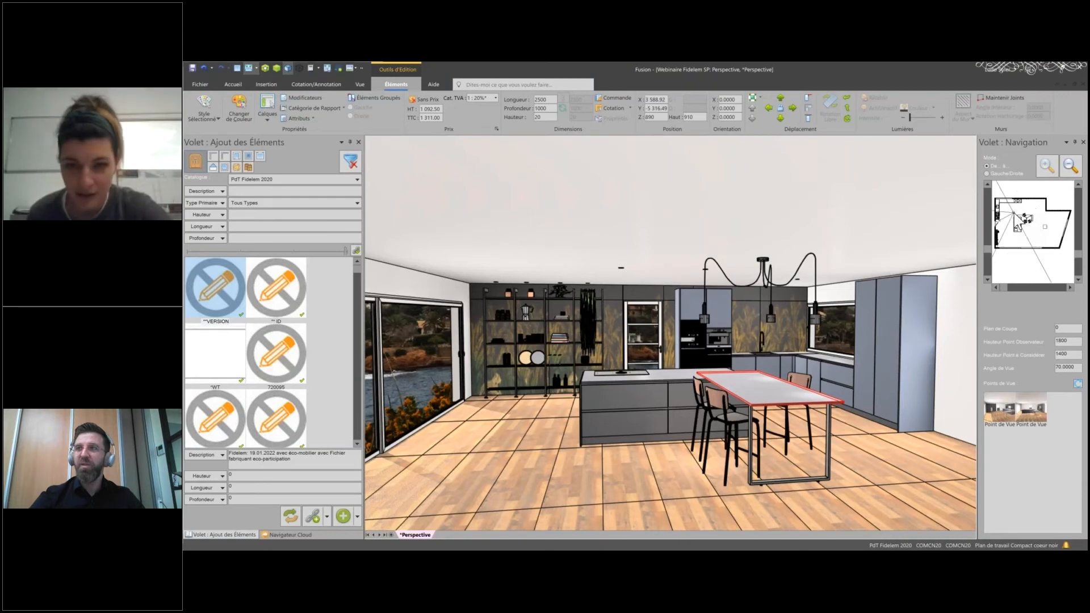
Step: Attach the cursor to the COMCN20 worktop beside the sink, and then to an element at the sink
click(1008, 208)
click(1007, 208)
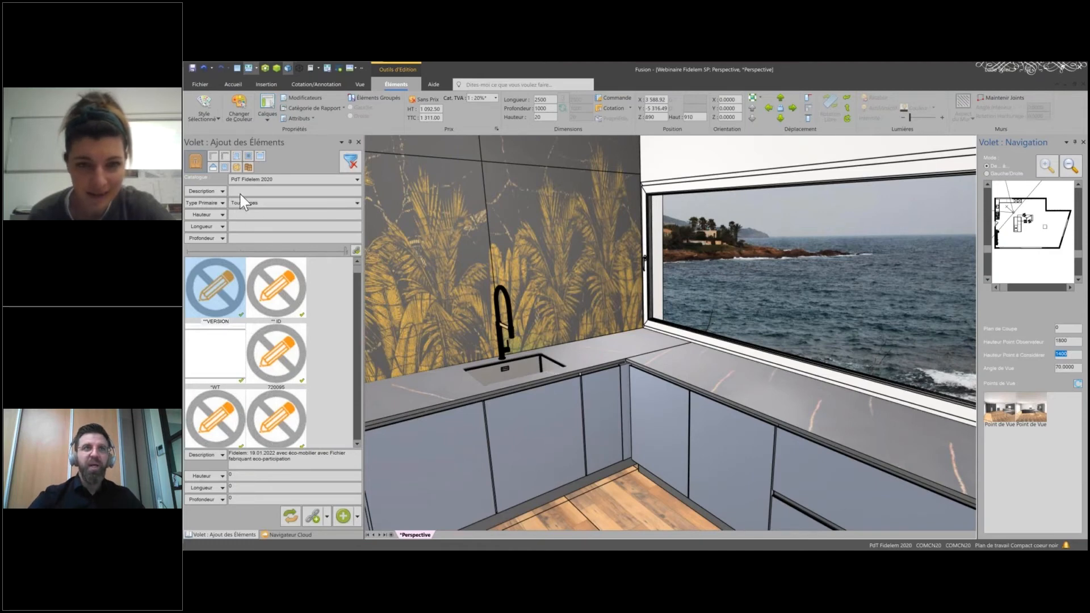
right_click(557, 355)
mouse_move(594, 367)
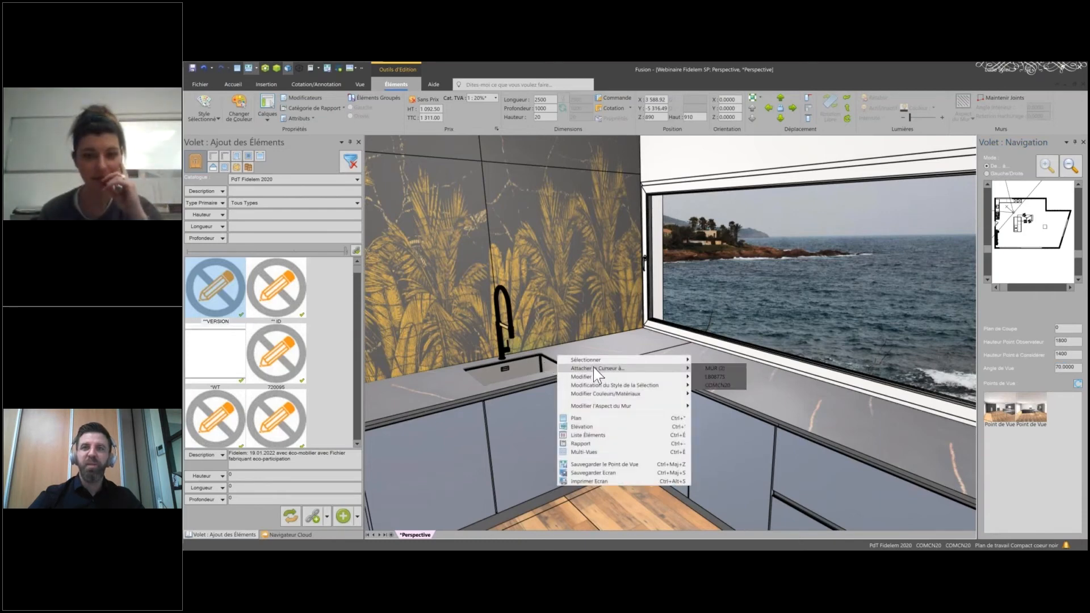
click(712, 386)
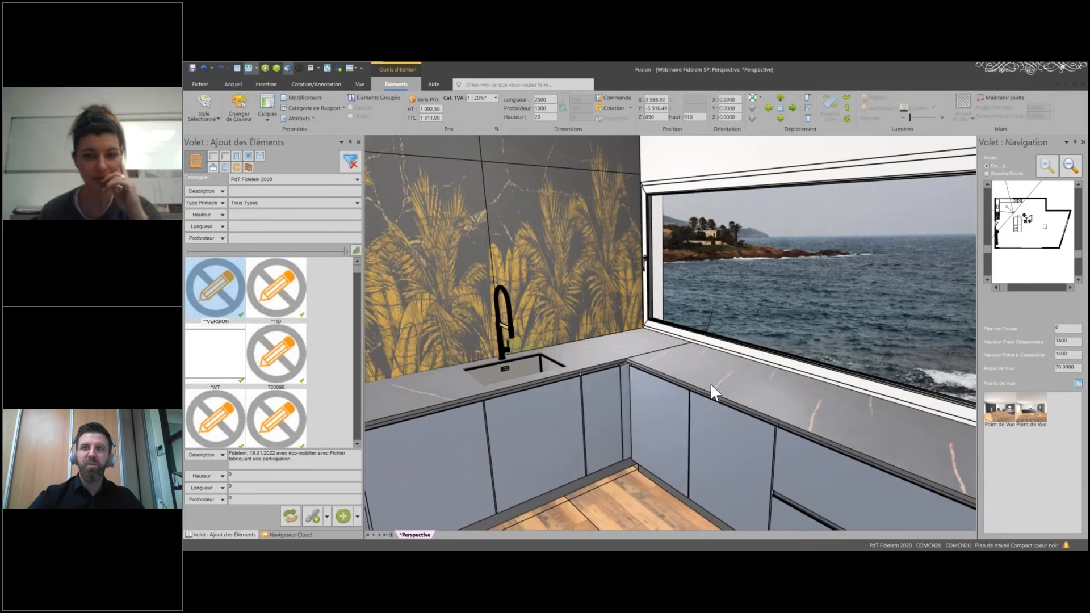
right_click(523, 361)
mouse_move(649, 377)
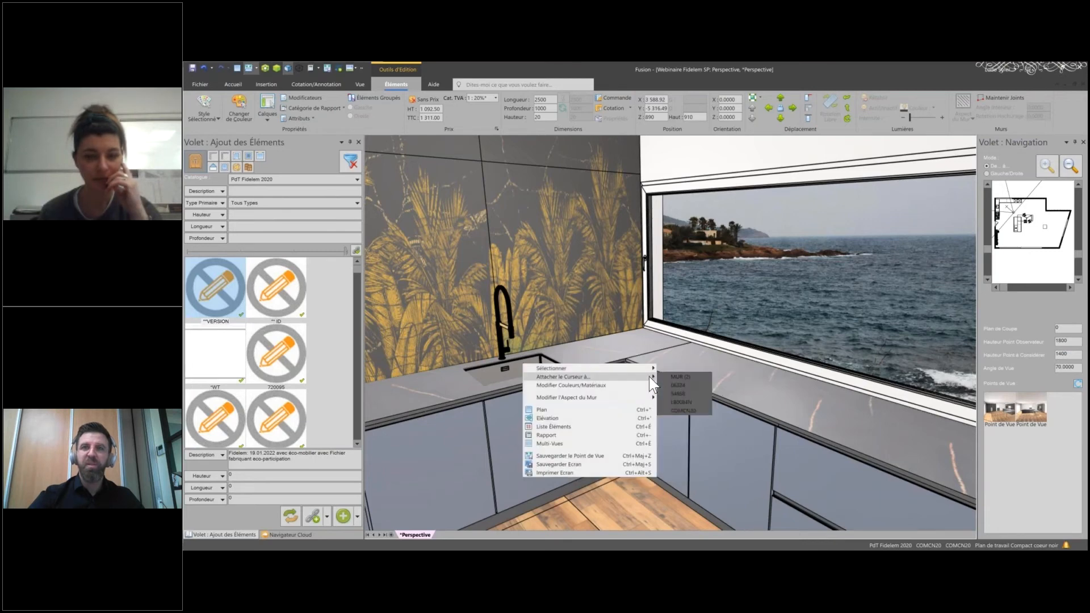
click(678, 395)
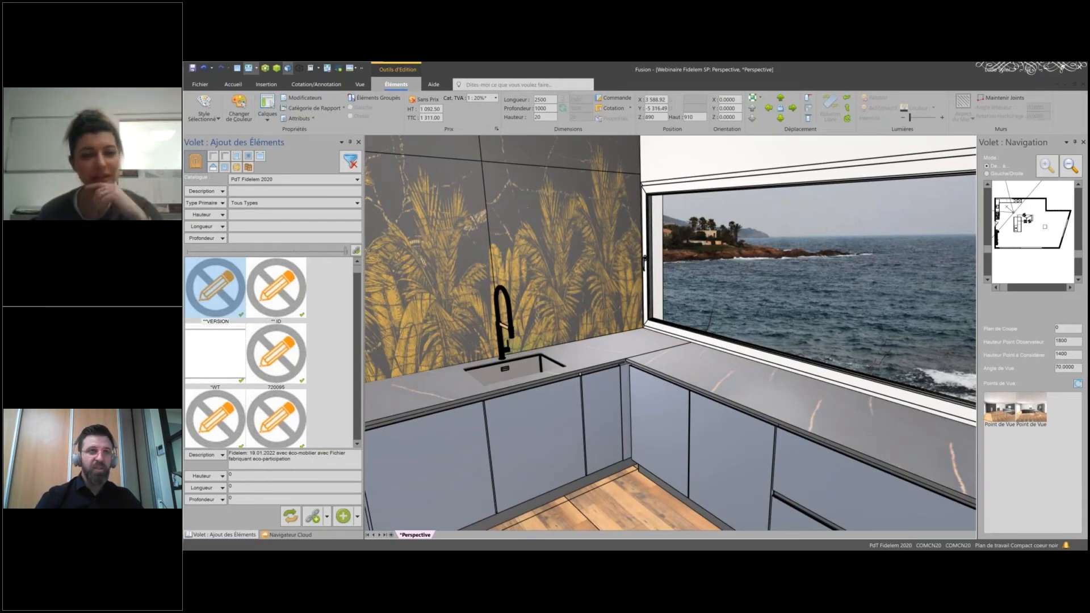
Step: Search the PdT Fidelem 2020 catalogue by reference for "er" and select the ER grooved drainer element
click(210, 192)
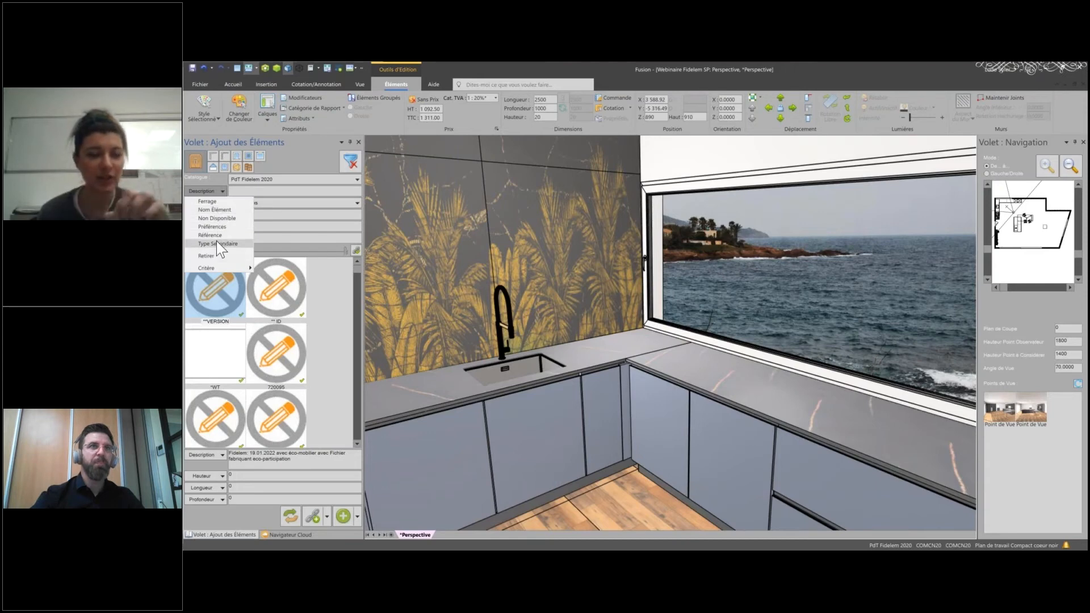
click(216, 236)
click(246, 198)
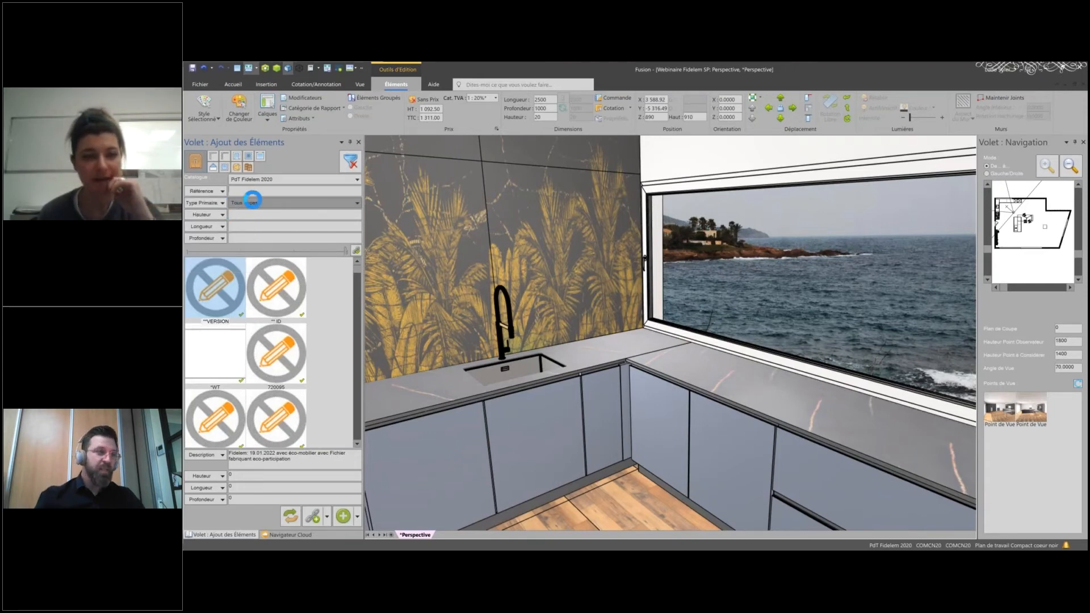
click(241, 189)
text(er)
click(257, 274)
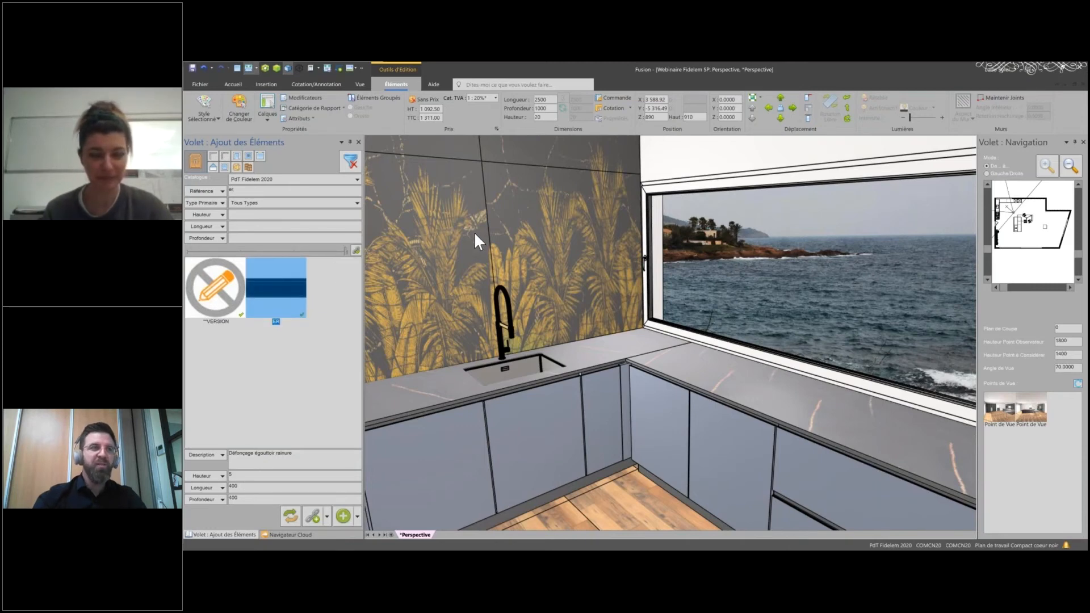
Step: Place the ER drainer grooves on the worktop next to the sink in the plan, and show them in perspective
click(237, 68)
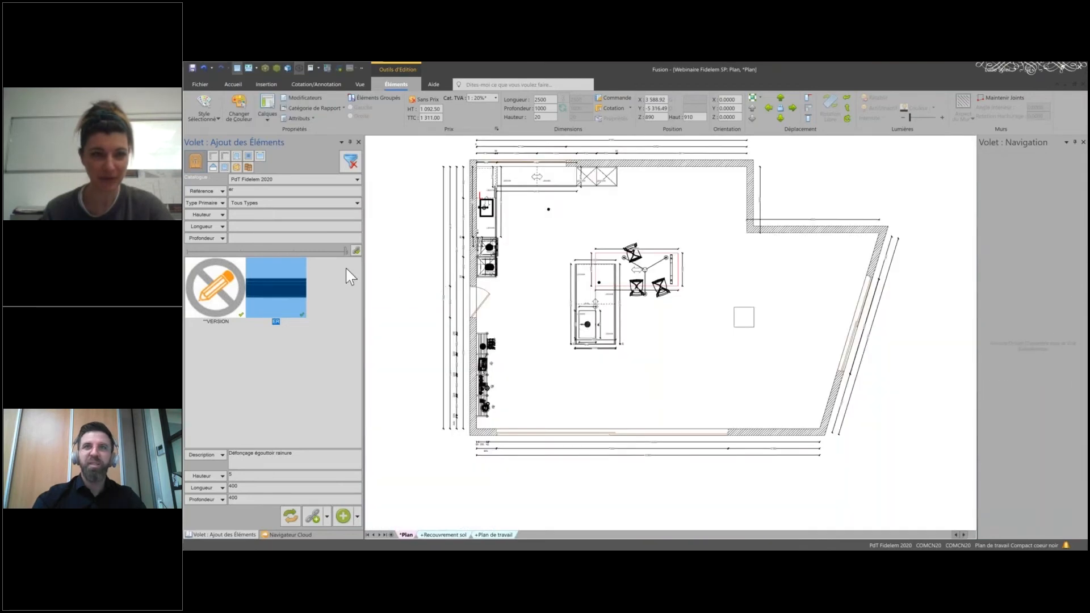
drag(285, 281, 485, 213)
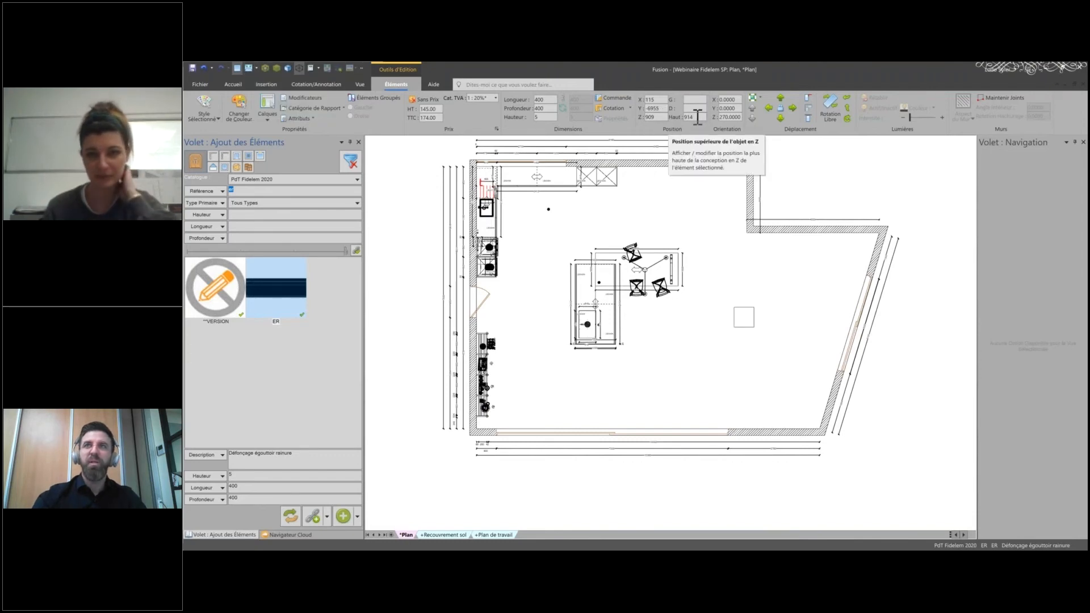
click(266, 69)
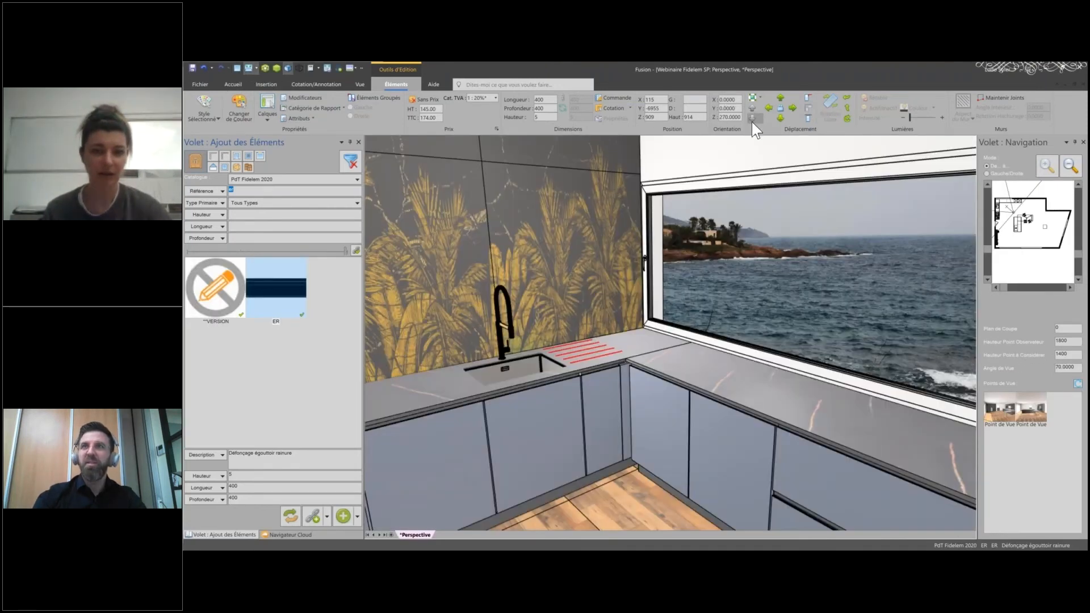
Step: Lower the ER drainer grooves in two moves to a Z position of 885, and deselect them
click(750, 118)
key(Return)
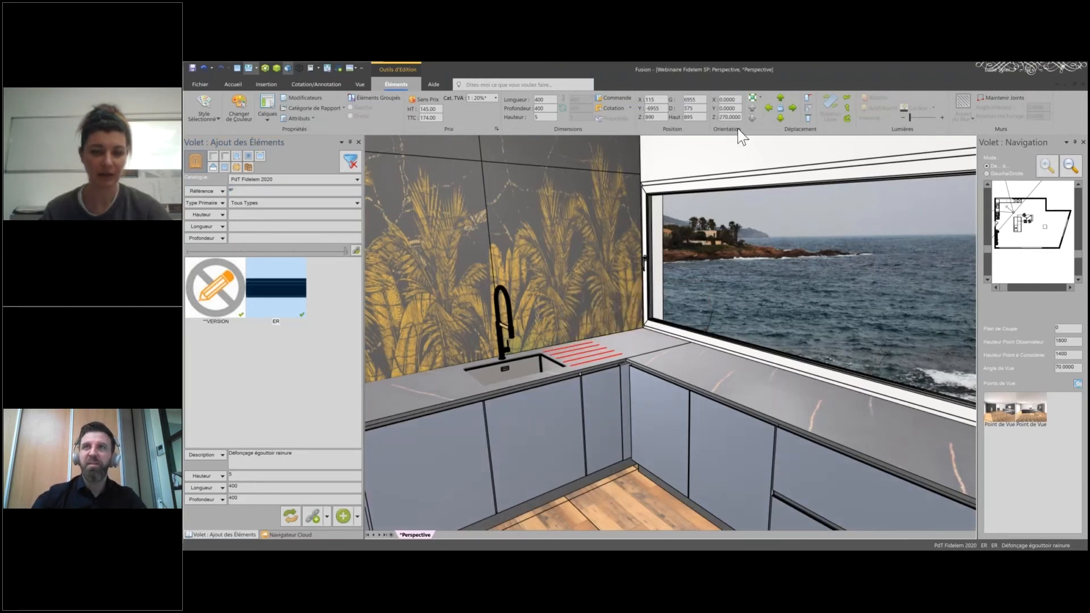
click(752, 117)
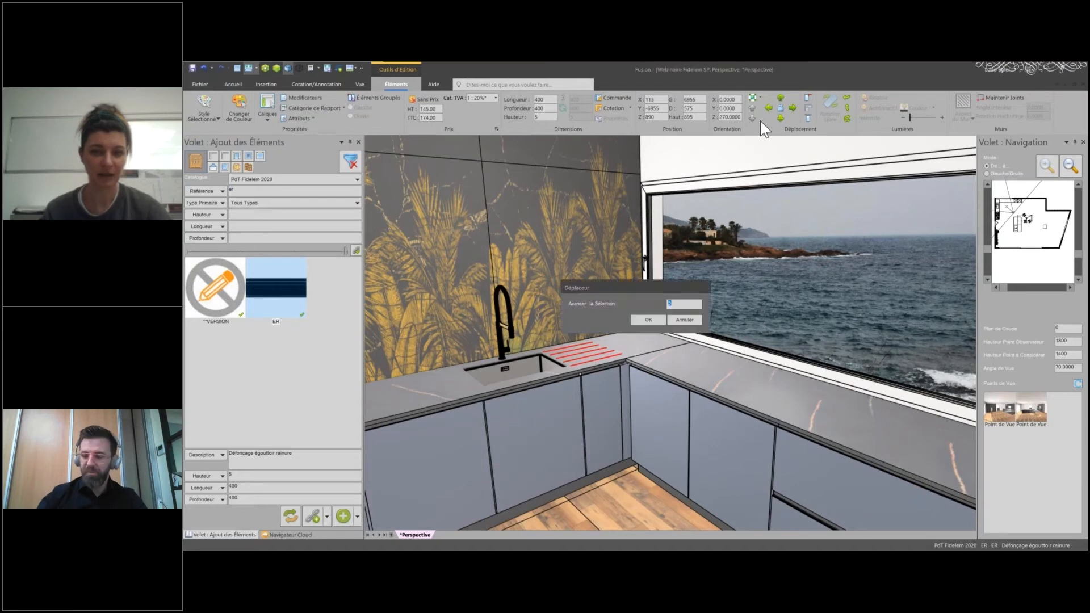
click(647, 319)
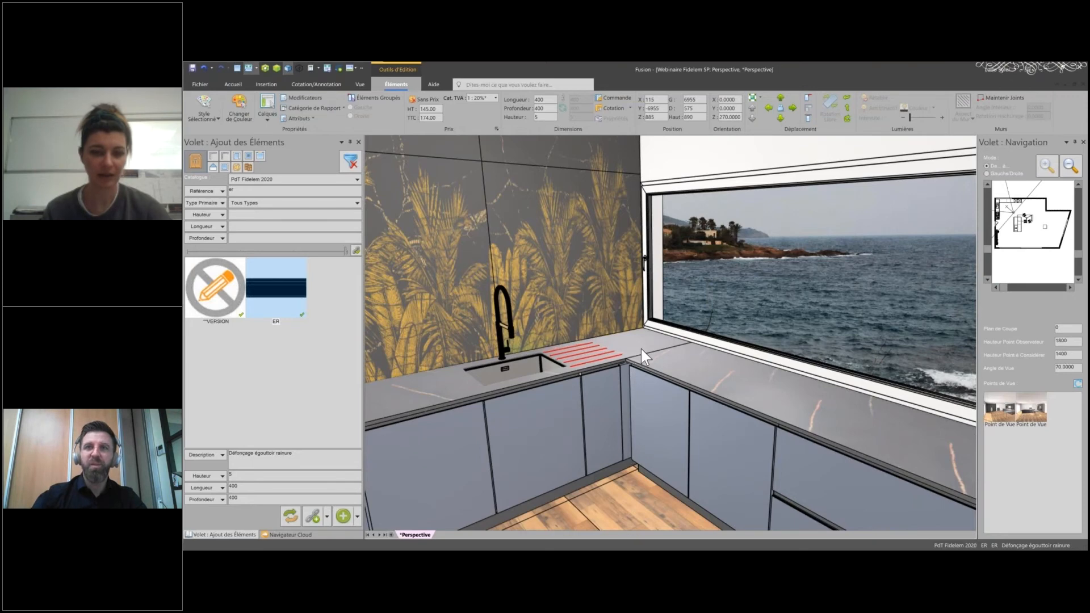
click(764, 319)
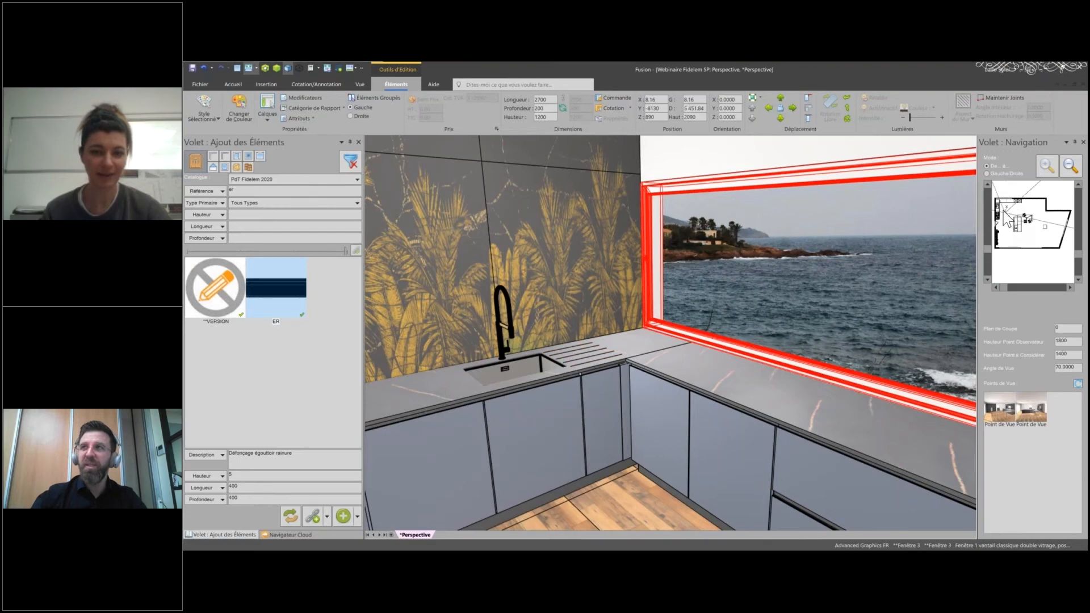
Step: Render a closer view of the sink corner and raise the selected window to a Z position of 895
click(1004, 213)
click(1000, 208)
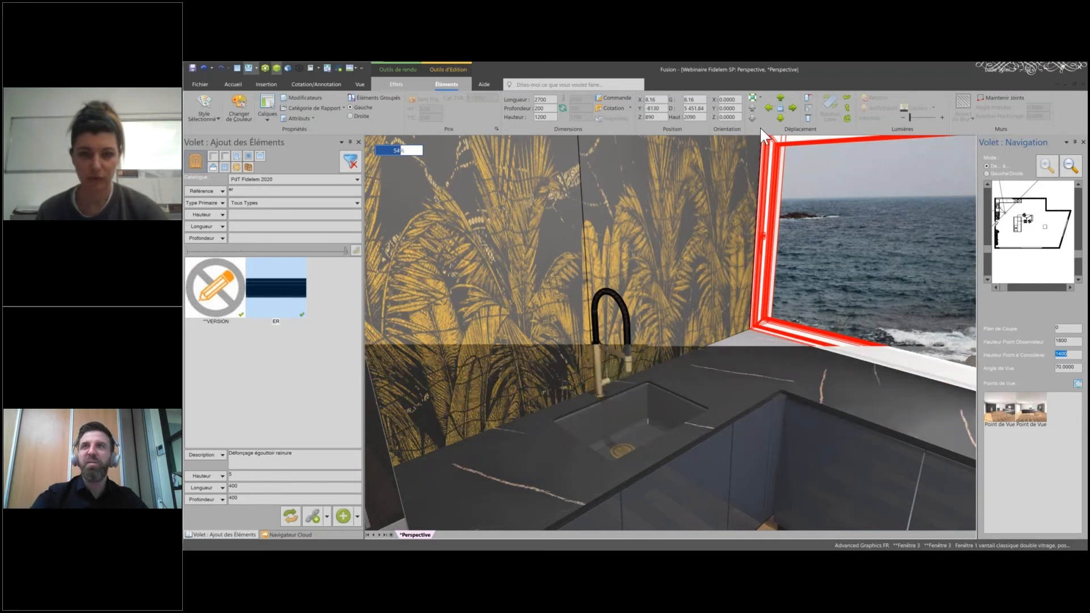
click(752, 107)
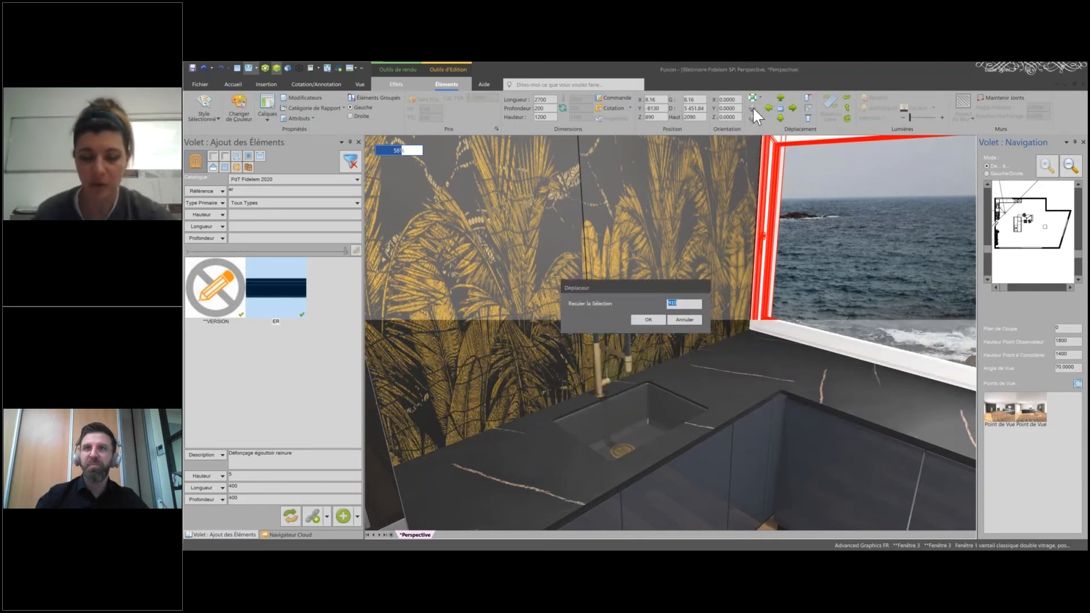
key(Return)
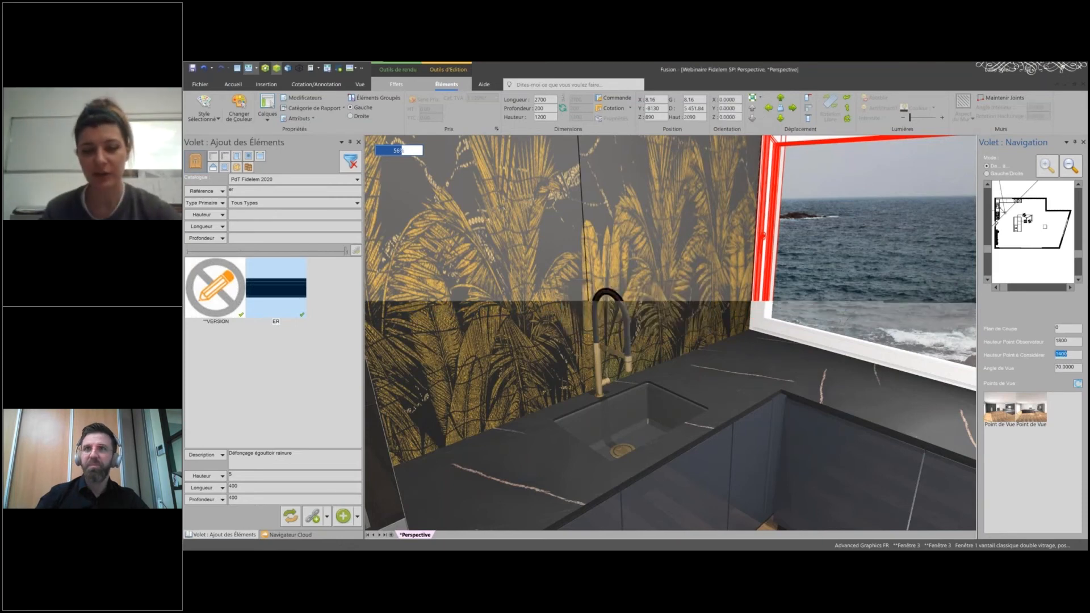
click(752, 108)
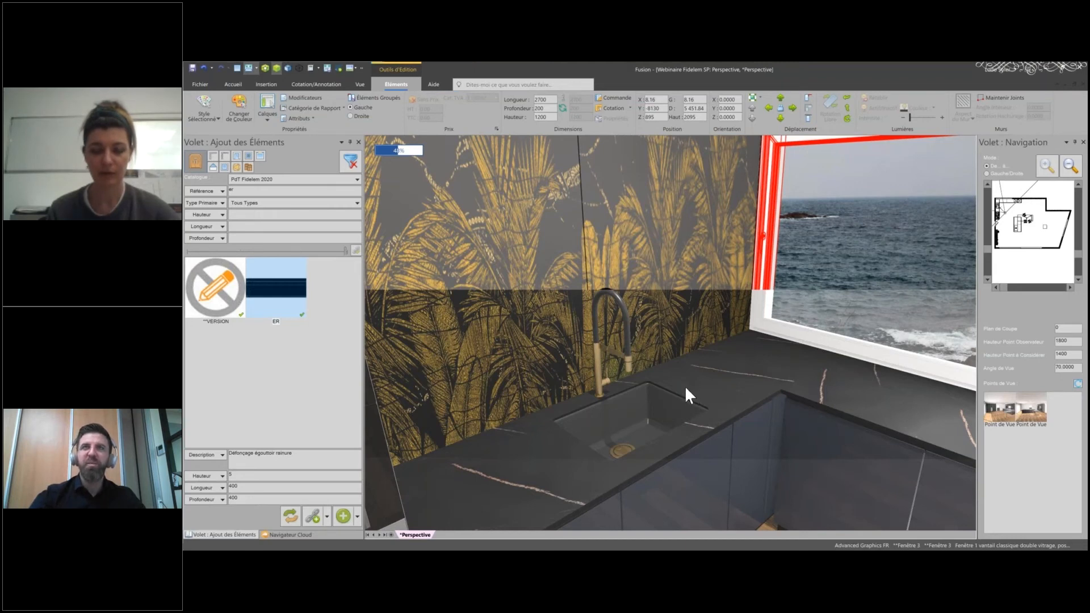
Step: Select the ER drainer grooves beside the sink and raise them to a Z position of 890
right_click(692, 380)
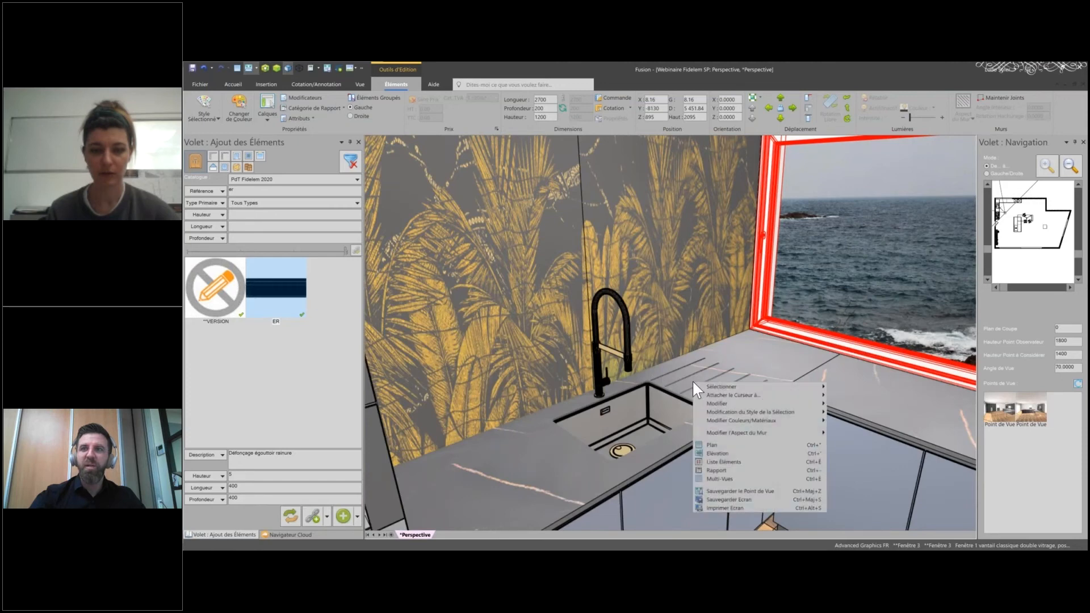
mouse_move(756, 389)
click(843, 437)
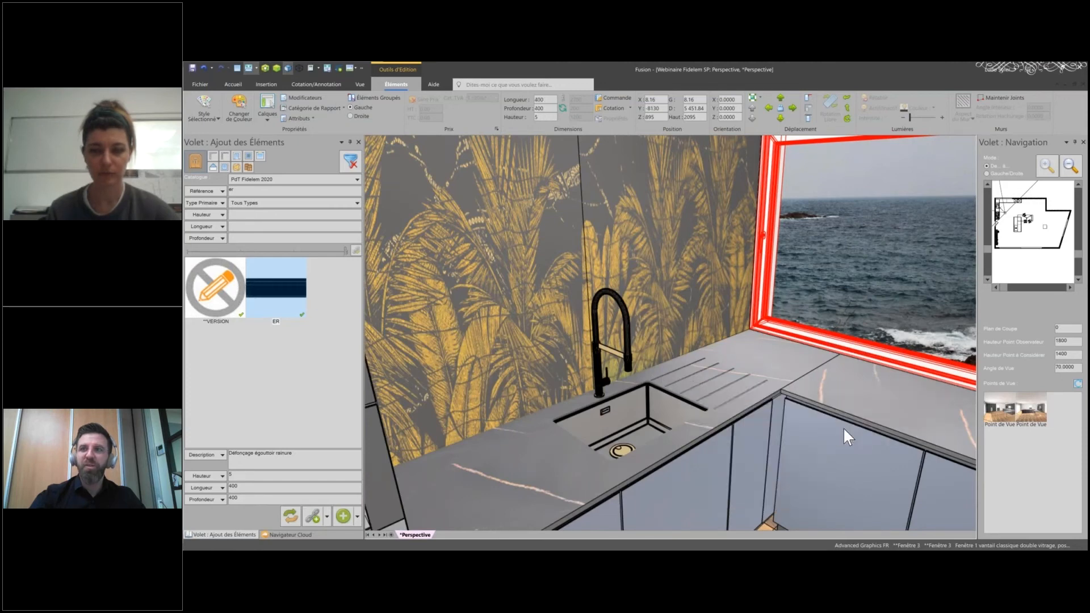
click(751, 107)
key(Return)
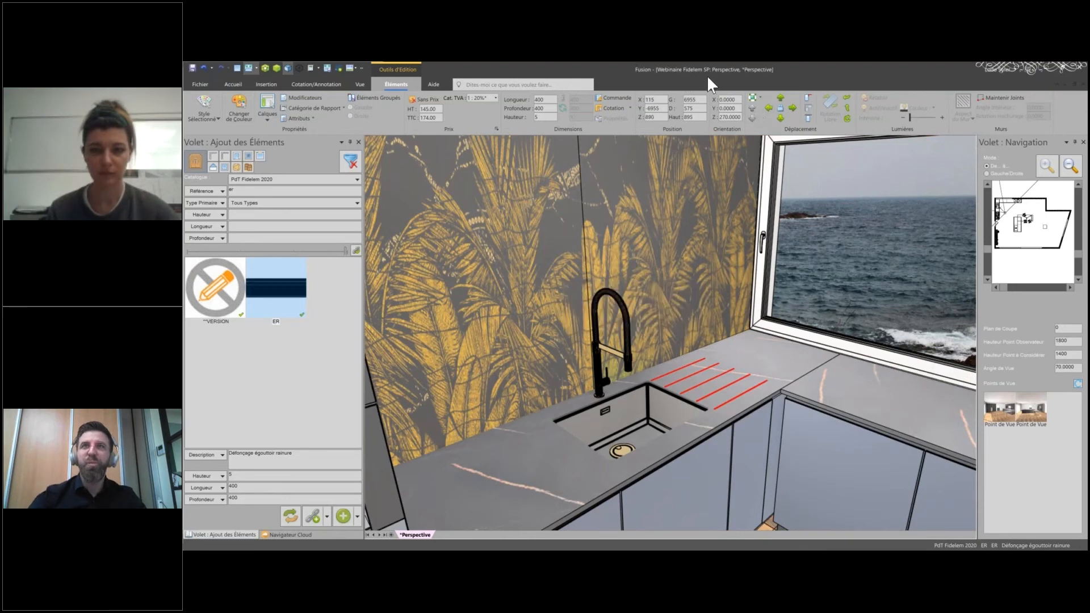
Step: Set the depth of the ER drainer grooves to 350
double_click(548, 109)
text(350)
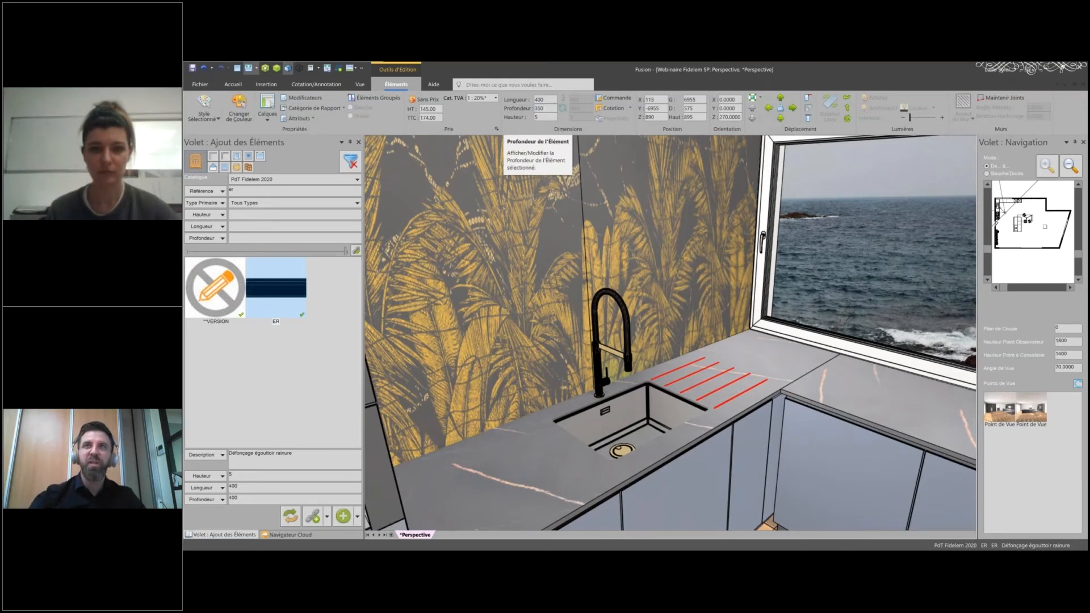
key(Return)
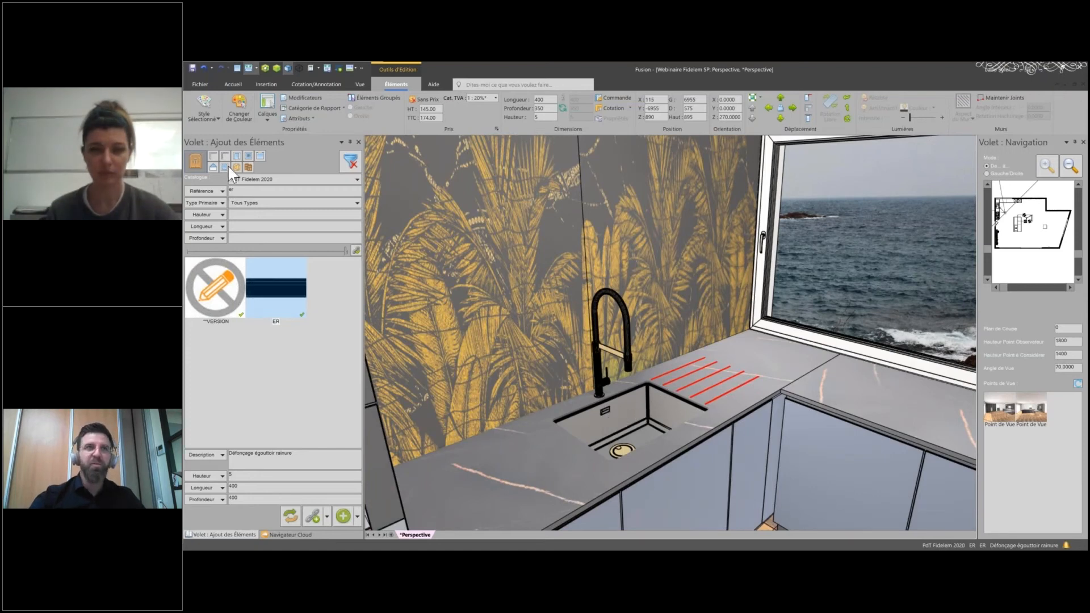
Step: Clear the reference search, filter the PdT Fidelem 2020 catalogue by primary type Divers, and browse the available sinks and accessories
key(Delete)
key(Return)
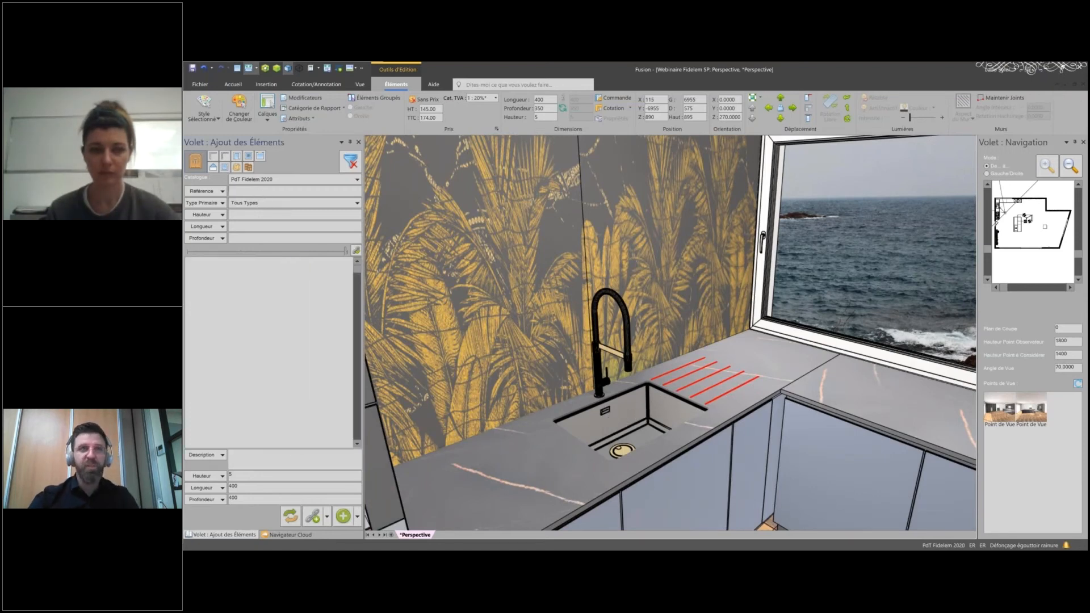
click(238, 202)
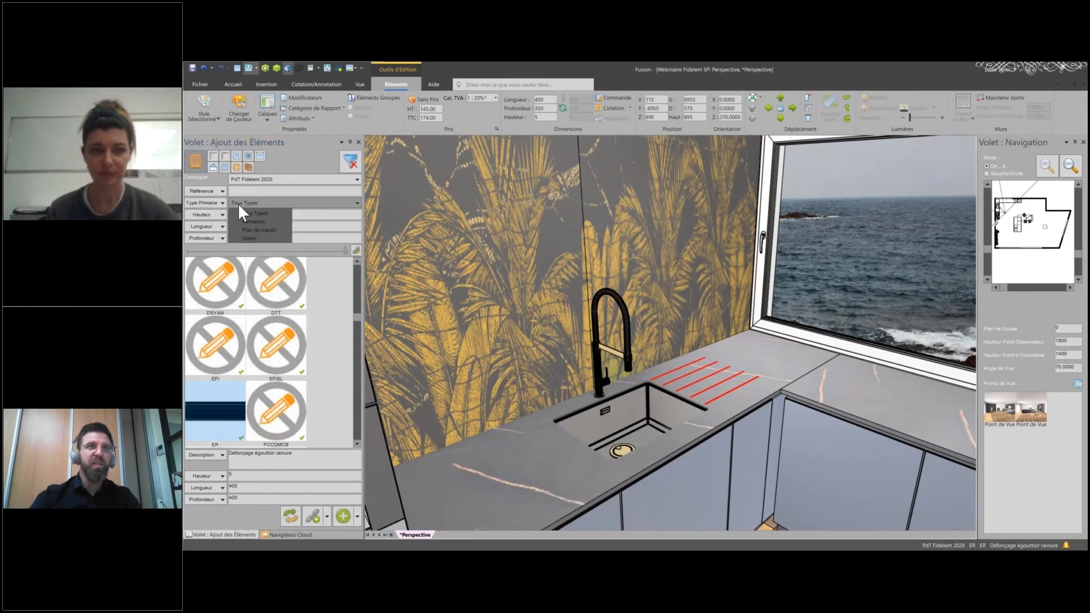
click(250, 237)
scroll(249, 318, down, 1)
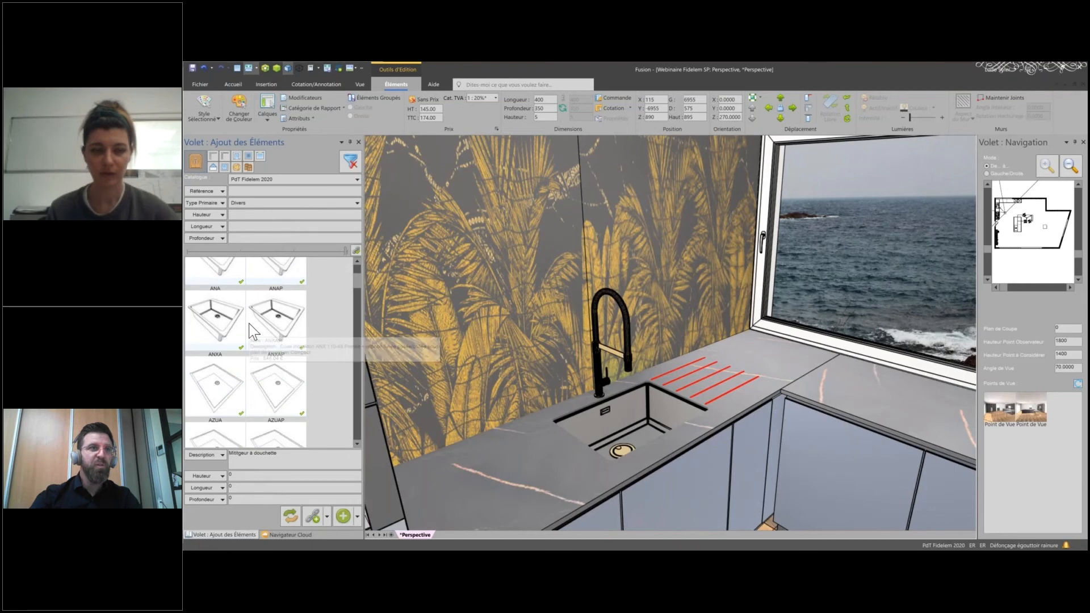
scroll(253, 332, down, 2)
scroll(254, 336, down, 3)
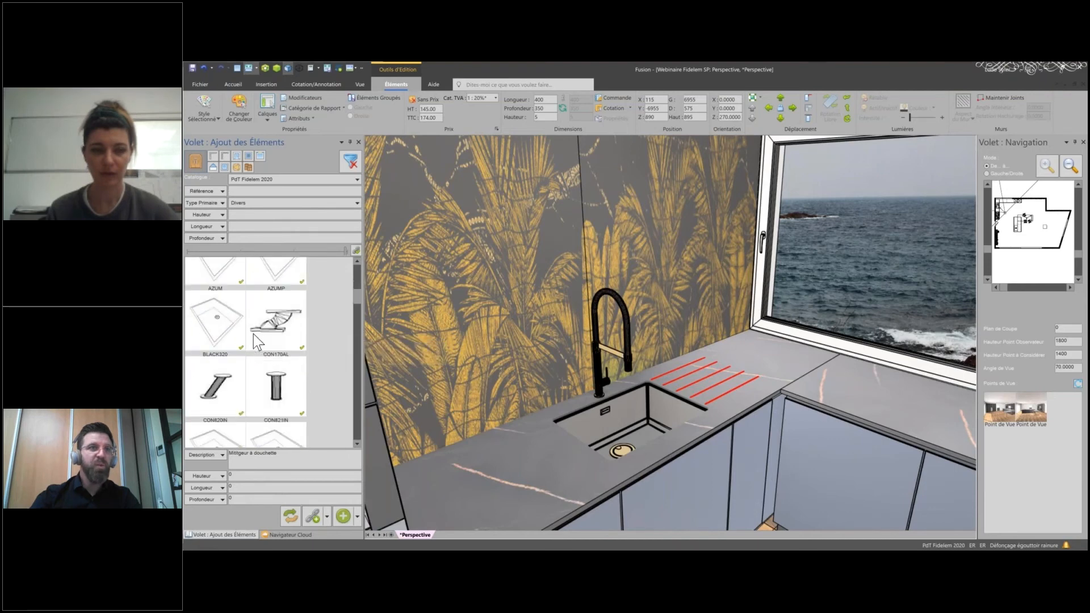
scroll(253, 333, down, 2)
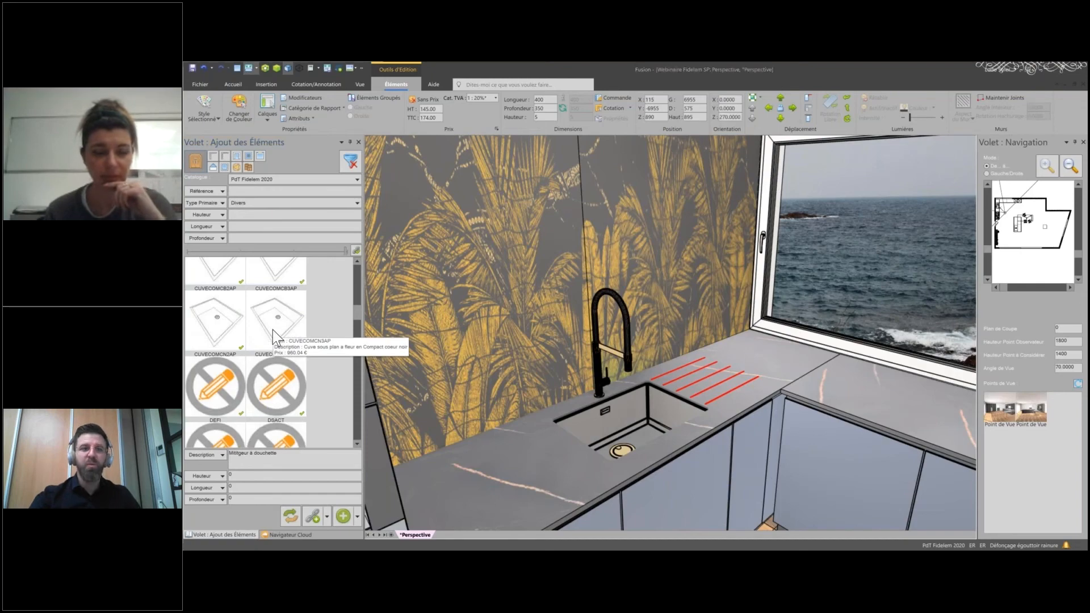
Step: Switch to the FINITOP PDF catalogue and consult the stainless-steel under-mount sink pages
key(alt+Tab)
scroll(777, 274, down, 20)
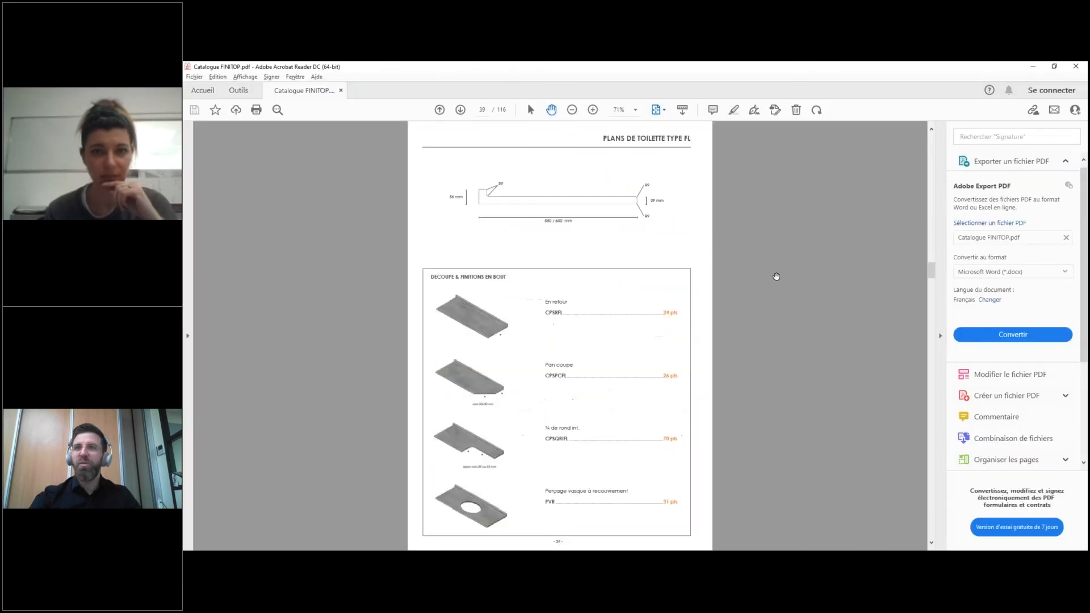
scroll(776, 277, down, 11)
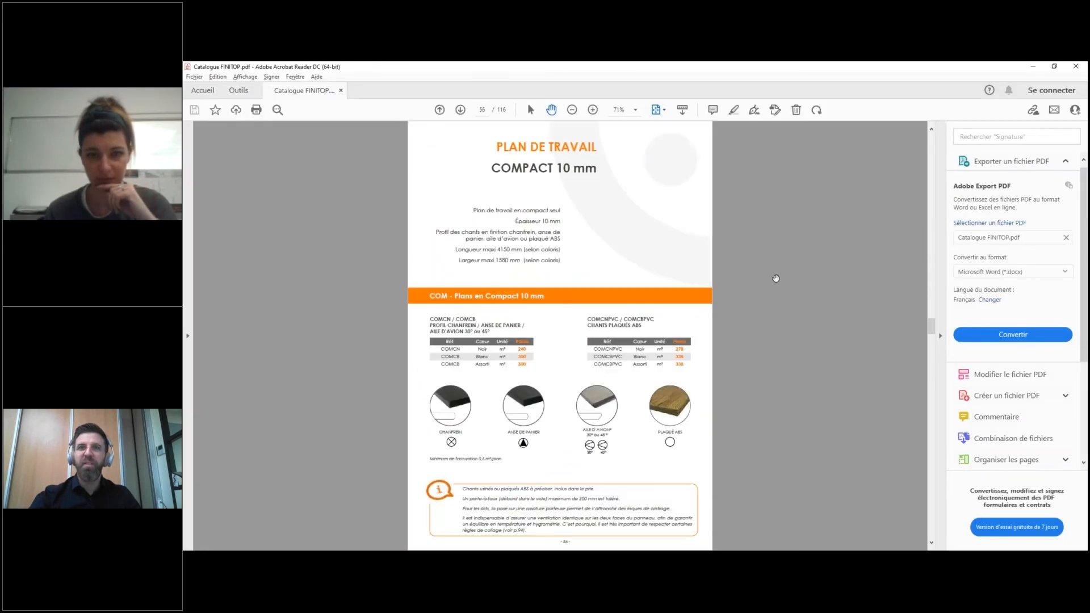
scroll(774, 282, down, 8)
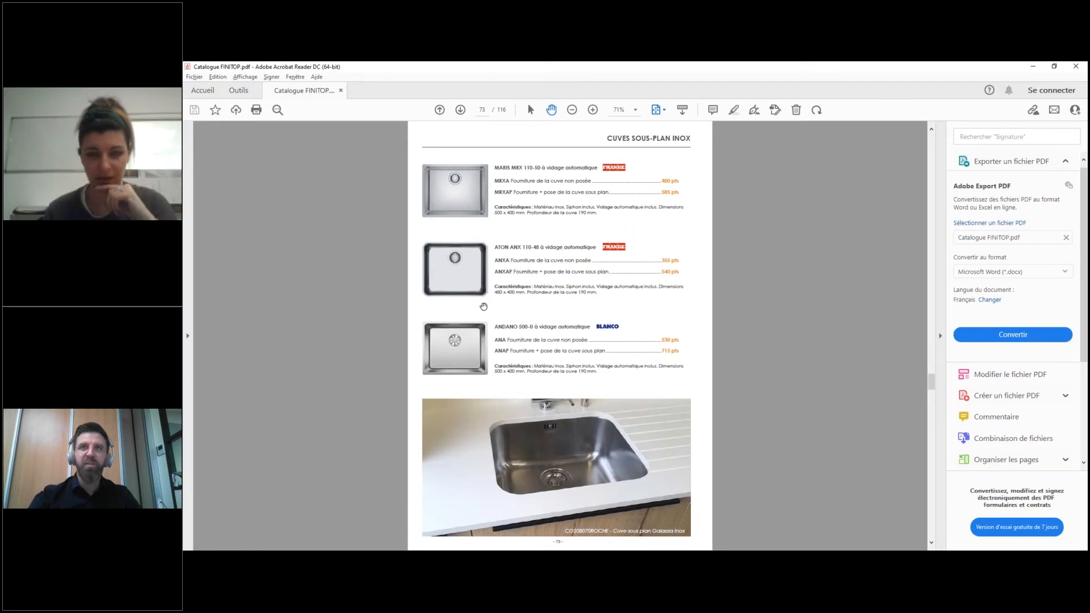
scroll(483, 307, up, 2)
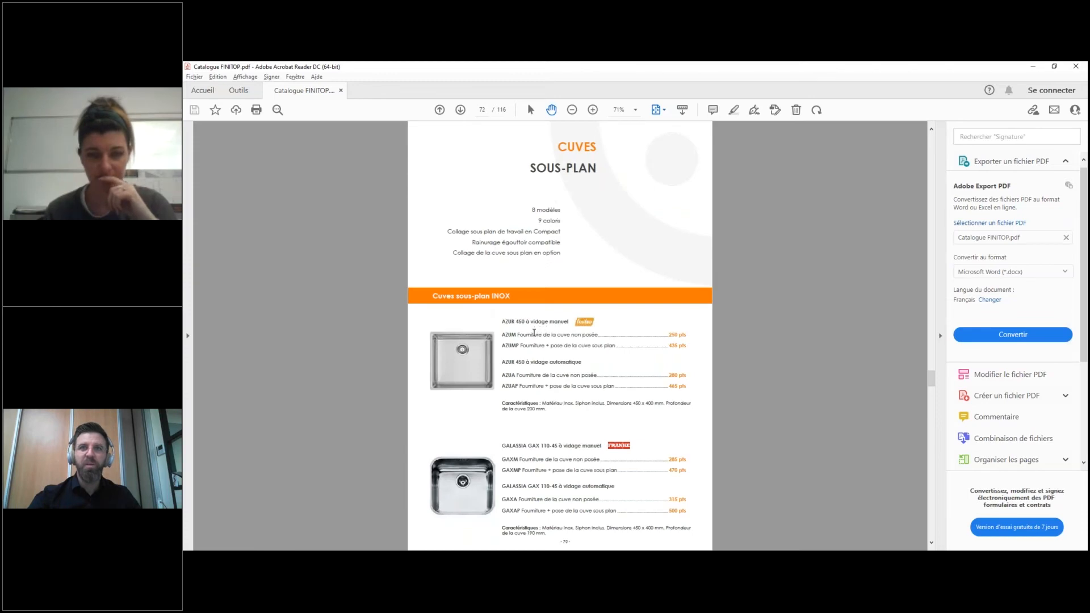
scroll(533, 333, down, 2)
Step: Switch back to Fusion and search the PdT Fidelem 2020 catalogue for sinks with the reference "anx"
key(alt+Tab)
scroll(300, 286, up, 8)
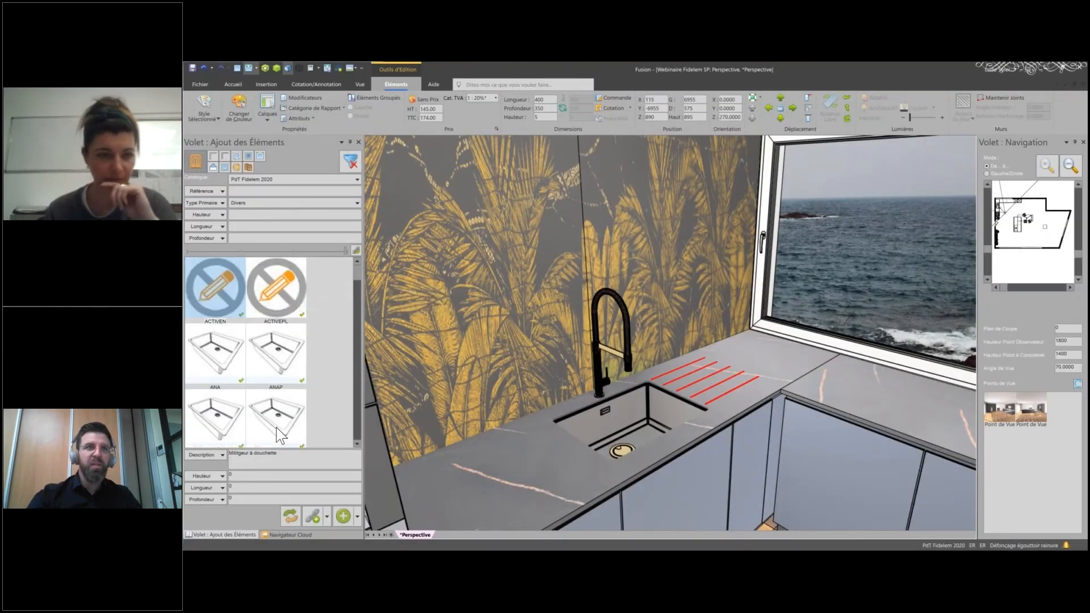
scroll(284, 352, down, 3)
scroll(281, 355, down, 3)
scroll(278, 349, down, 3)
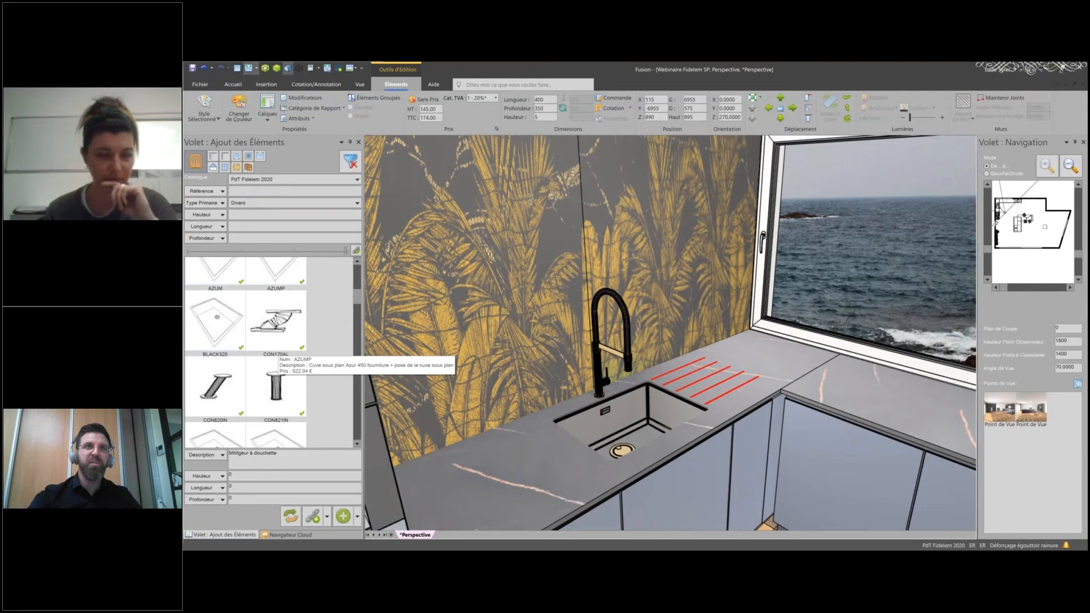
click(246, 191)
text(anx)
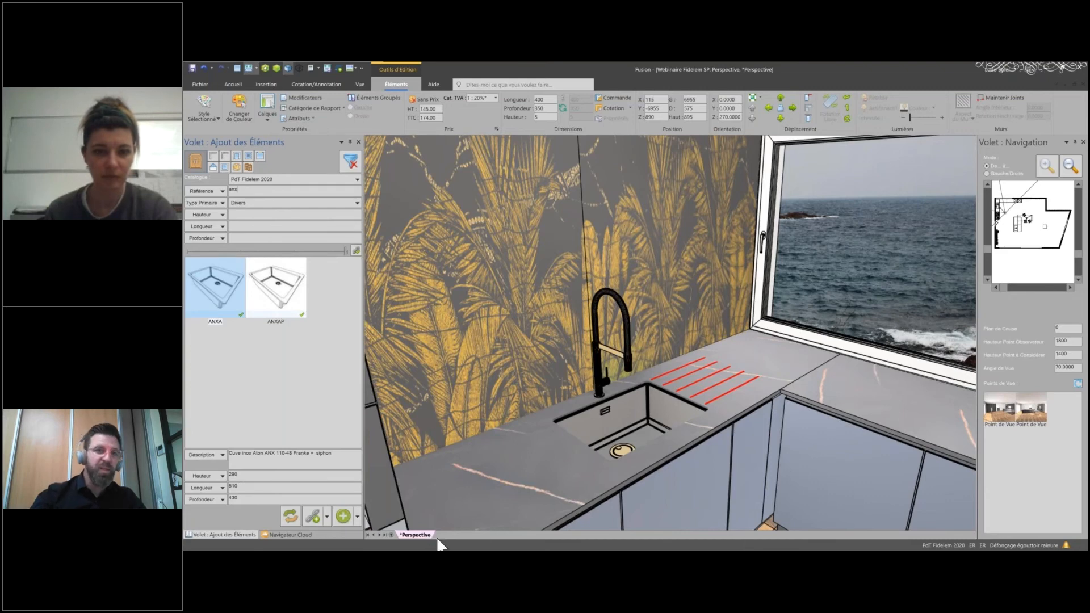
Step: Switch to the plan view and examine the drainer grooves in the Plan de travail layout, plus the general Plan layout
click(237, 69)
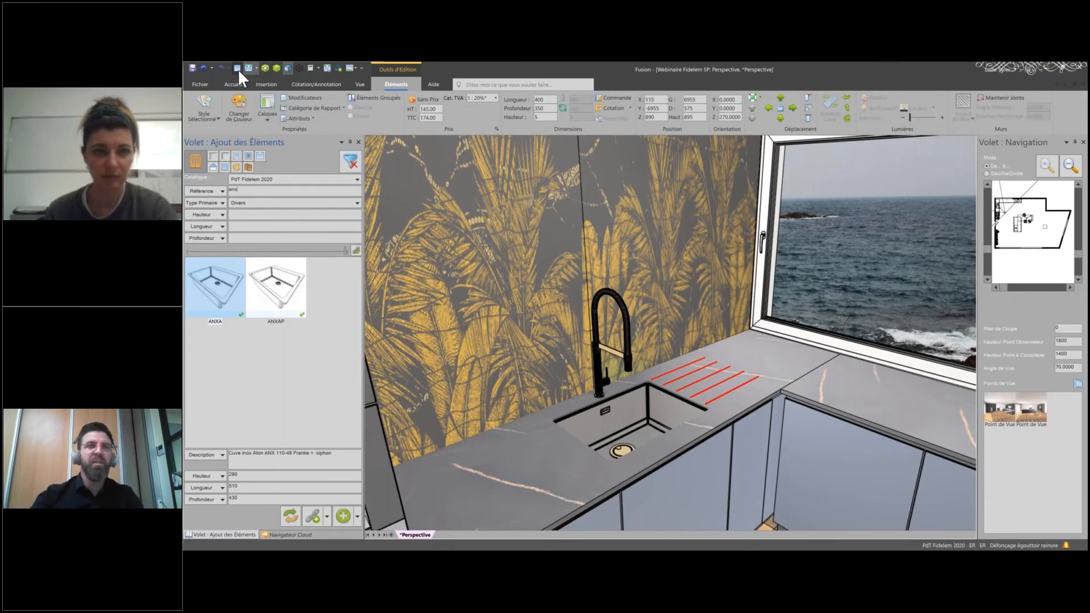
click(489, 536)
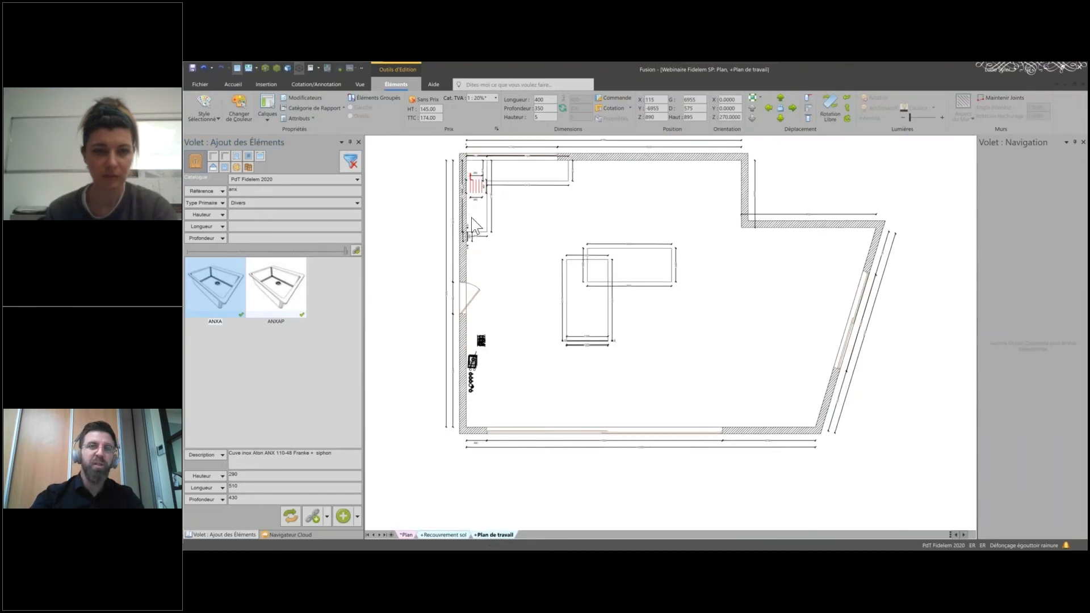
scroll(475, 200, up, 5)
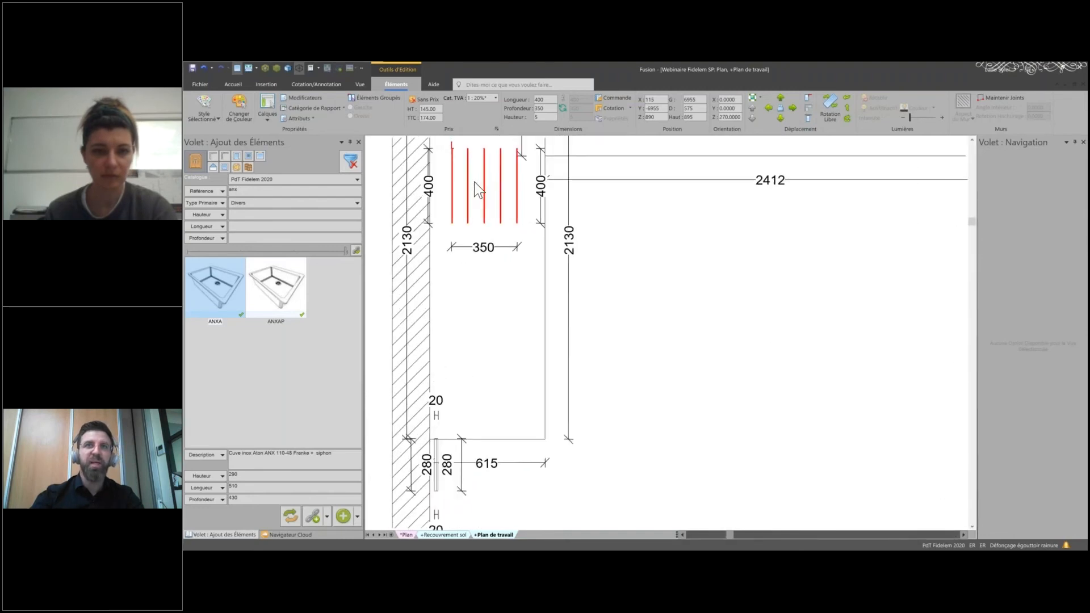
scroll(476, 190, down, 1)
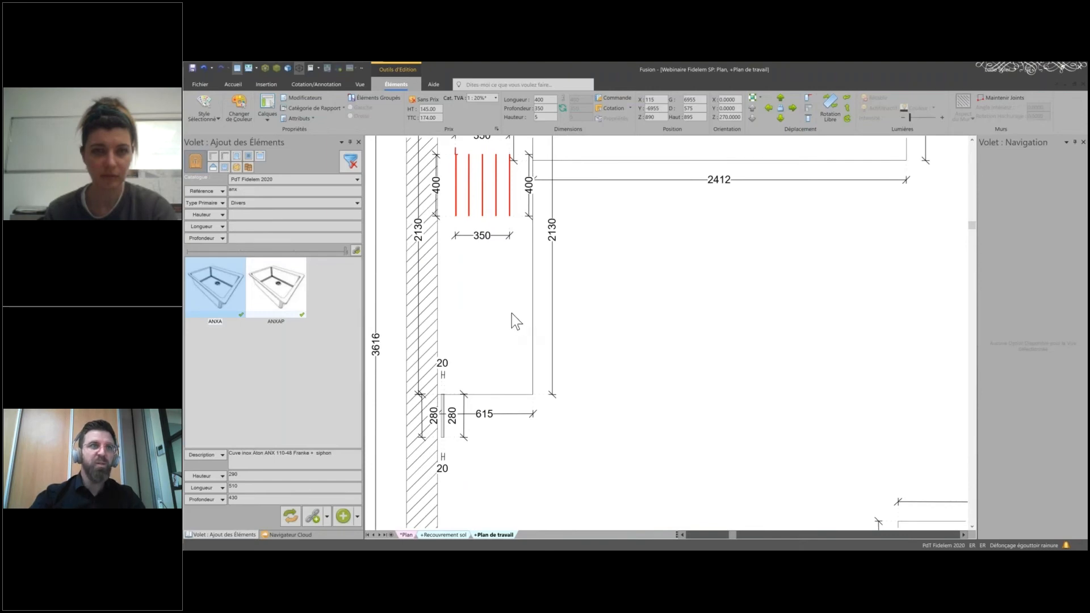
scroll(481, 314, down, 1)
scroll(481, 314, down, 2)
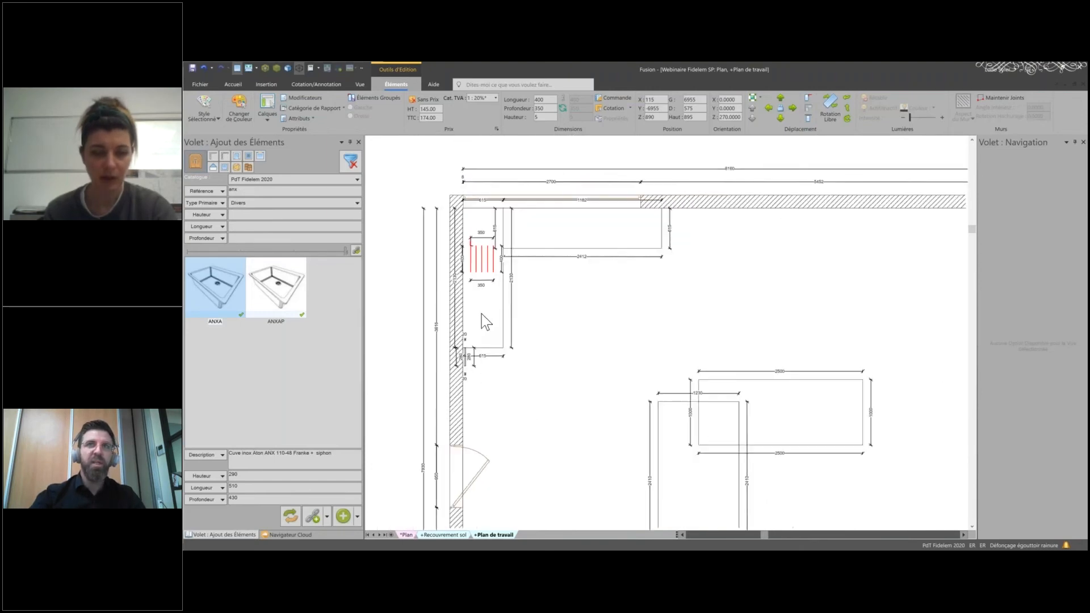
scroll(482, 314, down, 1)
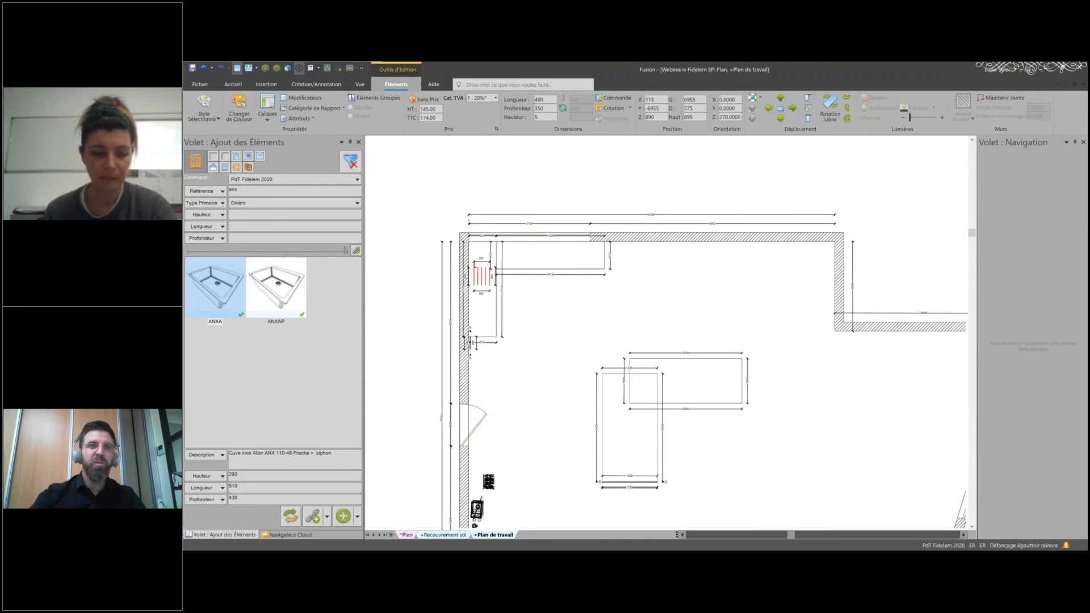
click(406, 536)
click(406, 536)
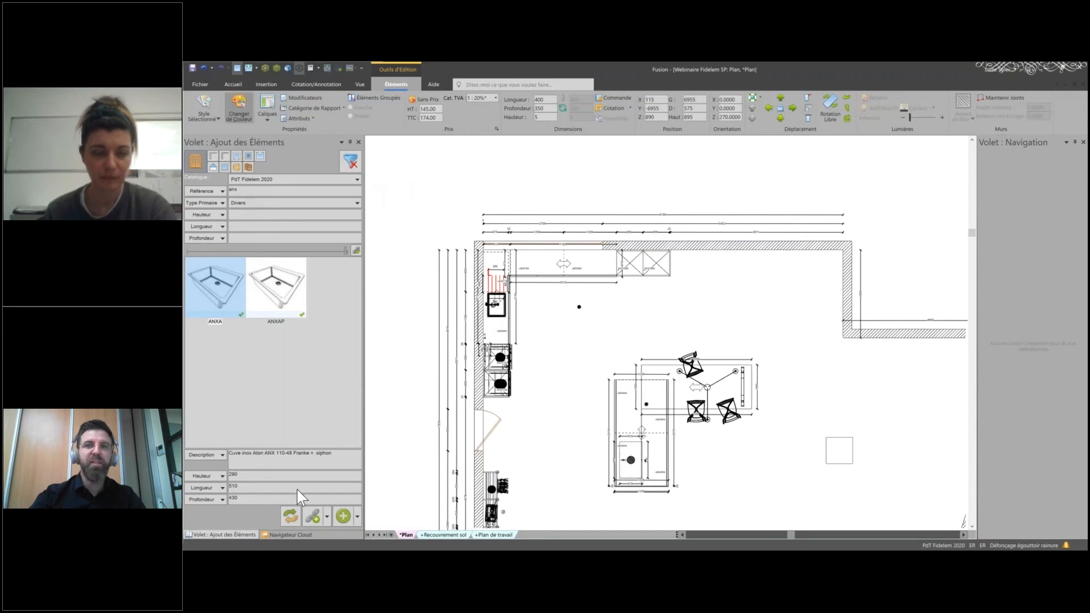
Step: Return to the perspective view, frame the whole kitchen from the opposite side of the room, and select the dining table's worktop
click(246, 67)
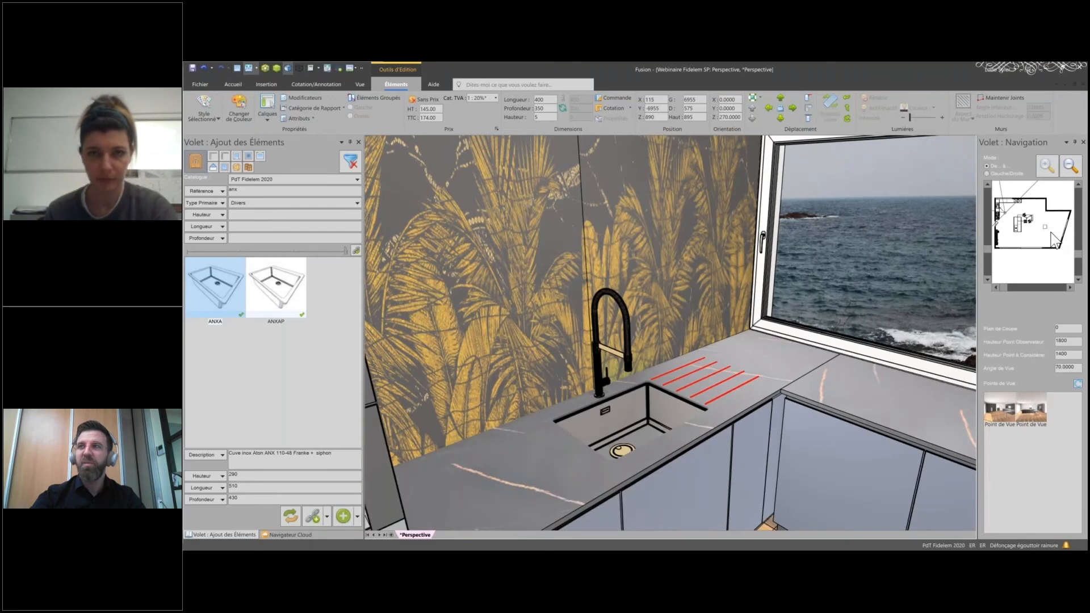
drag(1049, 231, 1015, 215)
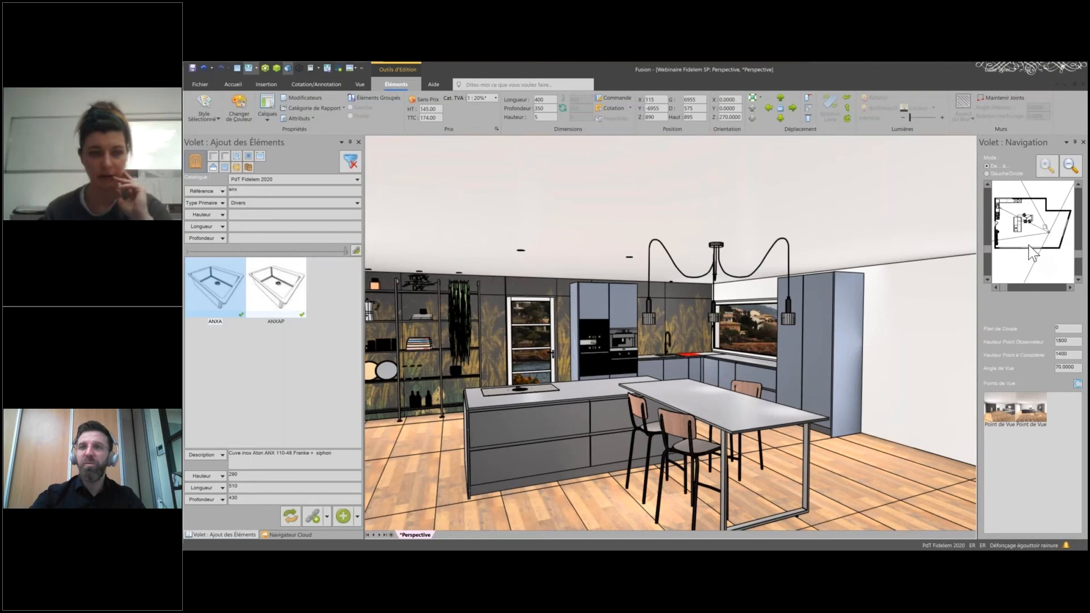
click(731, 427)
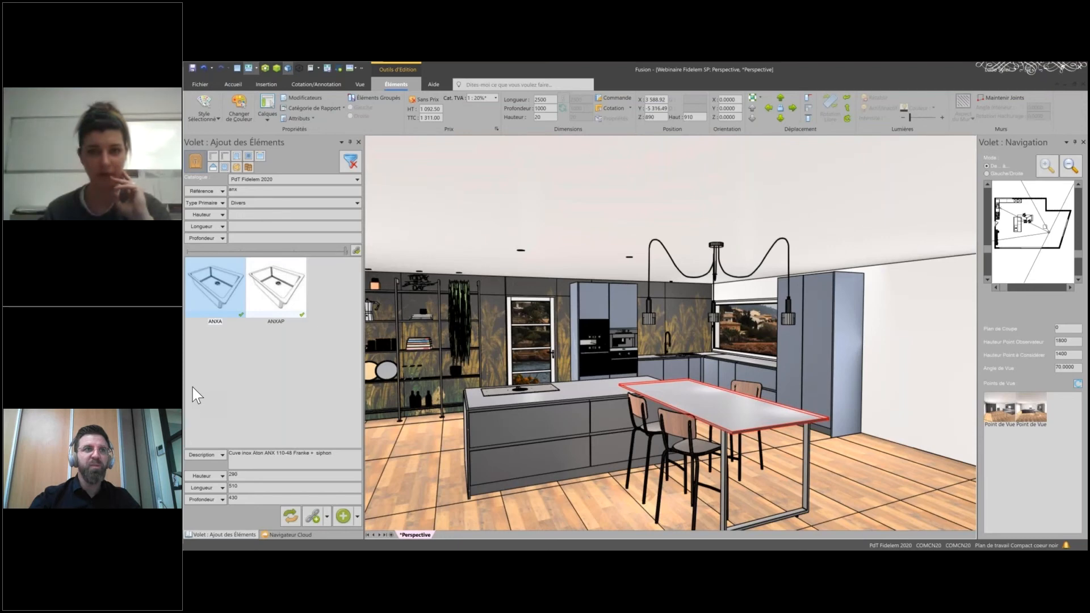
Step: Clear the reference filter, set the primary type to Tous Types, and browse the worktops in the PdT Fidelem 2020 catalogue
double_click(234, 190)
key(BackSpace)
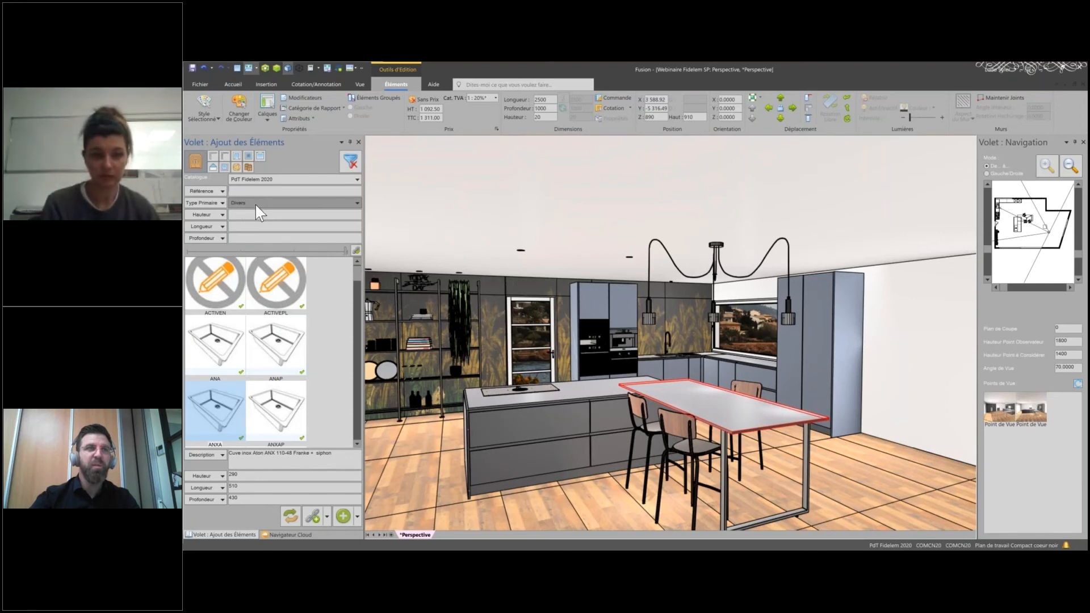
click(253, 206)
click(251, 213)
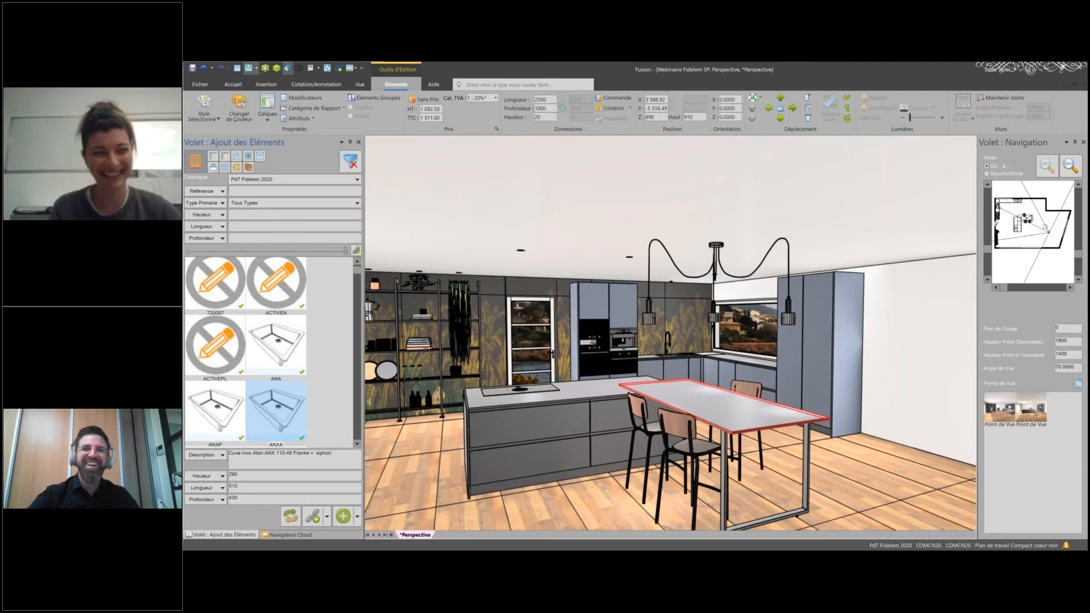
scroll(281, 295, down, 5)
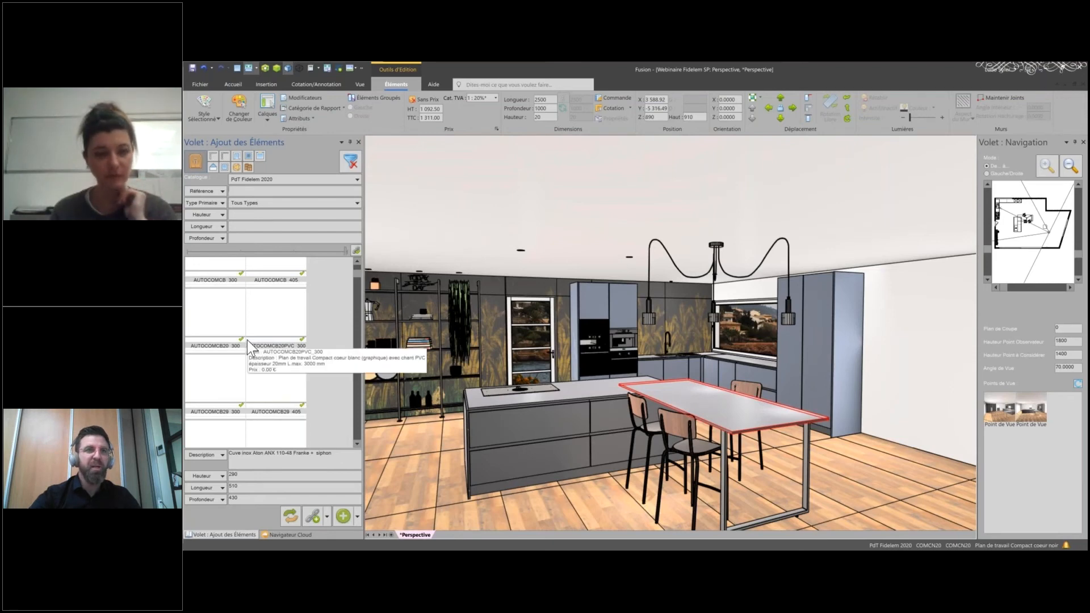
scroll(247, 339, down, 3)
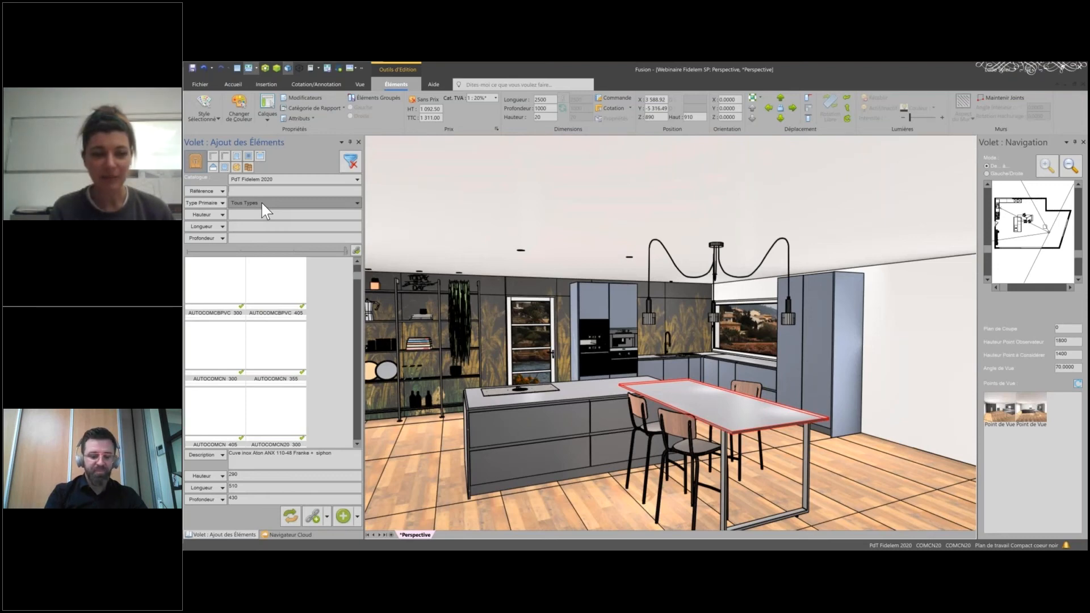
Step: Filter the catalogue by reference PTRPVCE6 and select the PTRPVCE69012 worktop model
text(TR)
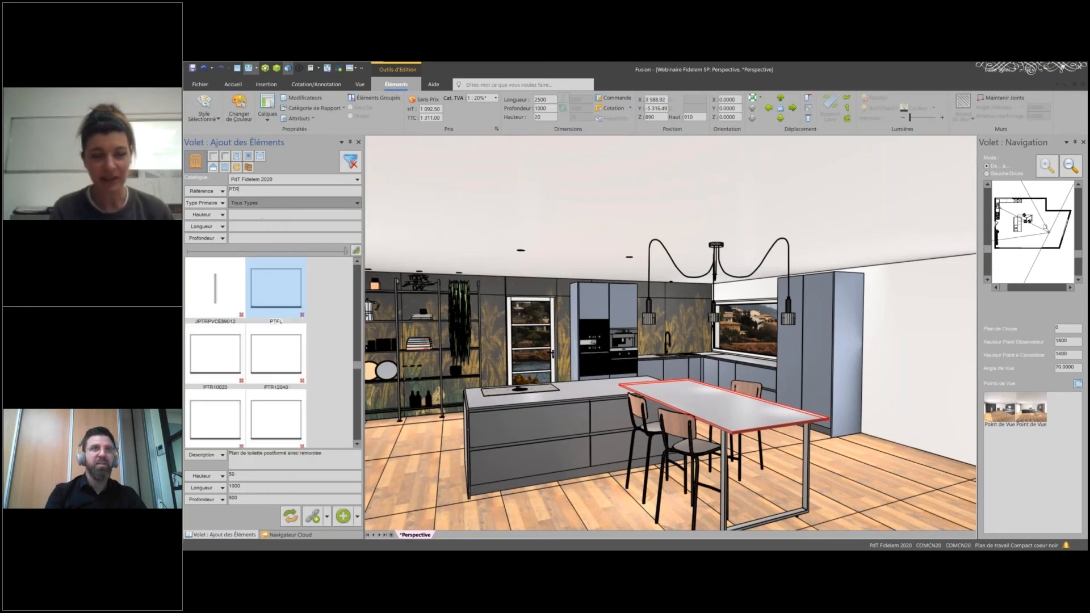
text(PVCE)
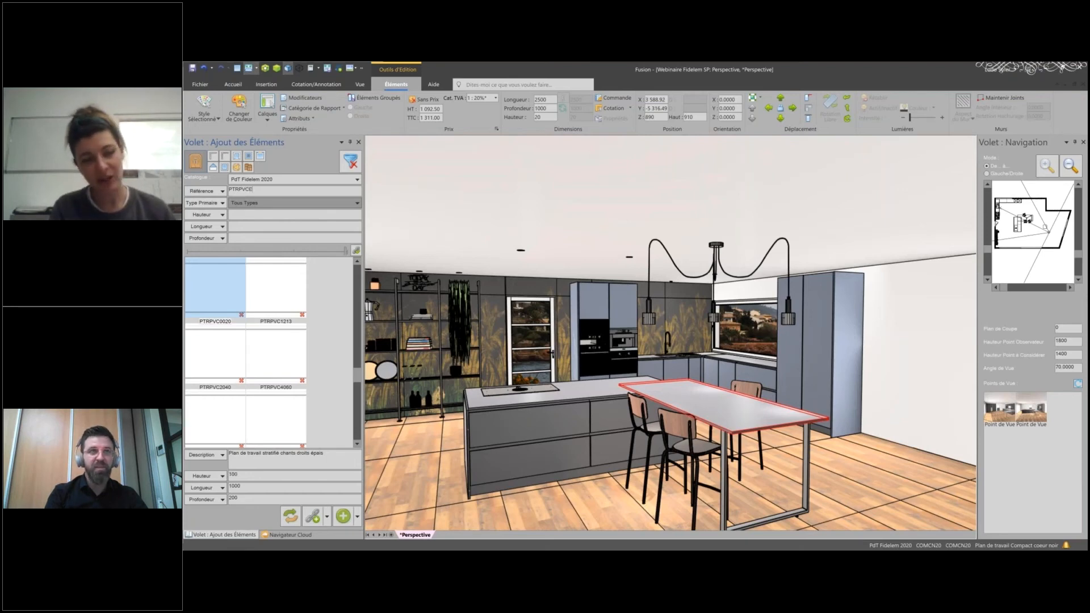
text(6)
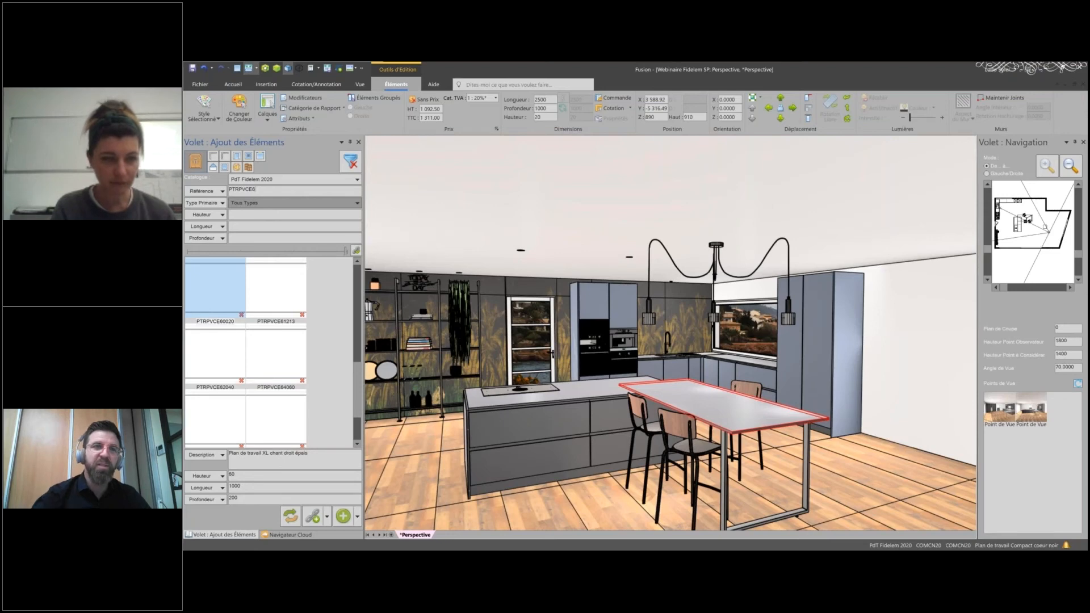
scroll(271, 312, down, 1)
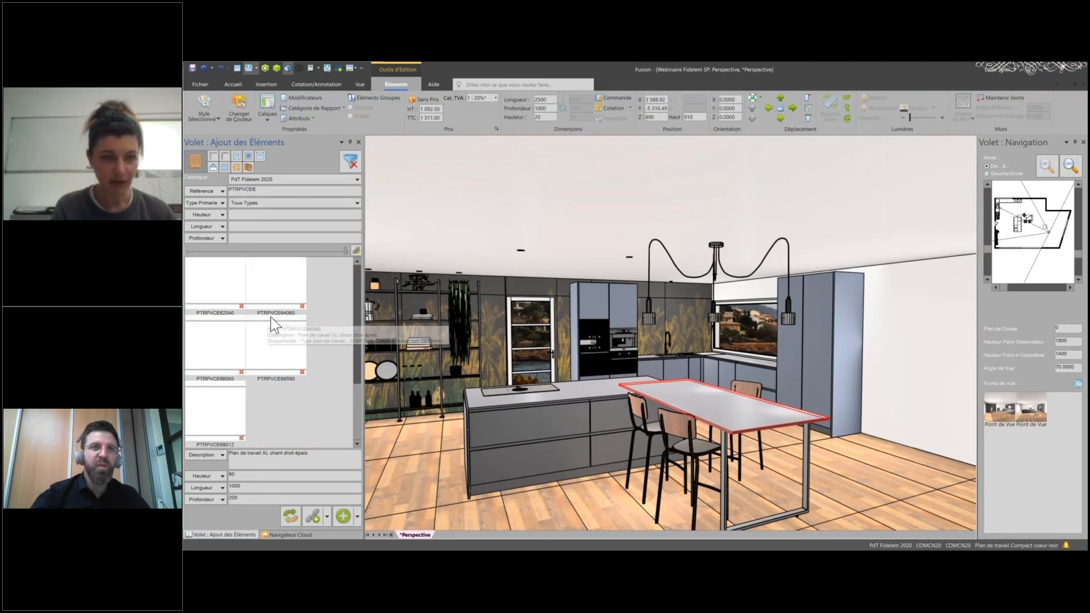
mouse_move(273, 334)
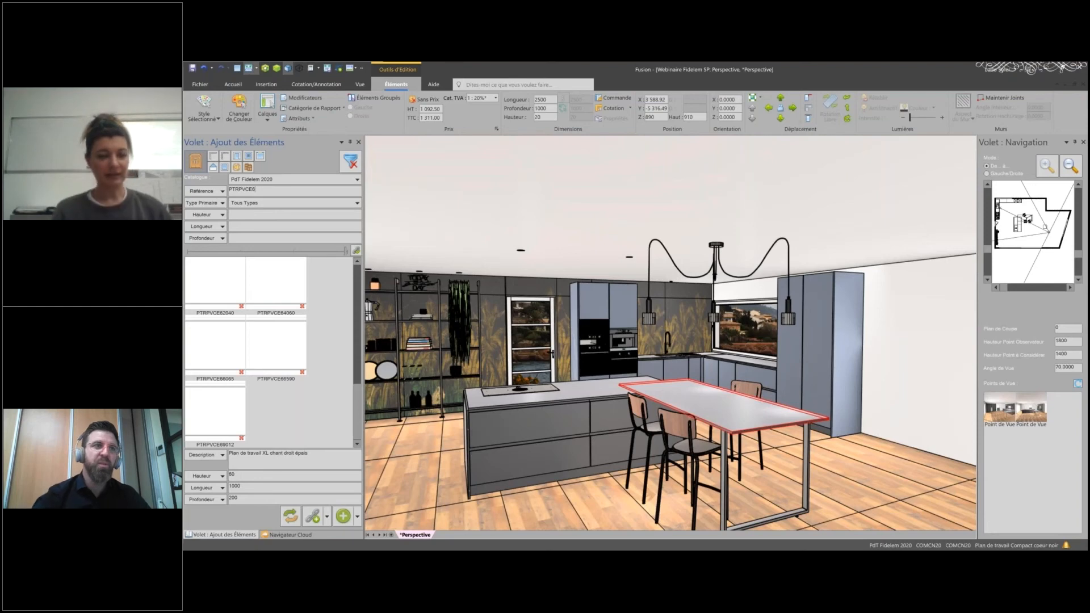
click(216, 400)
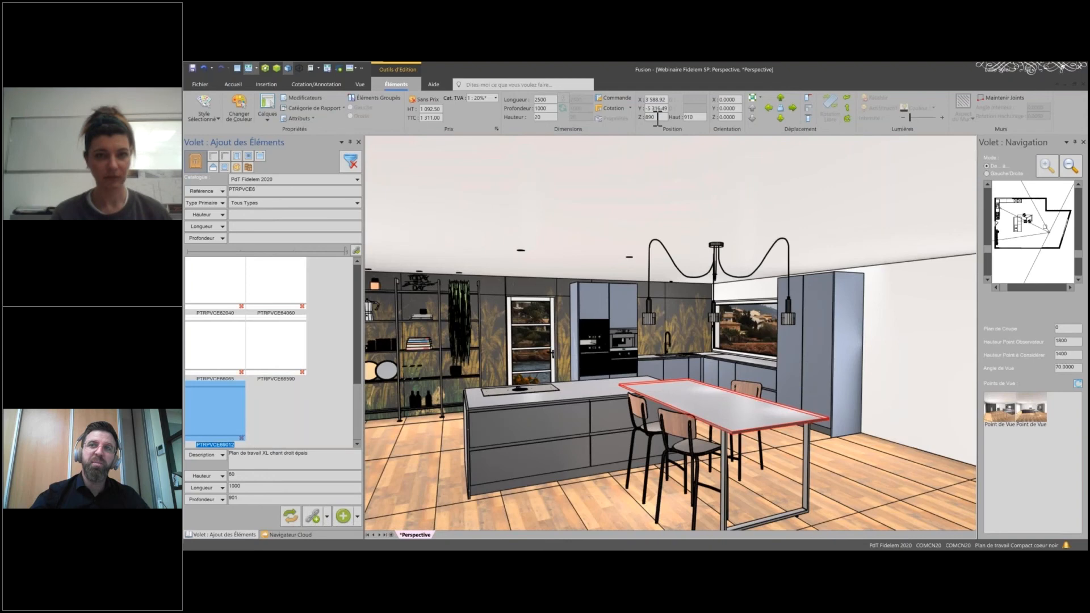
Step: Replace the dining table's worktop with the selected model, setting it to 2500 long, 1000 deep and 890 above the floor
click(543, 99)
click(546, 108)
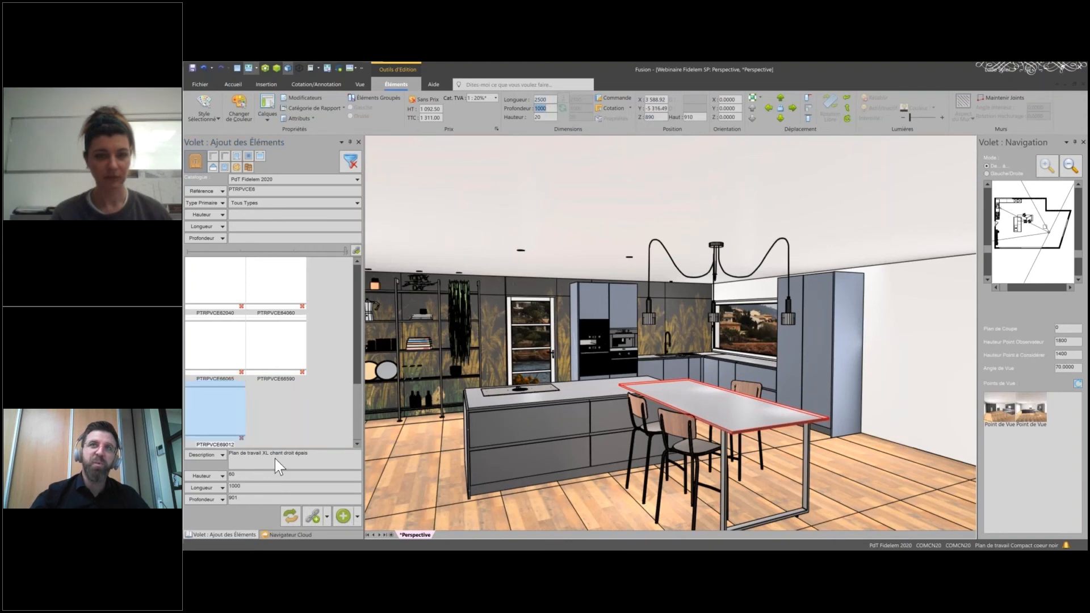
click(289, 516)
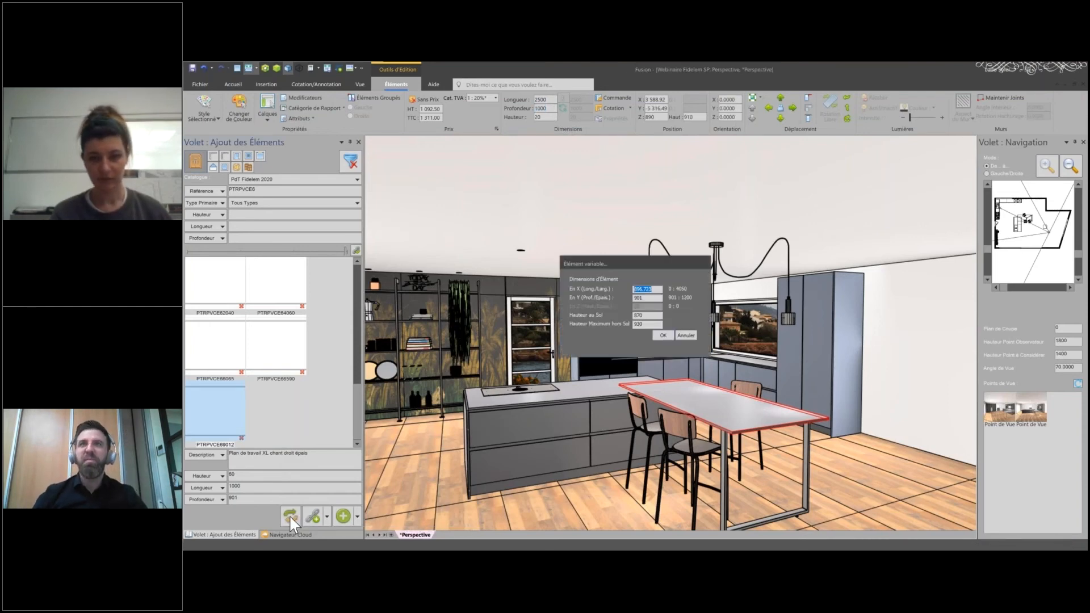
text(2500)
key(Tab)
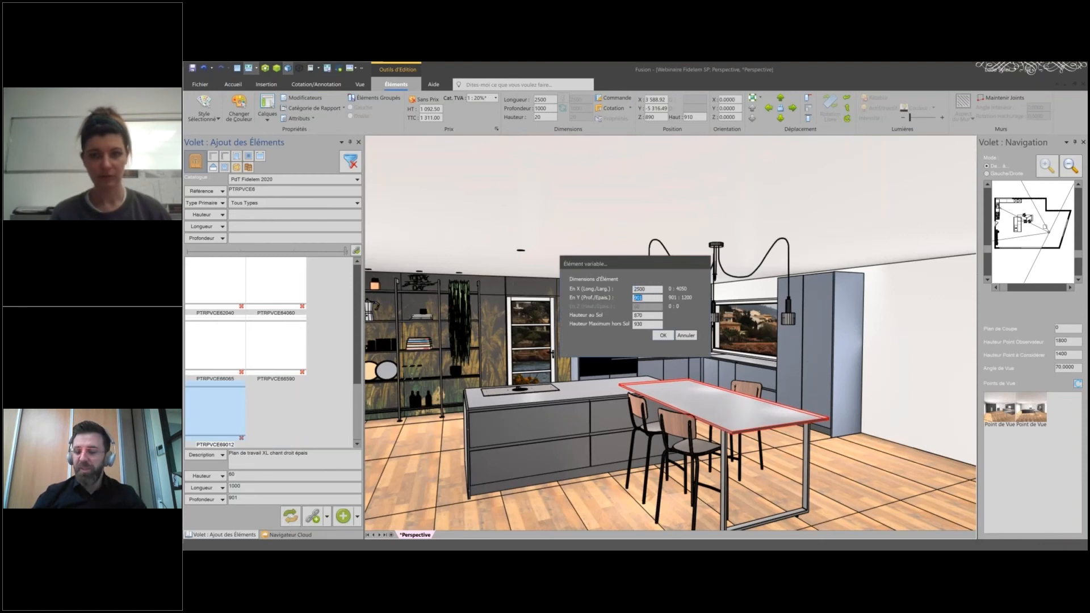
text(1000)
key(Tab)
text(890)
key(Tab)
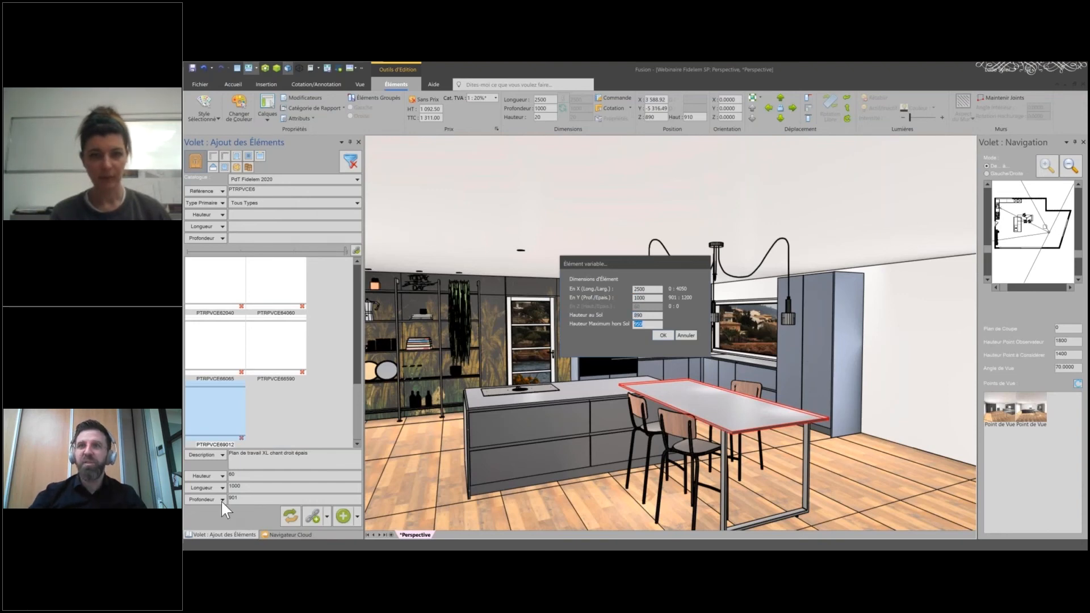
click(661, 335)
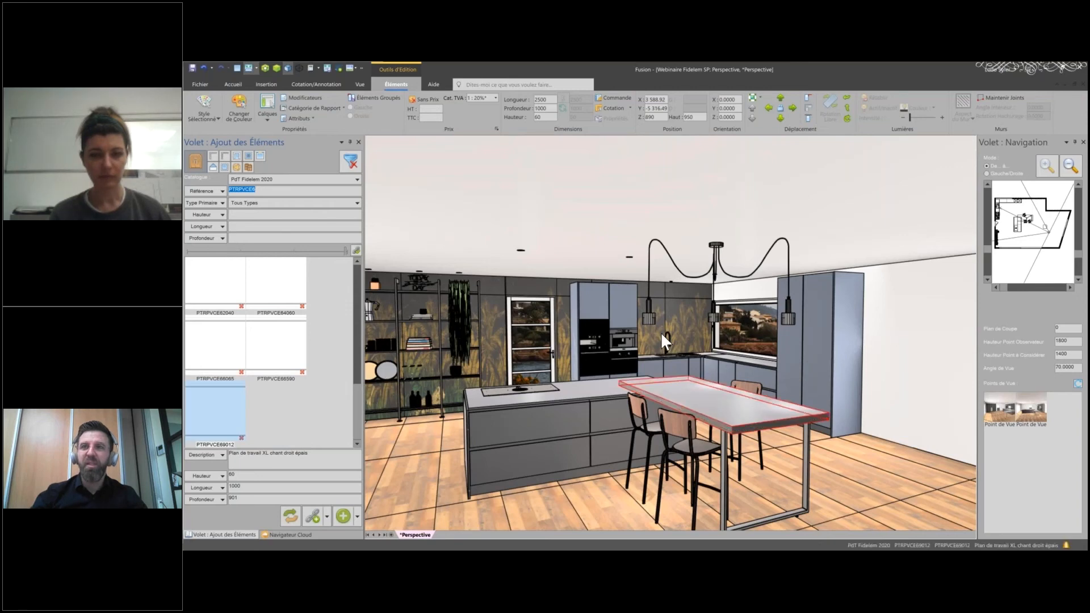
Step: Open the project's list of elements and locate the entry for the PTRPVCE69012 worktop
click(362, 84)
click(290, 98)
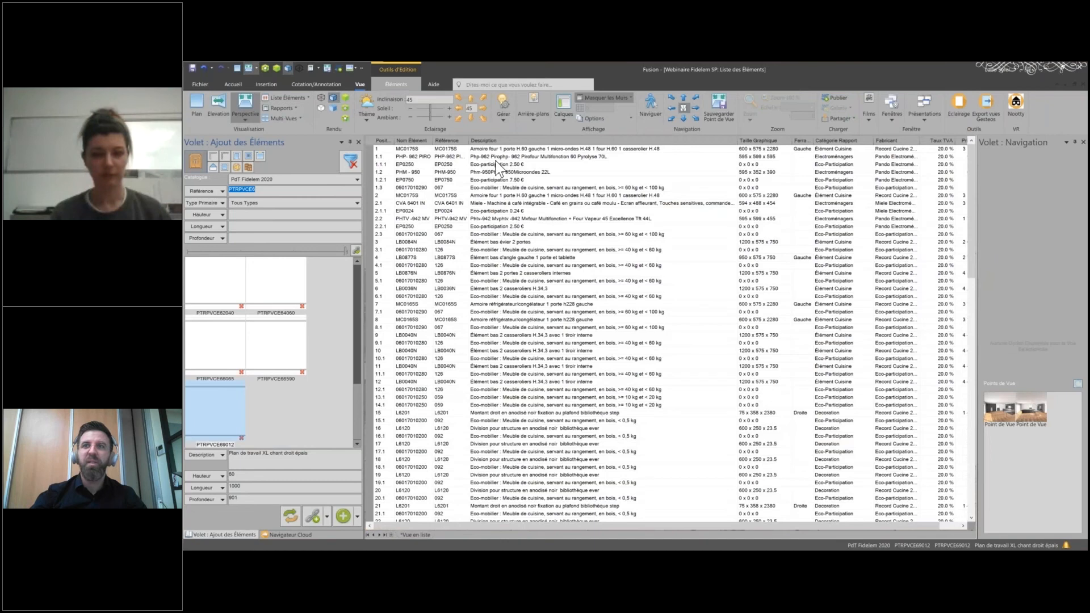
scroll(561, 261, down, 20)
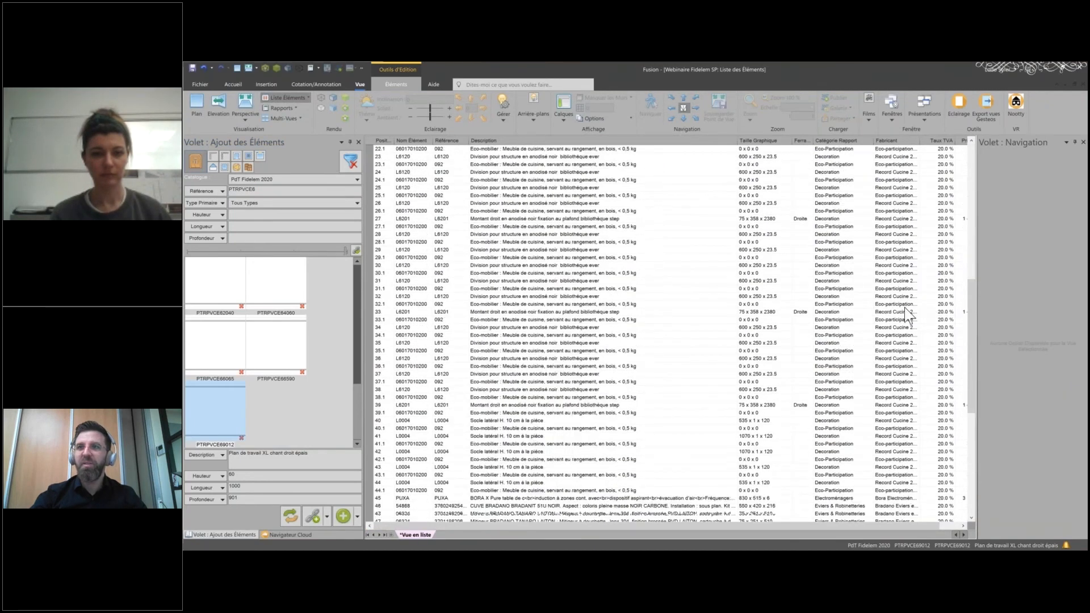
scroll(905, 307, down, 5)
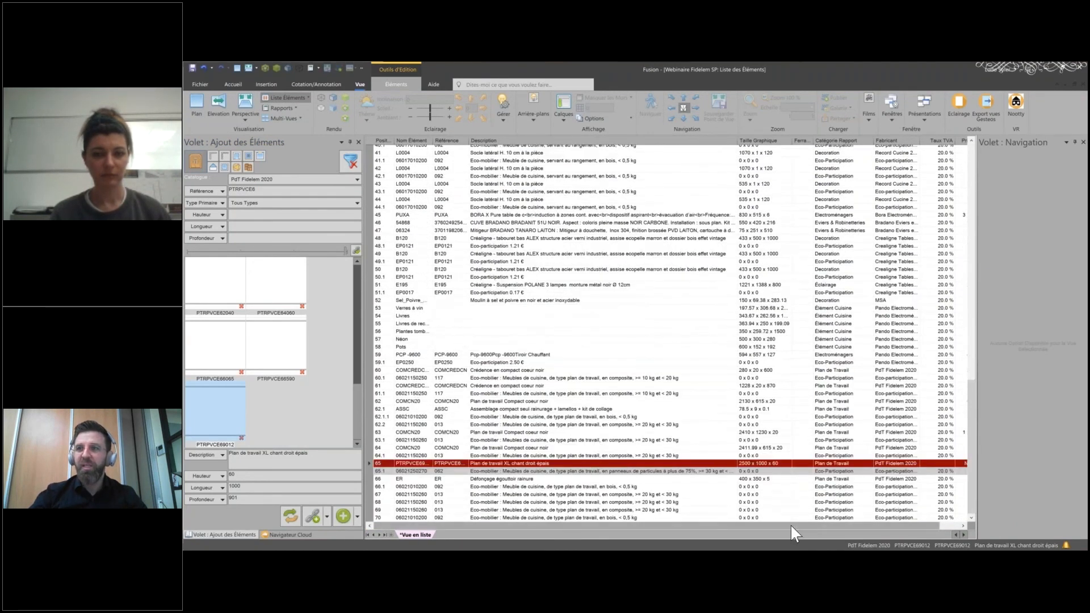
Step: Return to the perspective view, open the PdT Fidelem 2020 default style and set the worktop shape to 05 Stratifié XL chant droit ABS
mouse_move(802, 525)
mouse_down()
mouse_move(853, 525)
mouse_move(790, 523)
mouse_up()
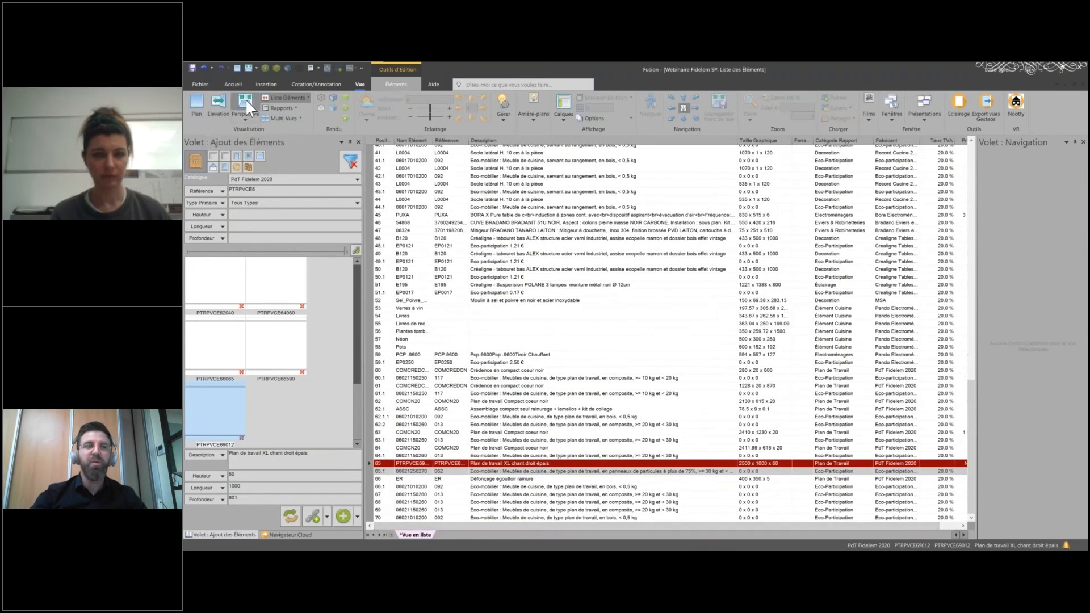
click(246, 101)
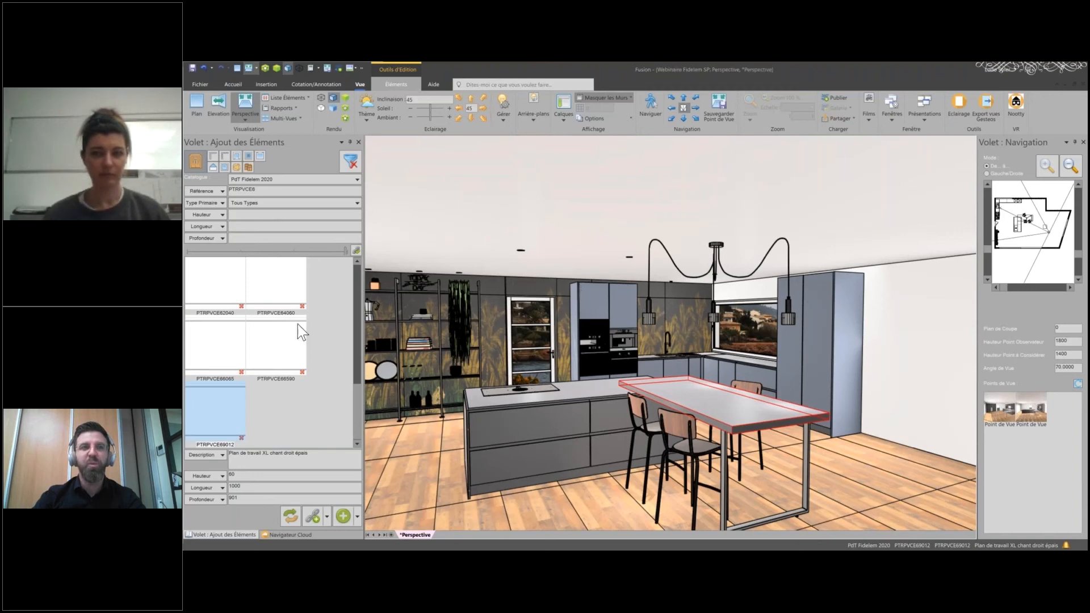
click(242, 438)
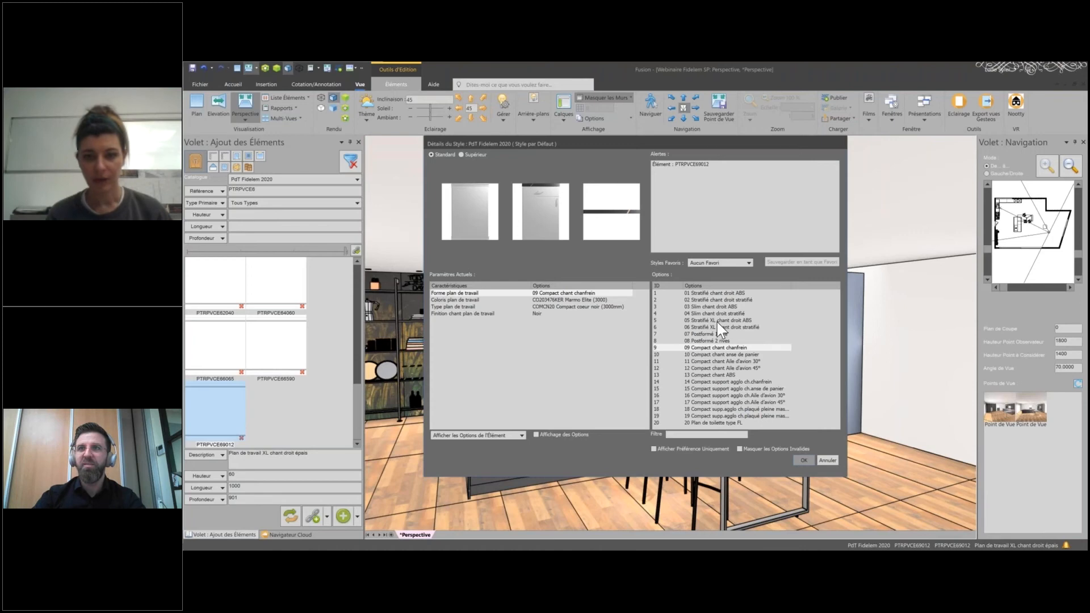
click(718, 321)
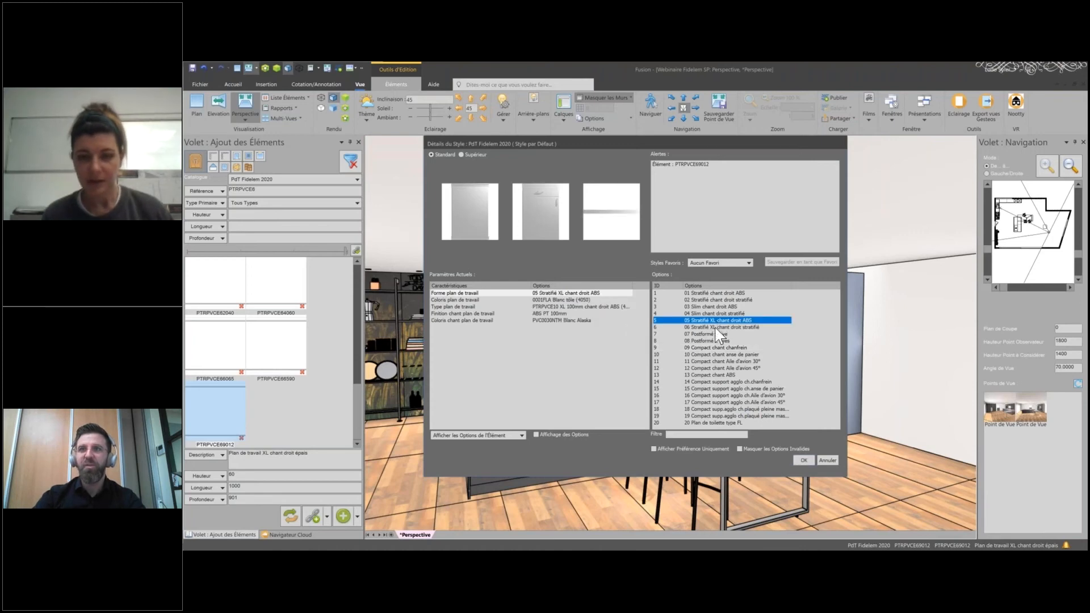
Step: Filter the worktop colour options by 0030 and set the colour to 0030NTM Blanc Alaska (4050)
click(564, 301)
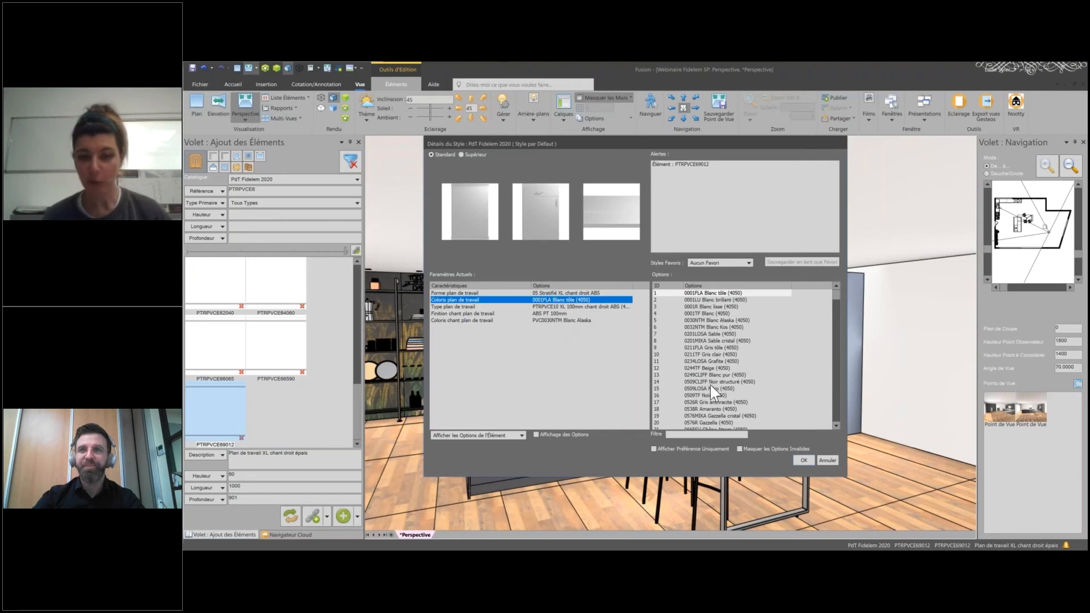
click(685, 434)
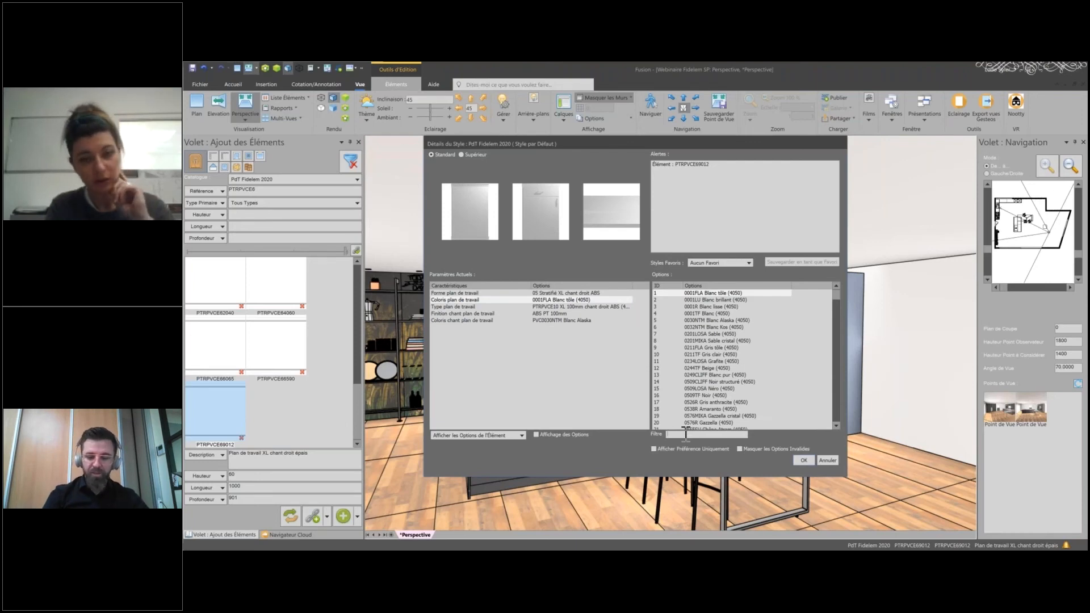
text(00)
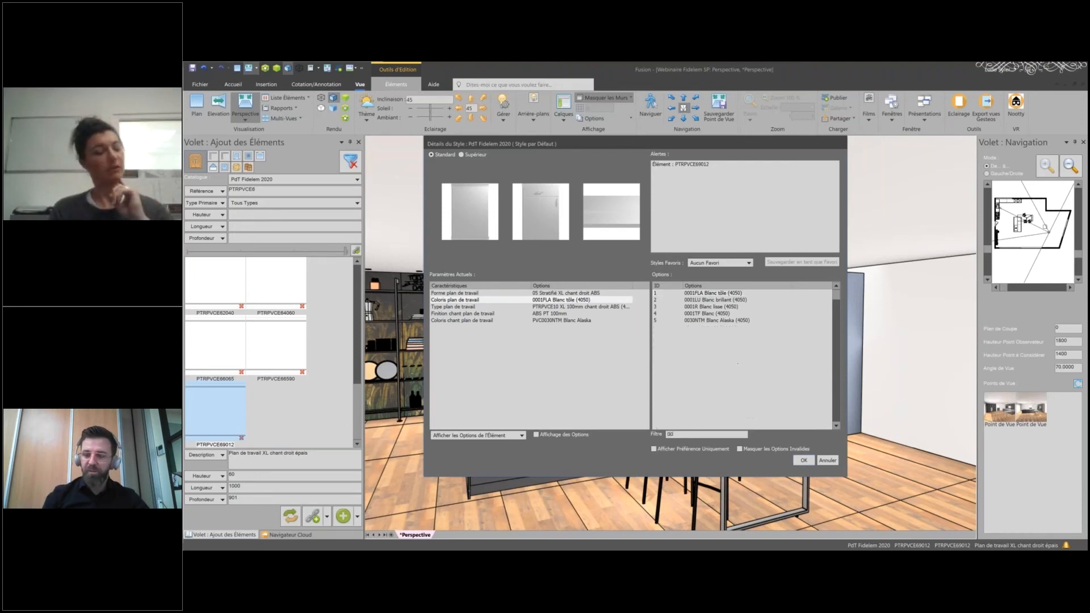
text(30)
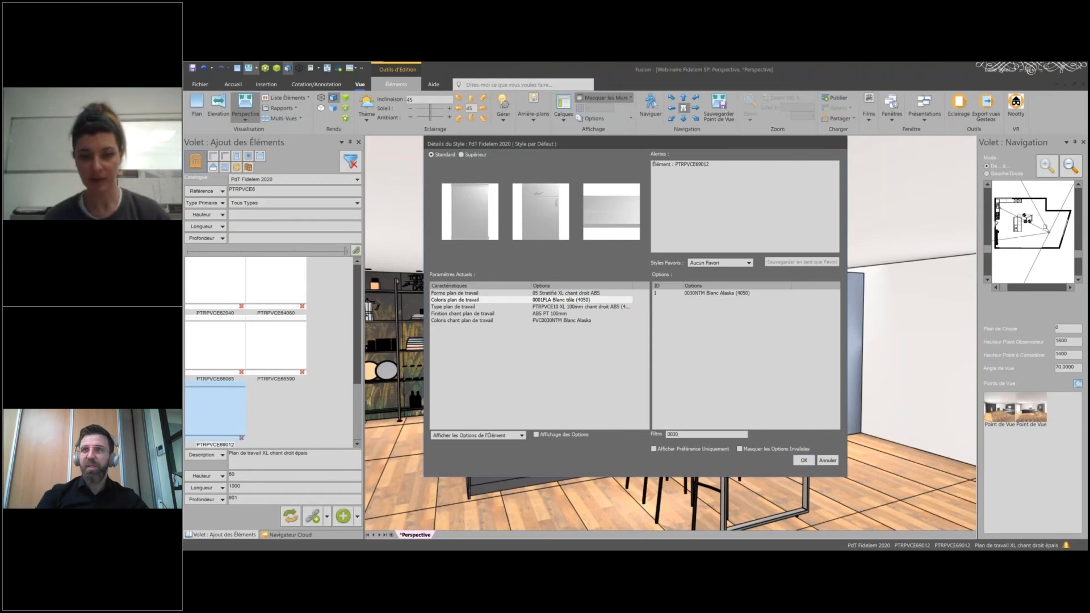
click(737, 295)
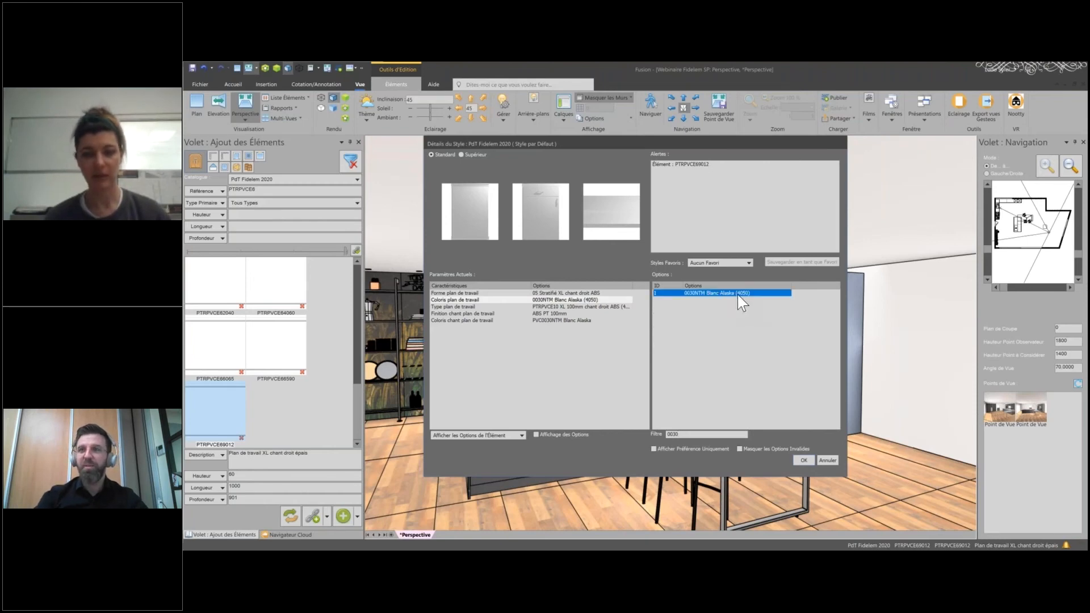
Step: Clear the options filter, set the worktop type to PTRPVCE6 XL 60mm chant droit ABS, and apply the style, accepting the Eco-participation style as is
click(577, 307)
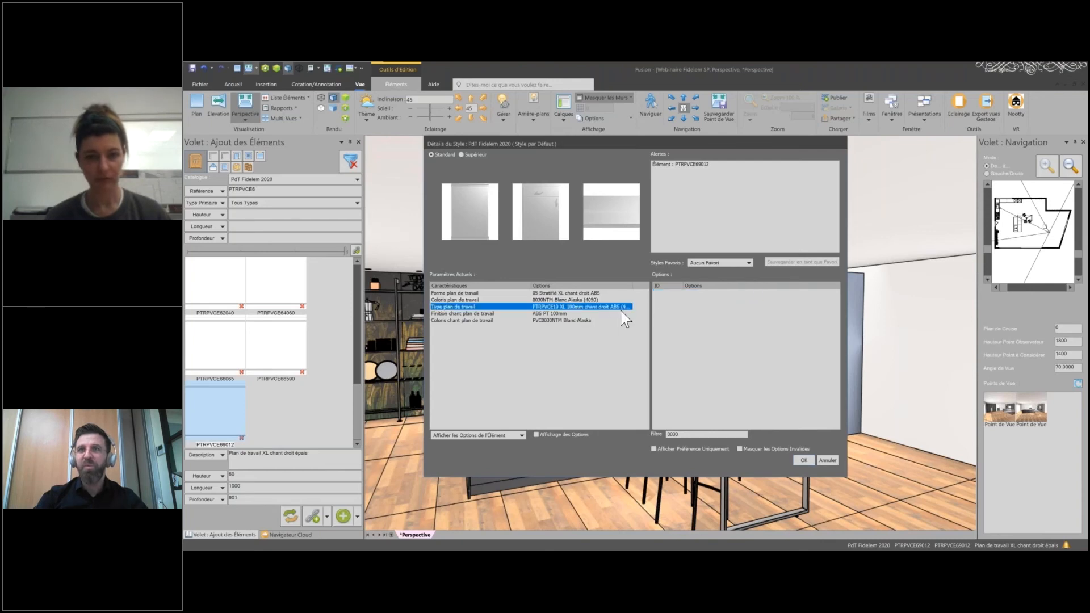
double_click(714, 434)
key(BackSpace)
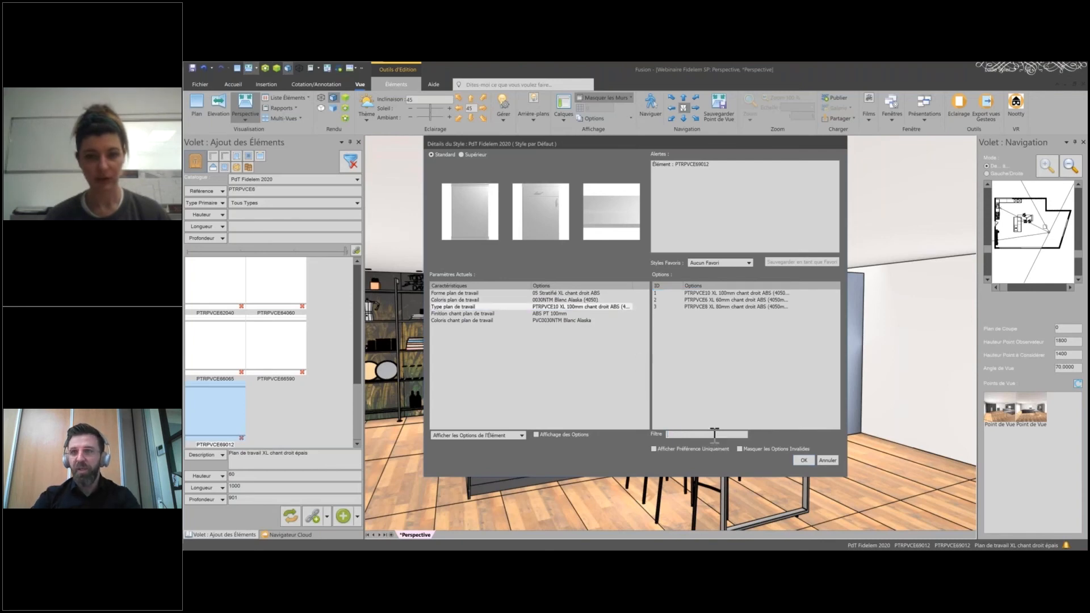
click(718, 300)
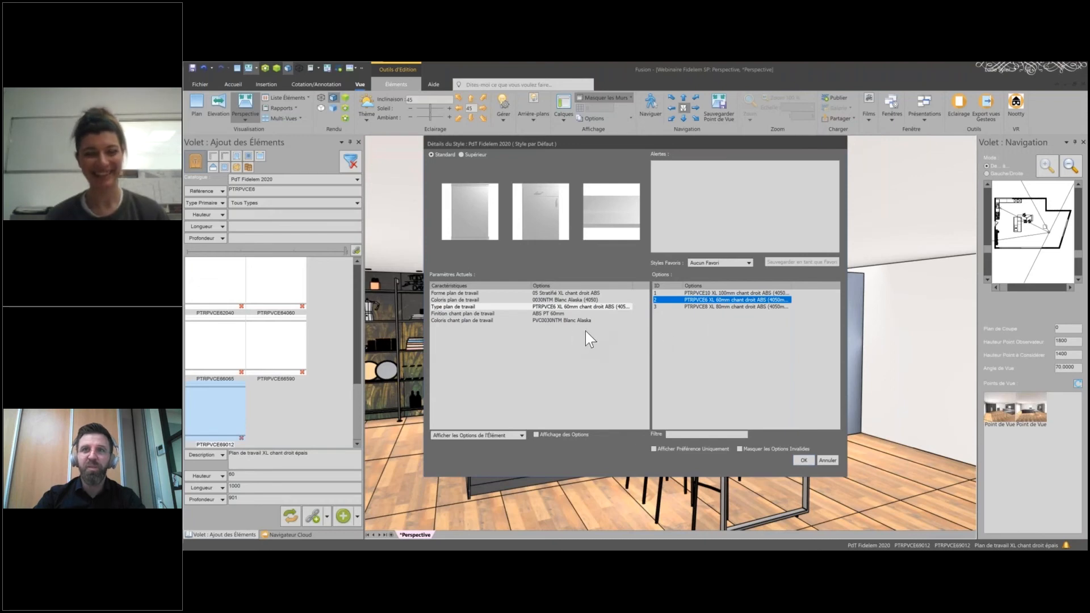
click(800, 460)
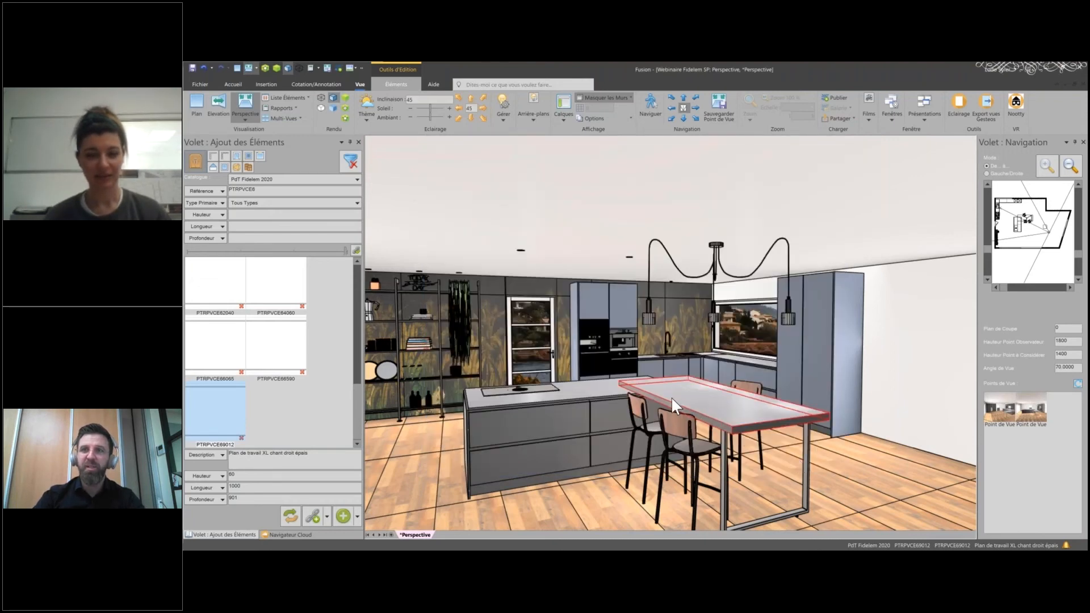
double_click(655, 382)
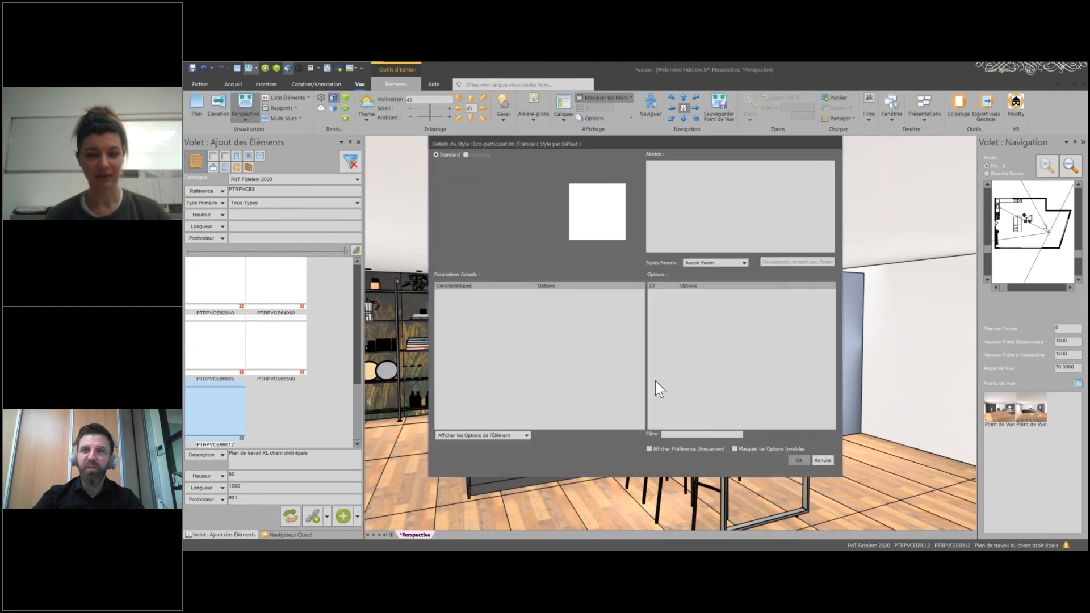
click(798, 460)
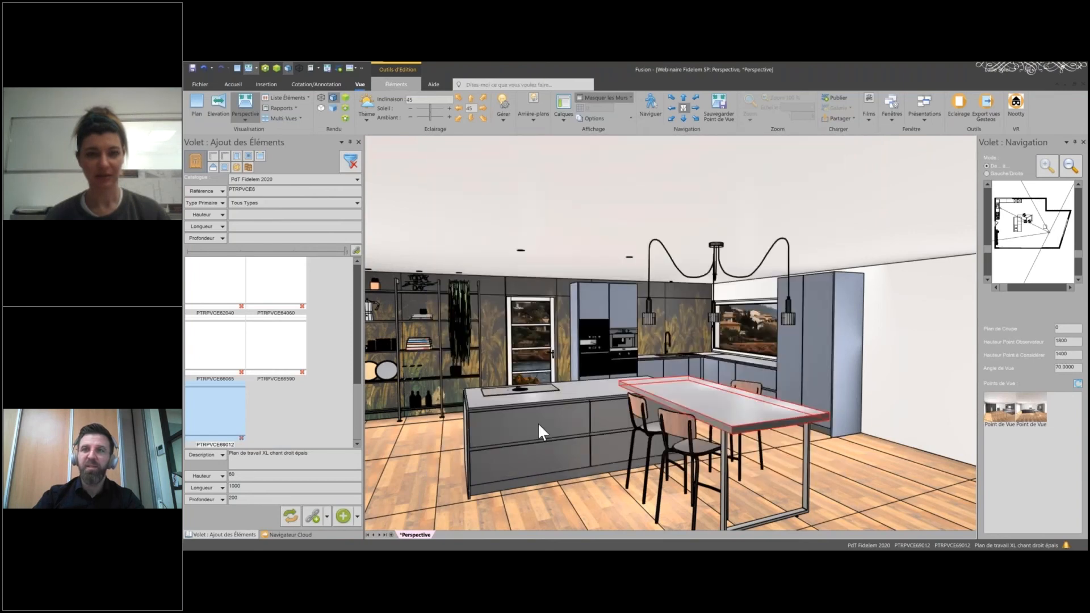
Step: Check the dining table worktop's entry in the list of elements, then return to the perspective view and clear the selection
click(275, 94)
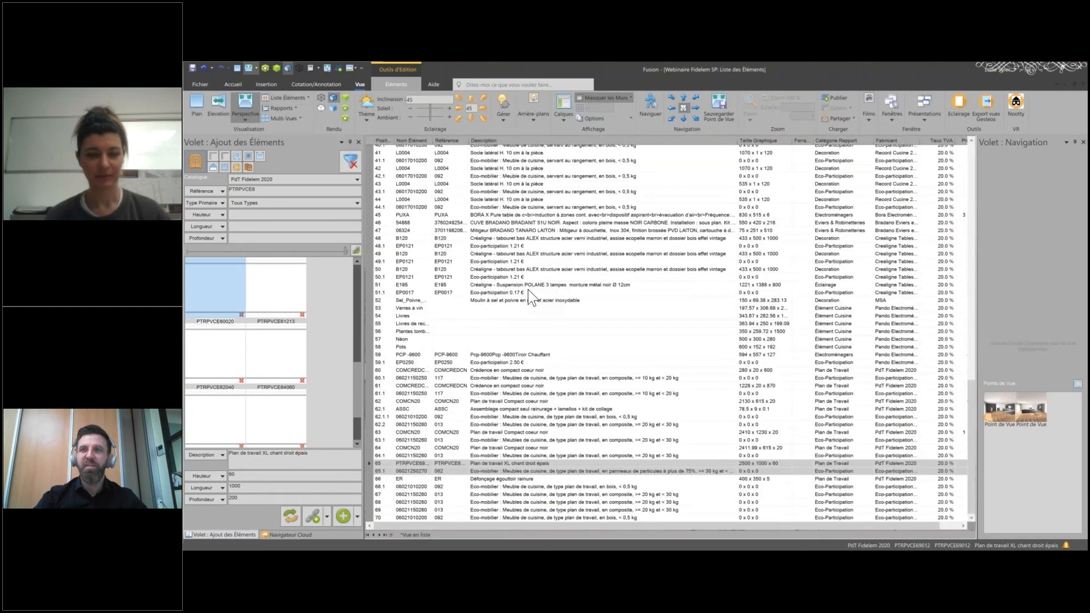
drag(645, 525, 573, 525)
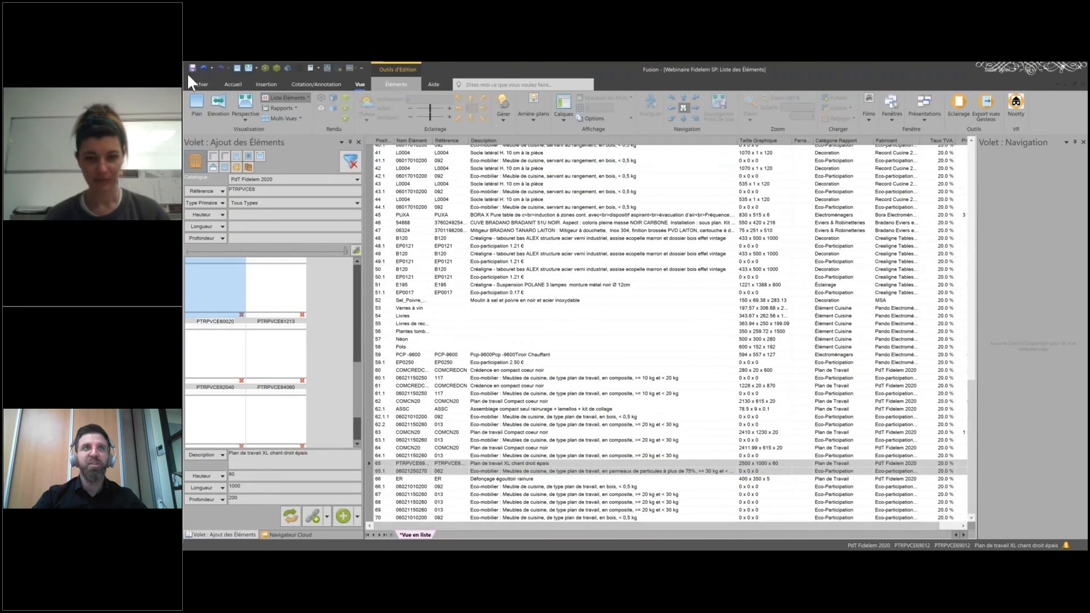
click(246, 101)
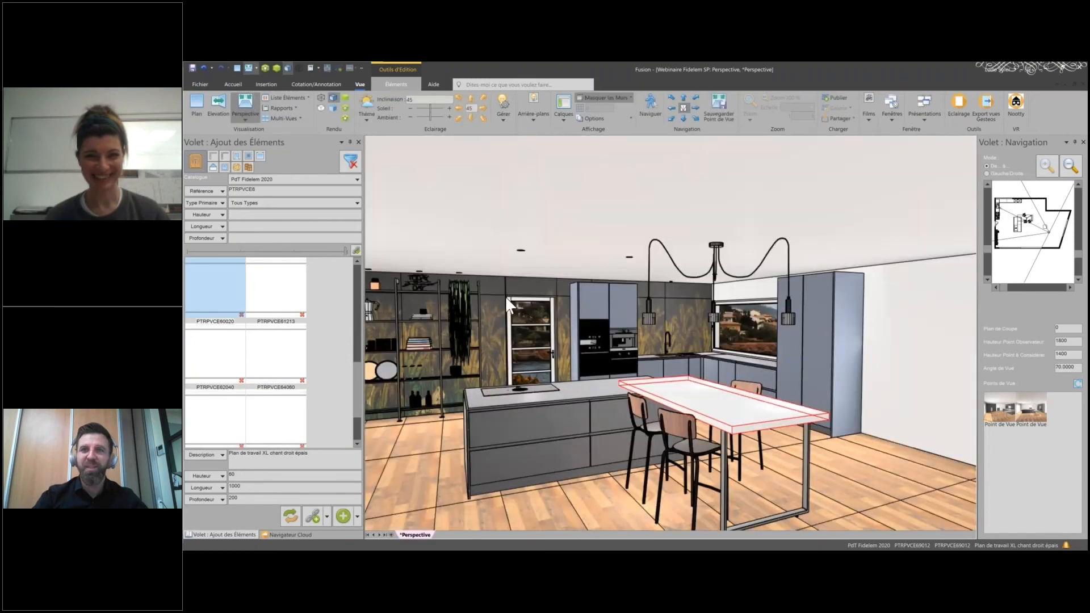
click(867, 497)
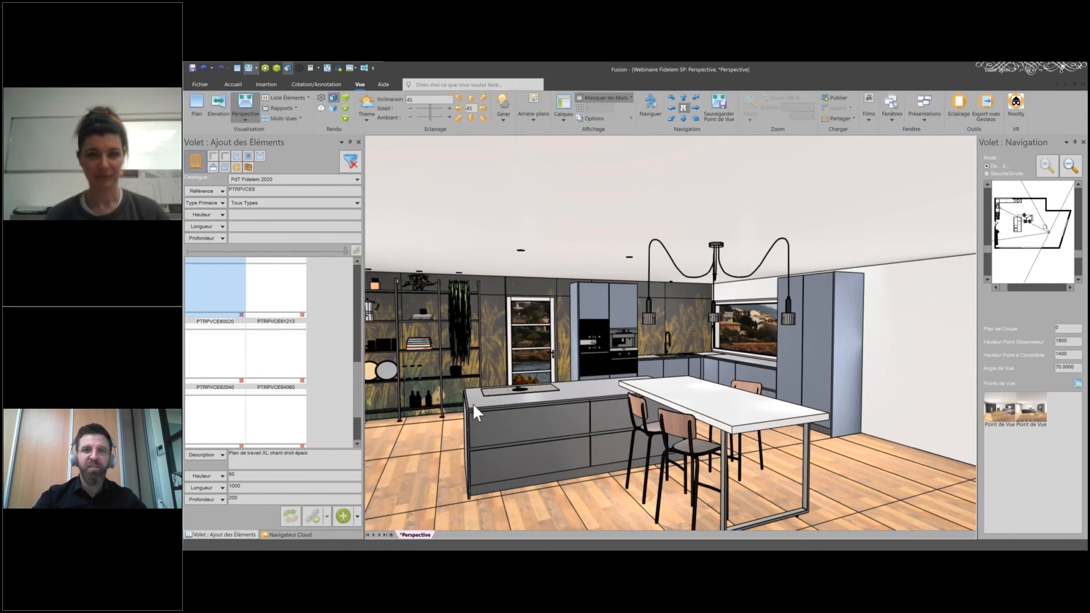
Step: View the island from its end panel side, filter the PdT Fidelem 2020 catalogue by description JAM, and select the JCOMCN29 jambage model
click(1035, 246)
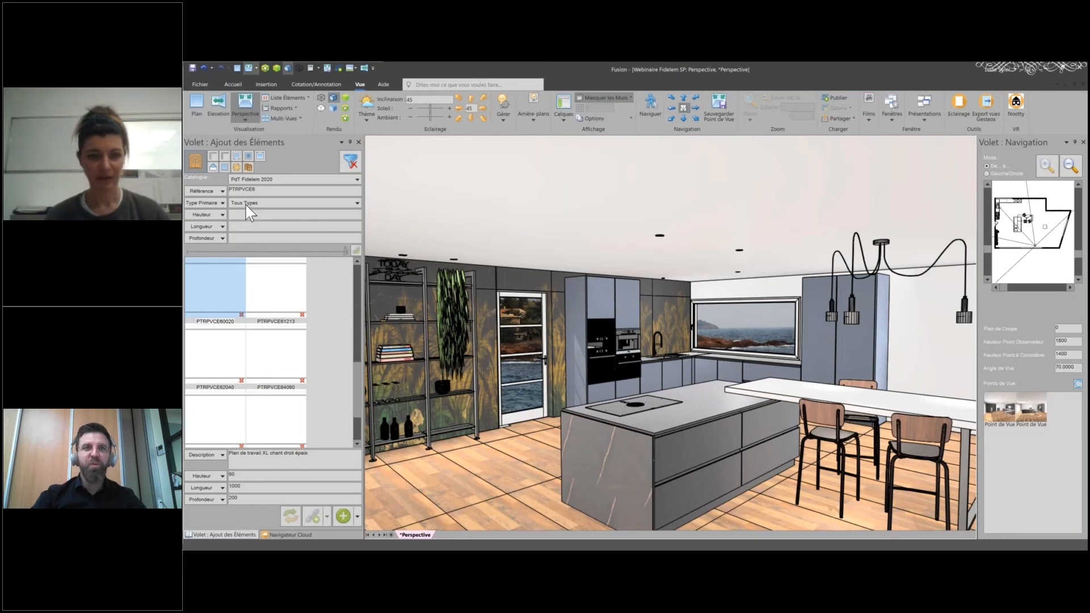
drag(260, 189, 228, 190)
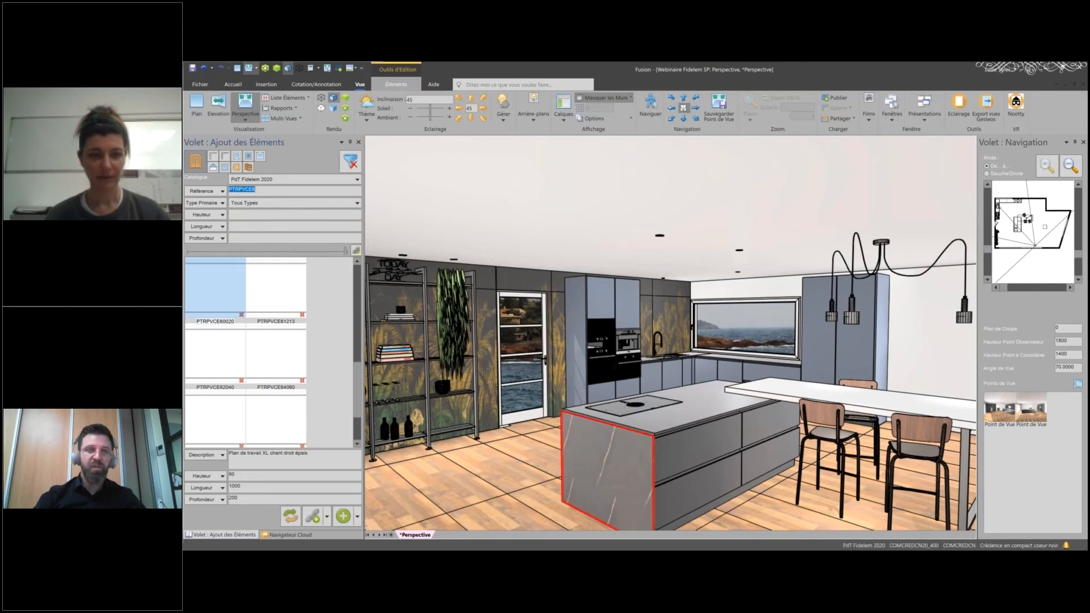
click(213, 192)
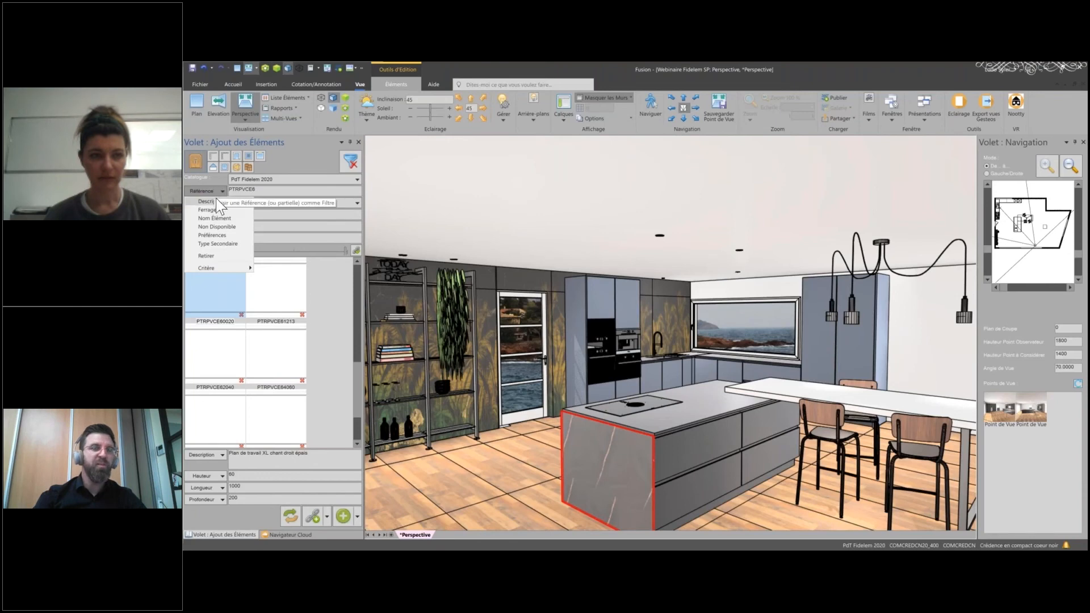
click(216, 202)
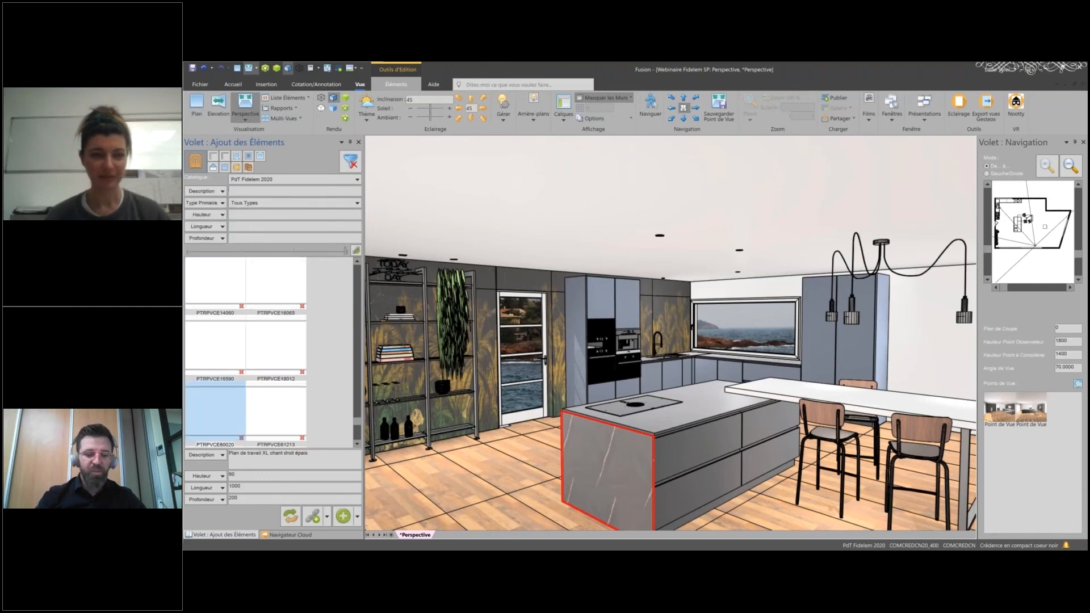
text(JAM)
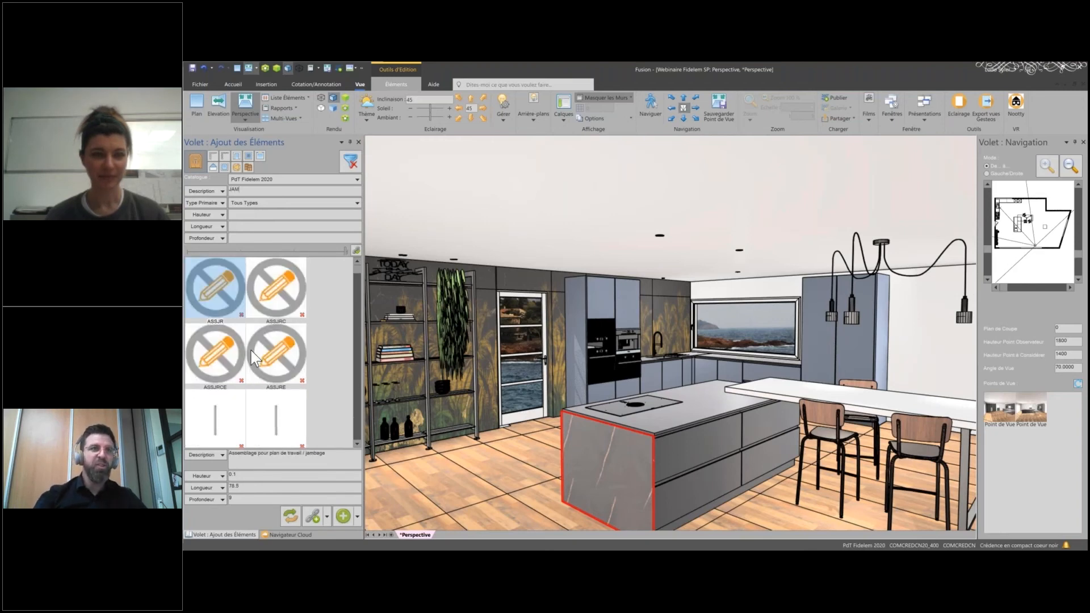
click(216, 308)
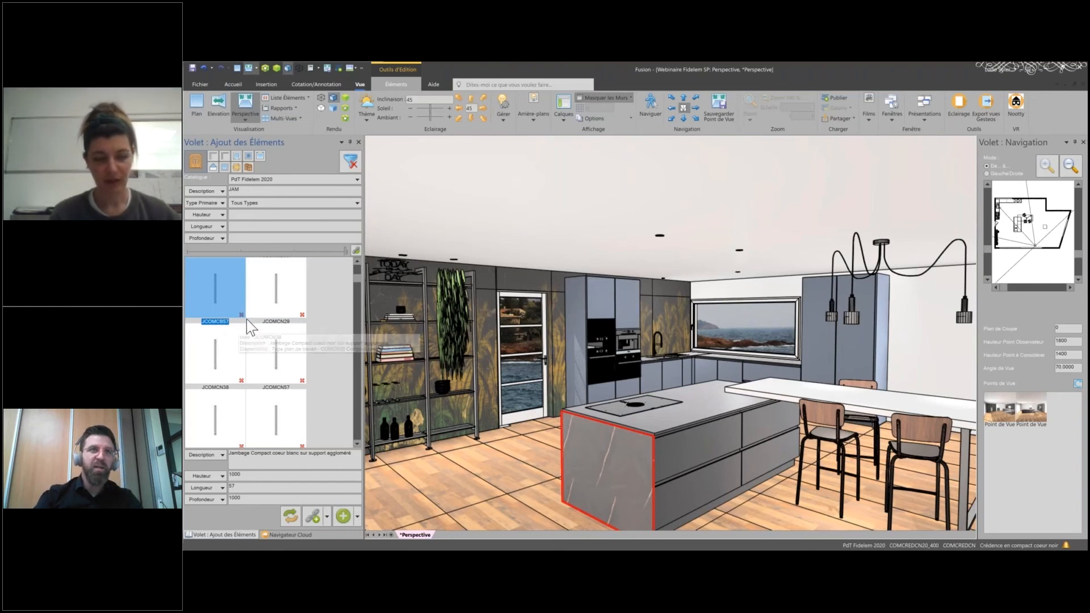
click(266, 307)
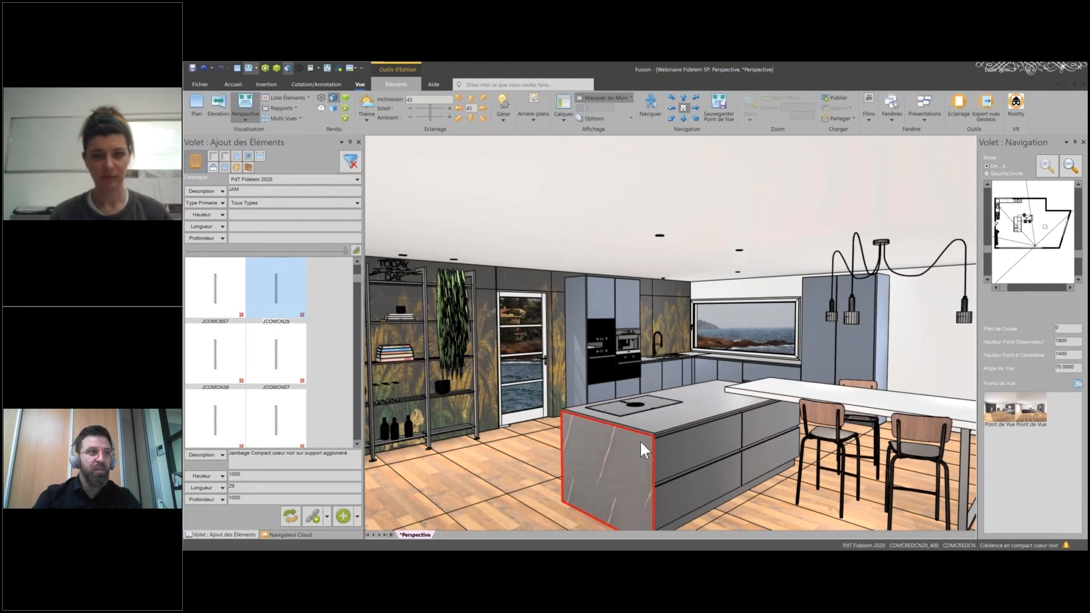
Step: Select the kitchen island's worktop and nudge it along the Y axis to -4970.64
click(649, 424)
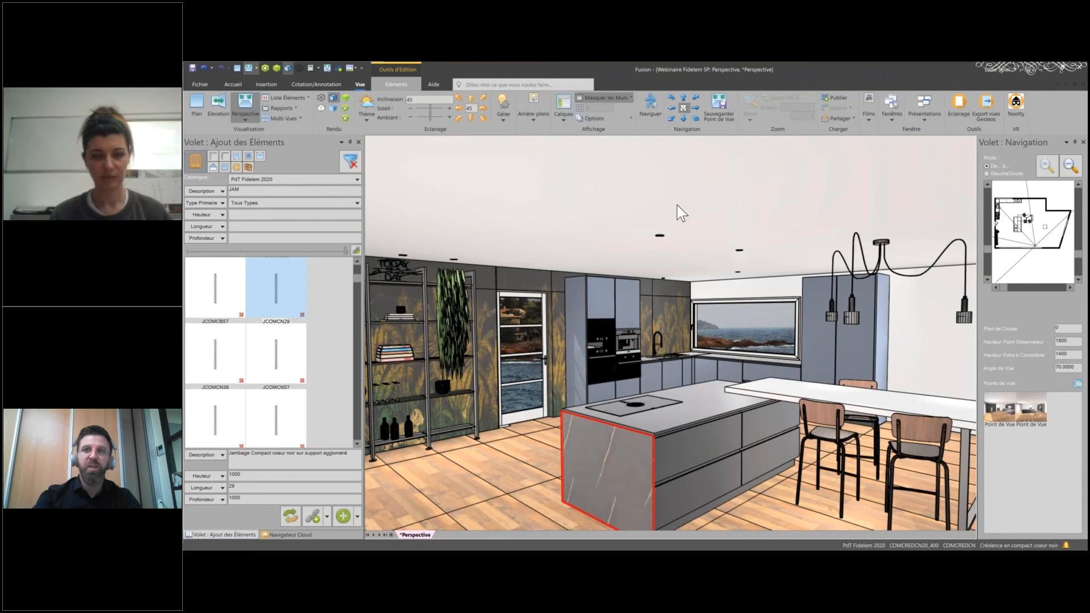
click(396, 84)
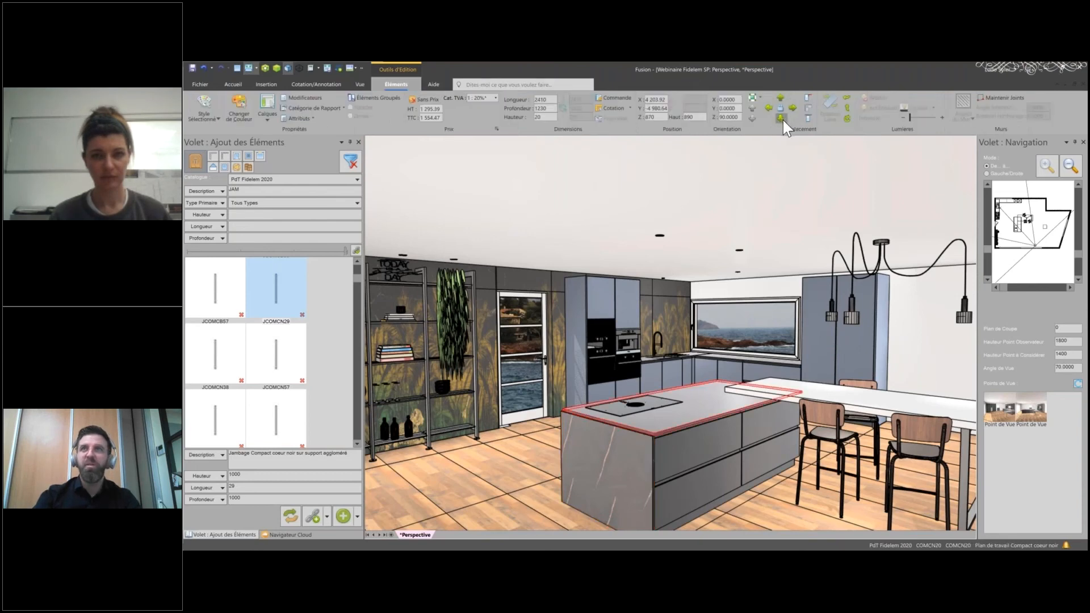
click(781, 118)
key(Return)
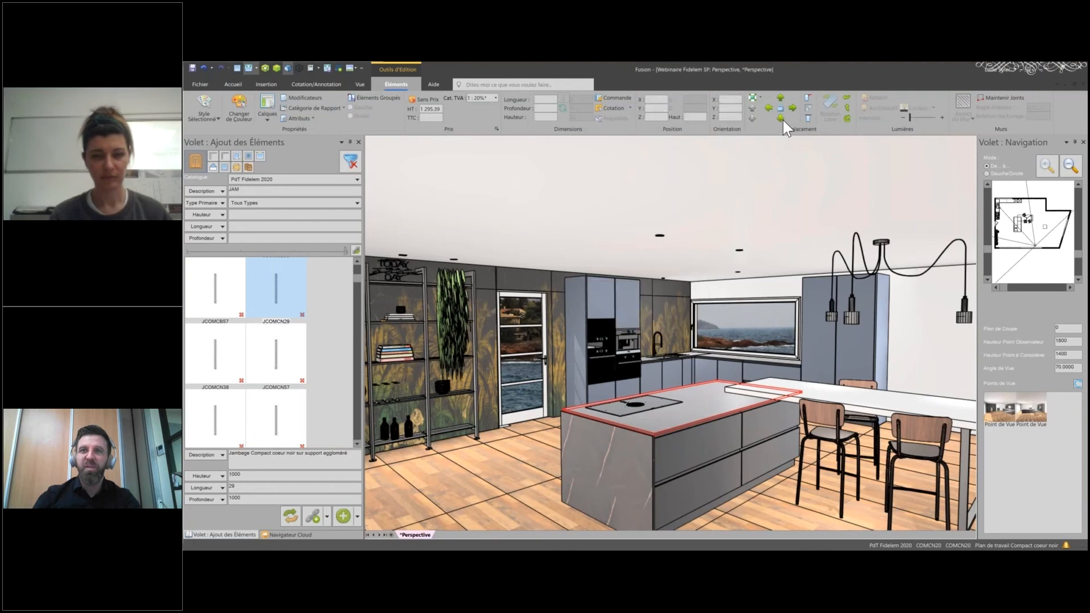
click(782, 120)
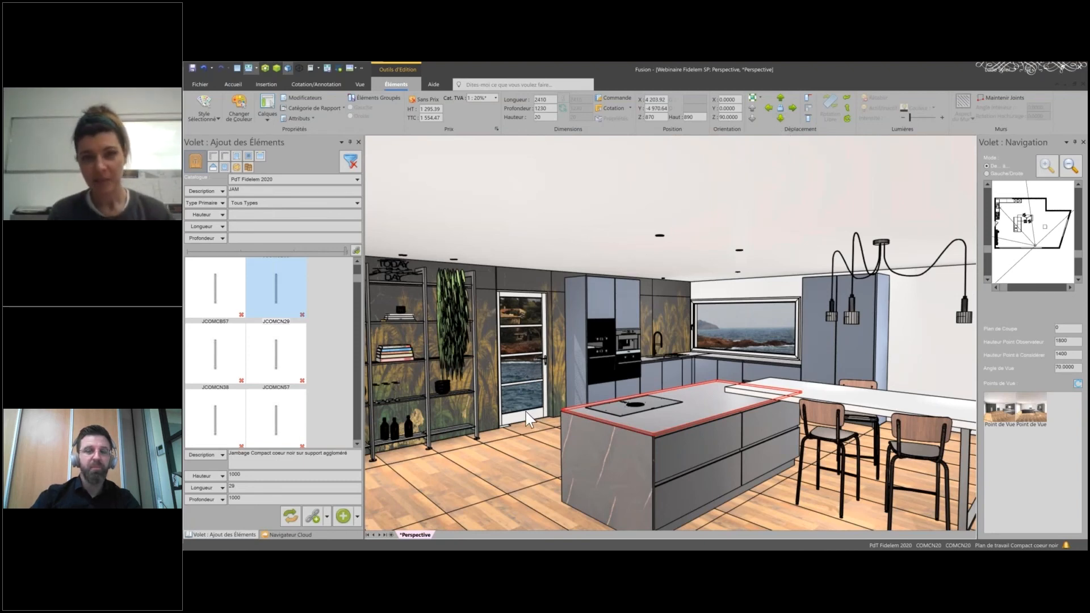
Step: Add a note to the island end panel's description, alerting a named colleague that it is a jambage ("C4EST UN JAMBAGE")
click(577, 435)
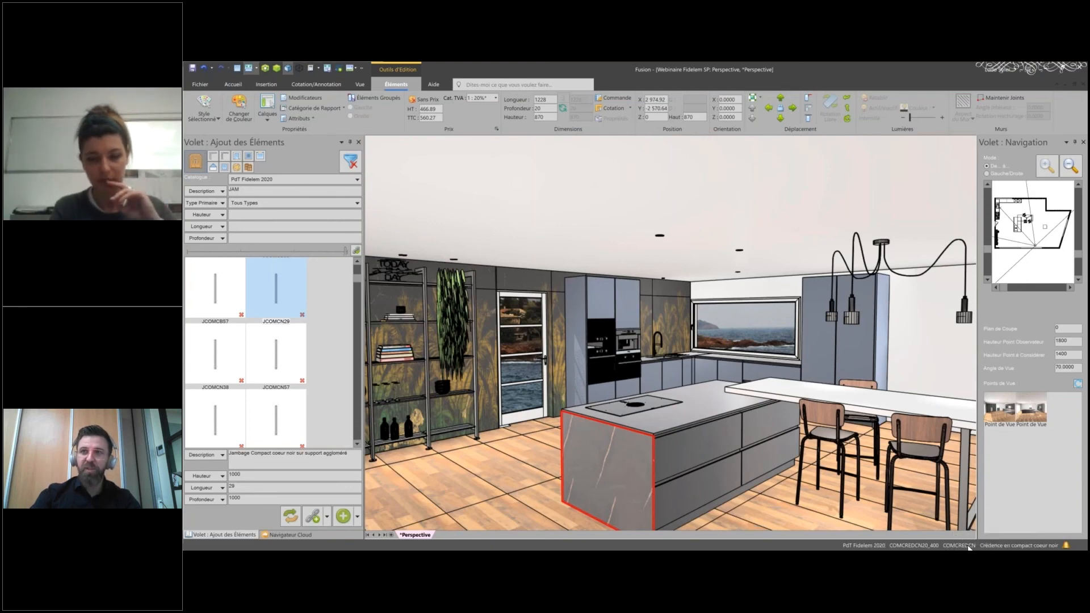
double_click(1015, 546)
key(Return)
text(a)
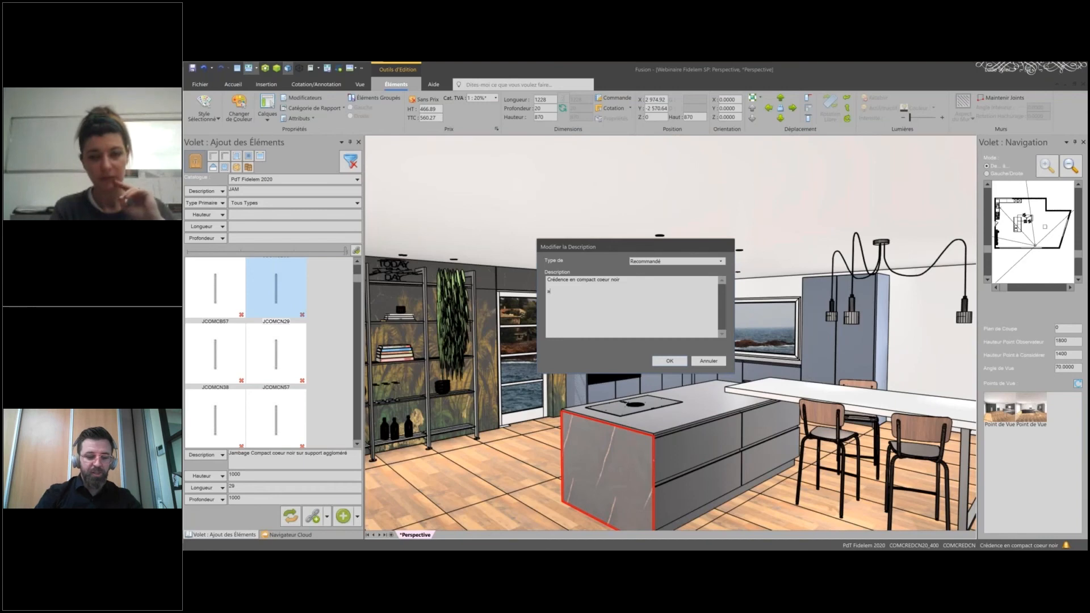
text(TTENTION vANESSA? C4E)
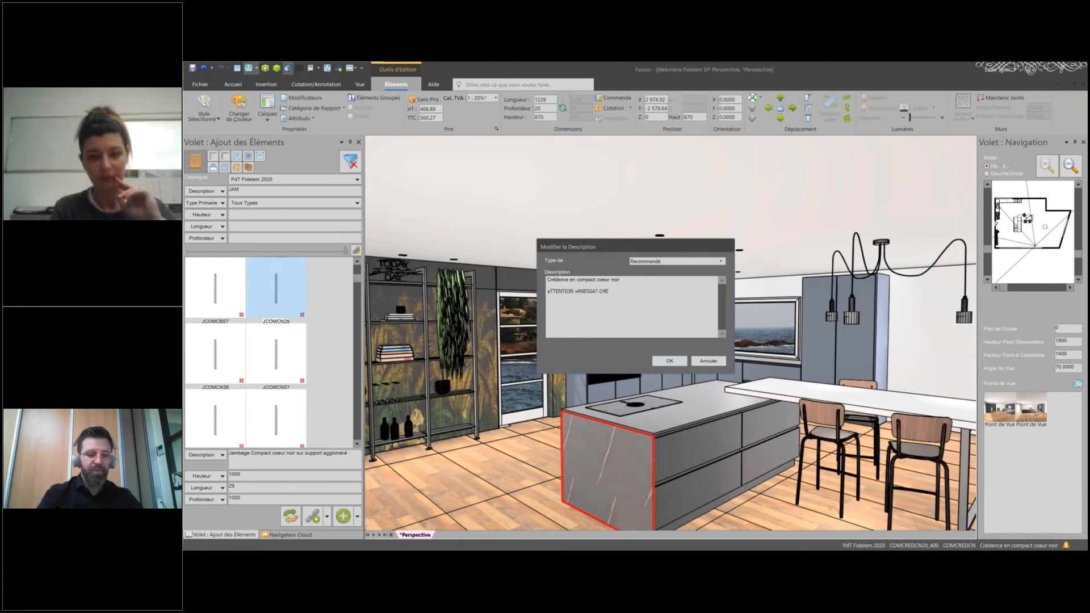
text(ST UN JAMBAGE)
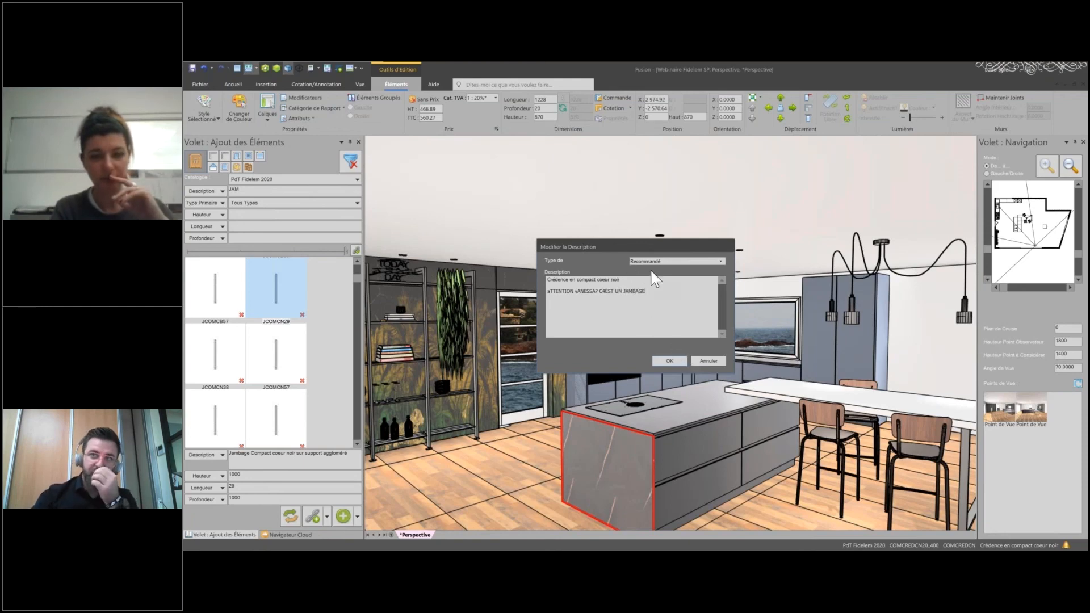
click(658, 360)
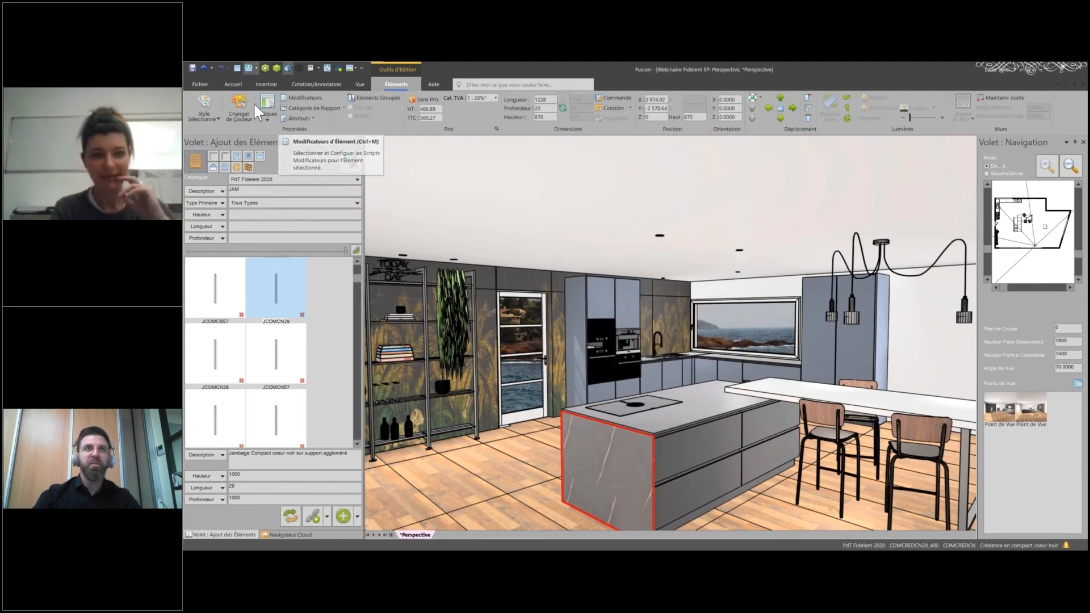
Step: Generate the supplier purchase order report (Bon de Commande Fournisseur) for the PdT Fidelem 2020 catalogue and check its worktop lines
click(359, 84)
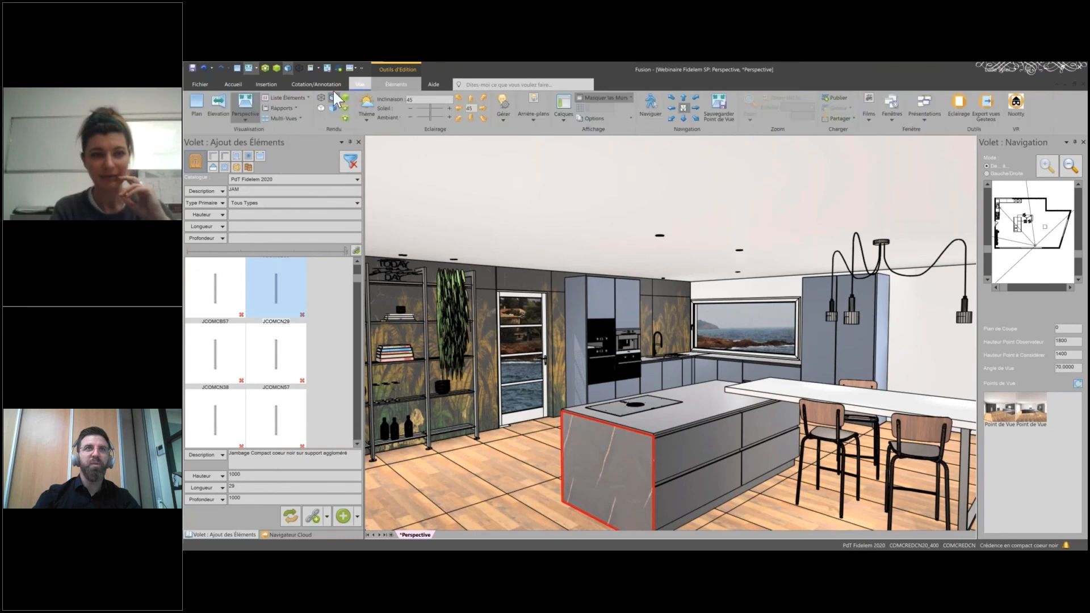
click(294, 108)
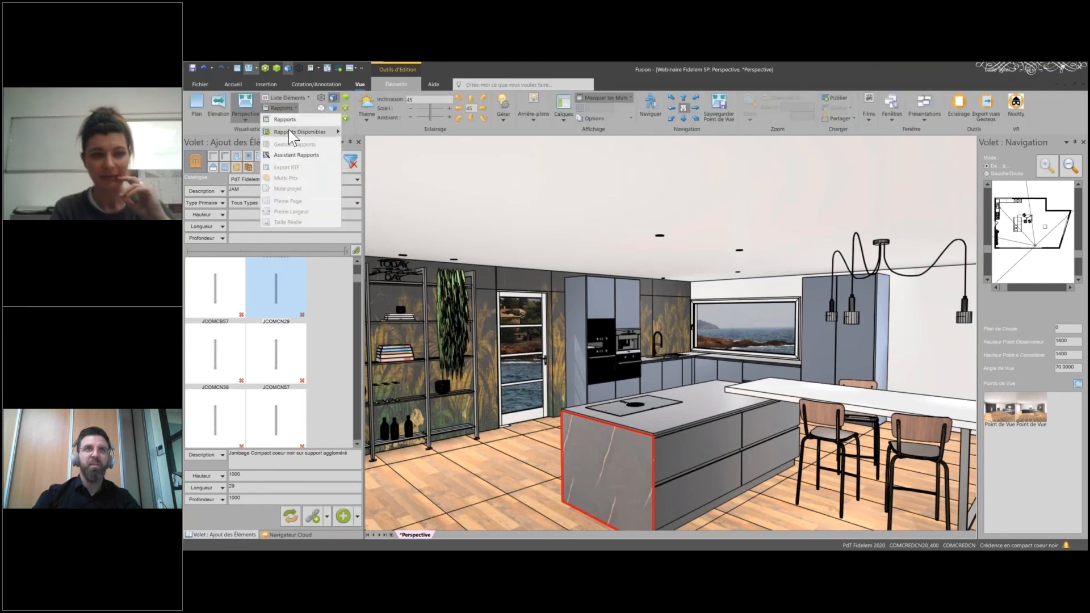
mouse_move(288, 130)
click(365, 182)
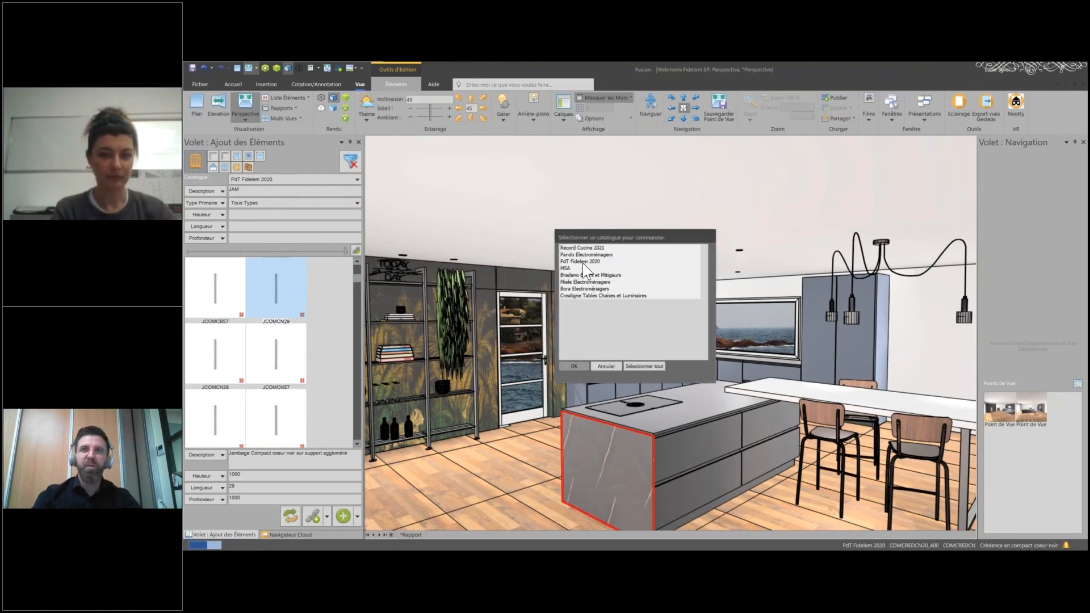
click(580, 262)
click(574, 367)
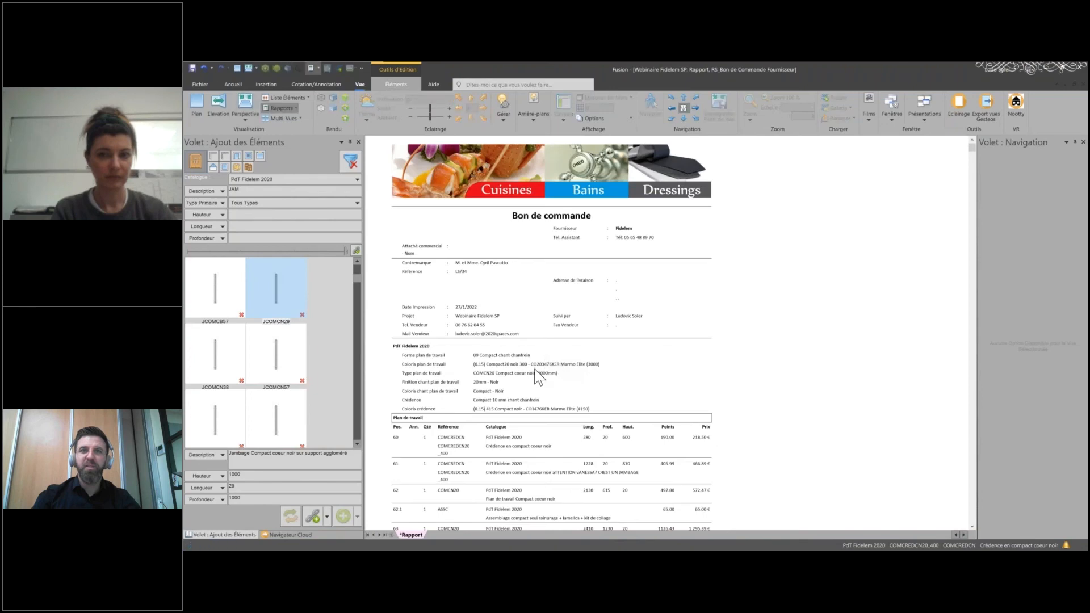
scroll(538, 370, down, 4)
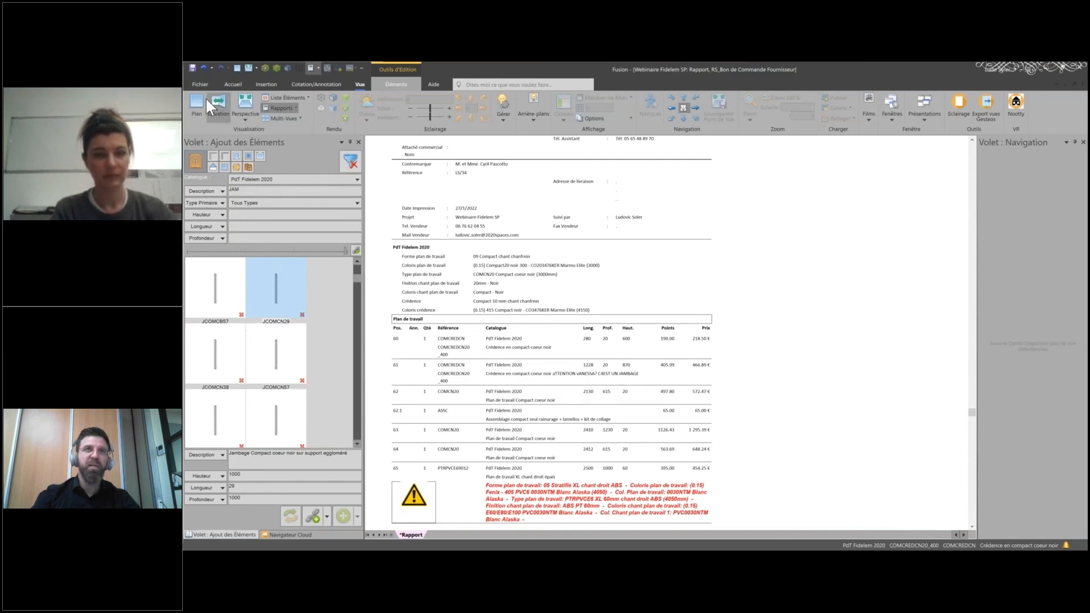
Step: Return to the perspective view, move the viewpoint back to show the whole kitchen and clear the end panel's selection
click(240, 104)
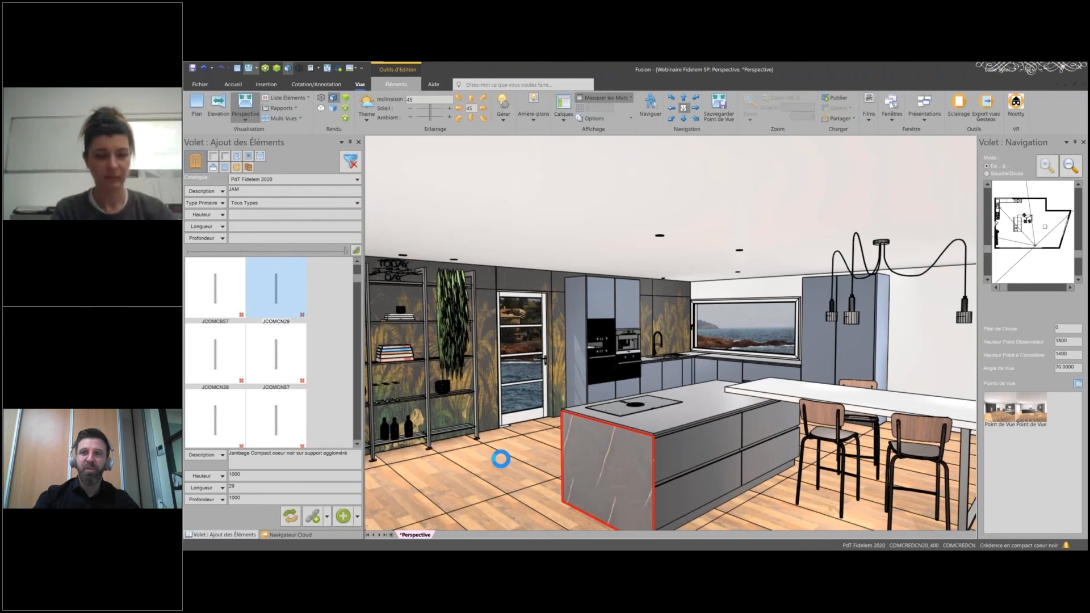
click(1056, 236)
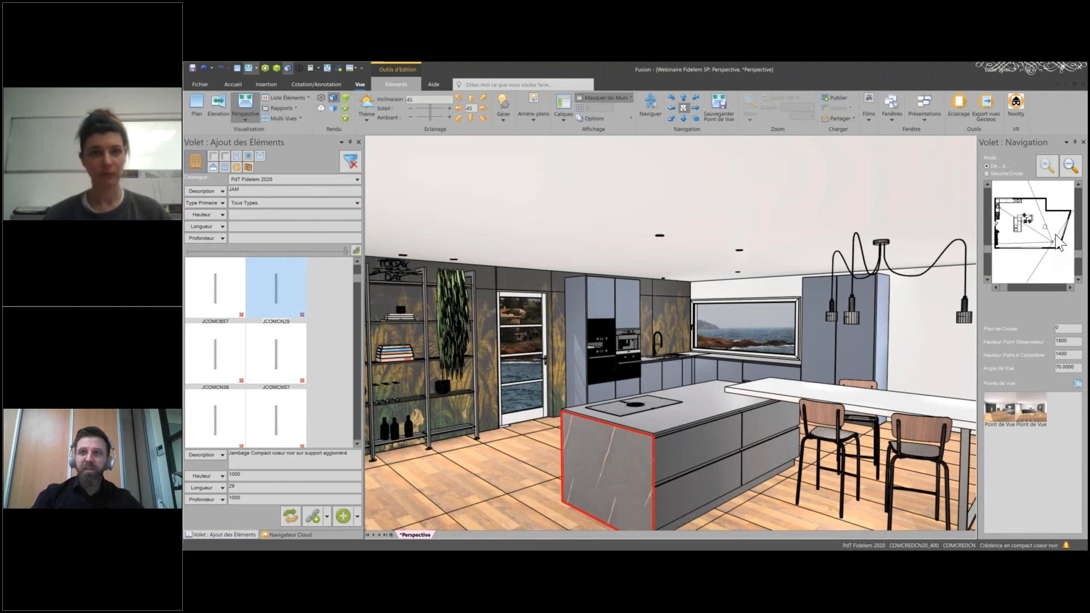
click(697, 470)
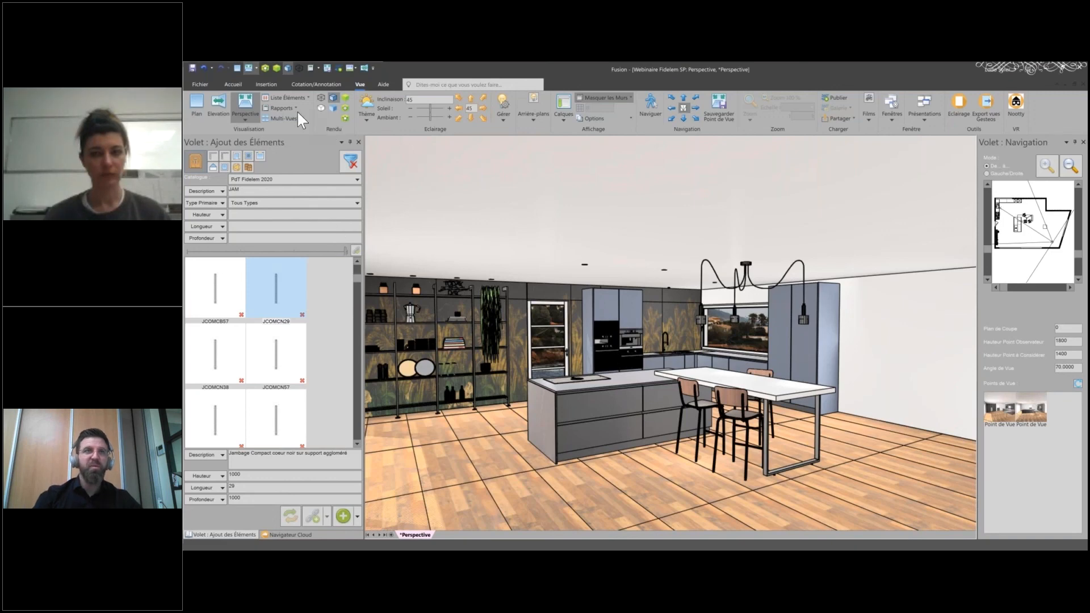
Step: Generate the PdT Fidelem 2020 supplier purchase order again and review its worktop lines and the totals on the second page
click(281, 107)
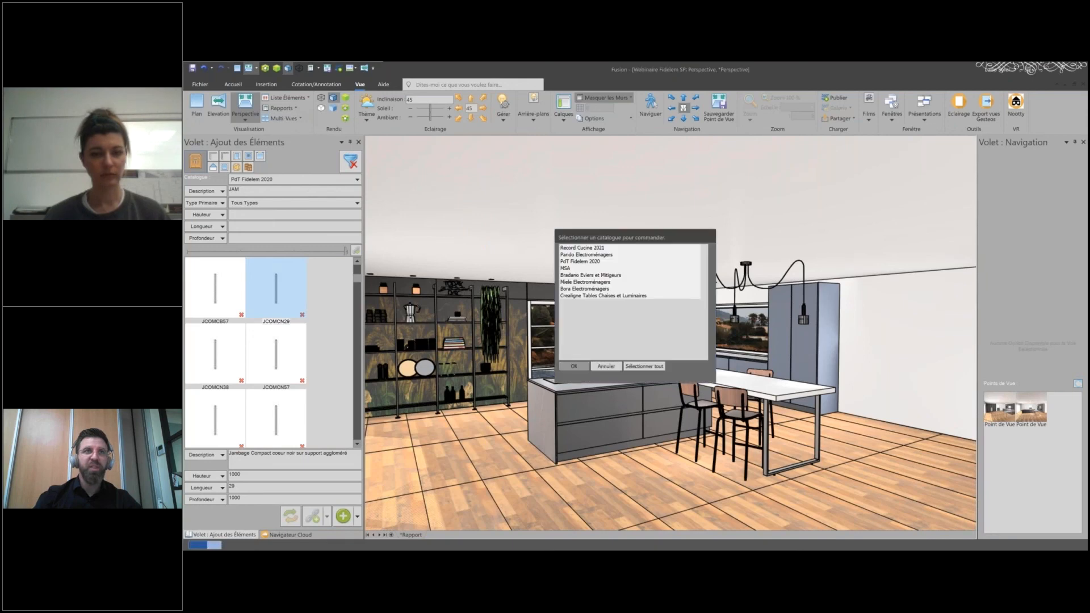
click(572, 262)
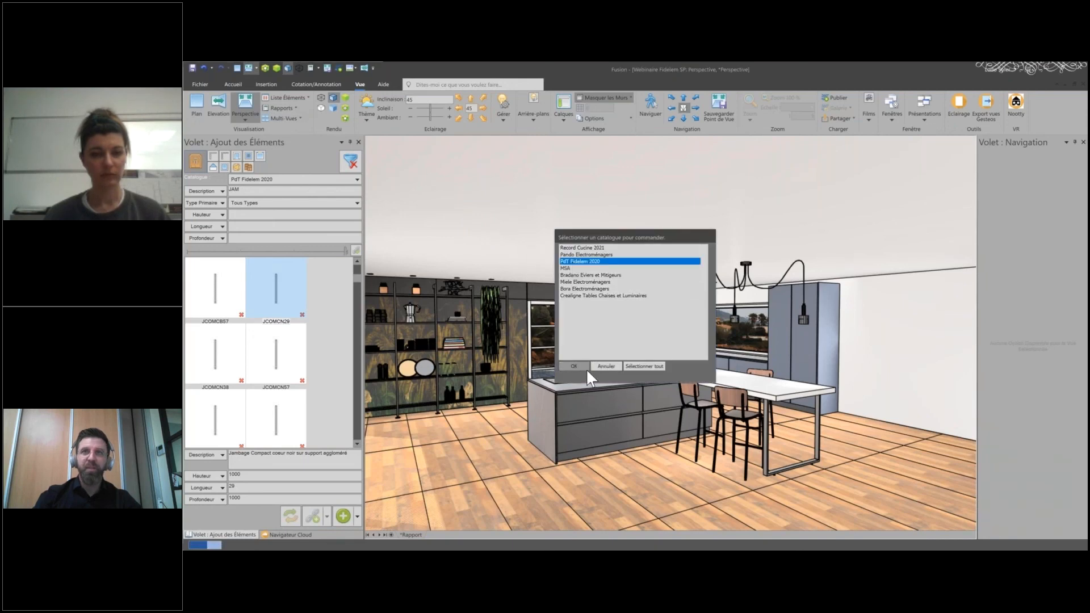
click(574, 366)
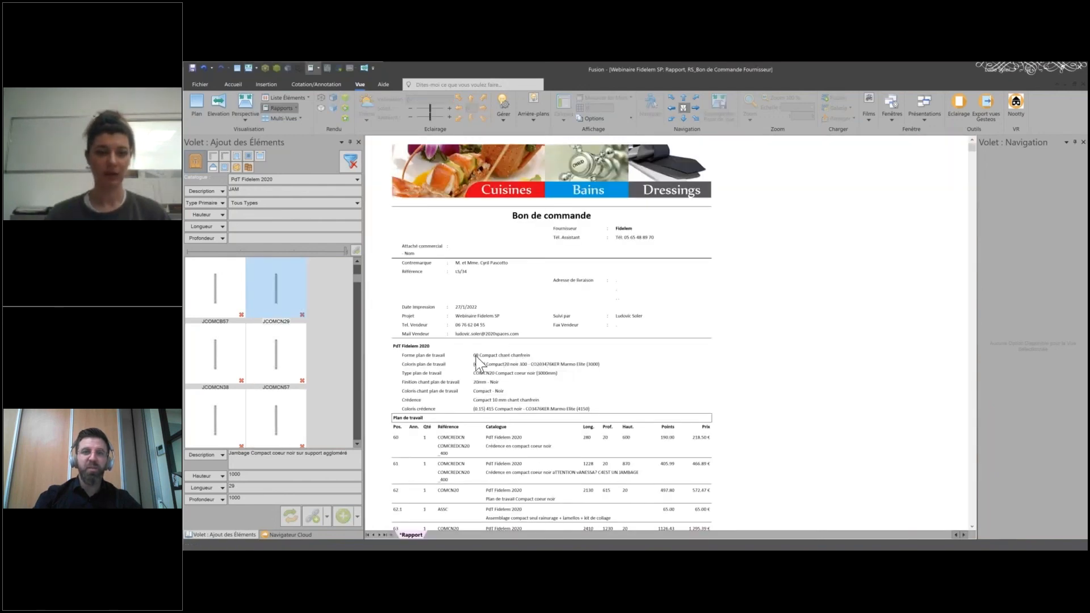
scroll(475, 358, down, 2)
scroll(477, 352, down, 1)
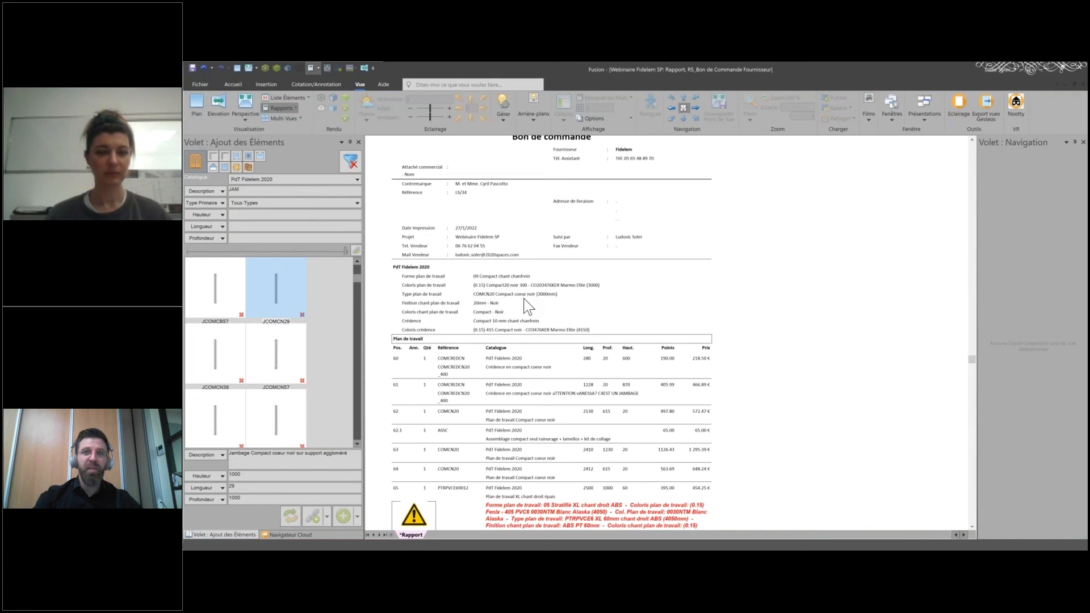
scroll(523, 298, down, 1)
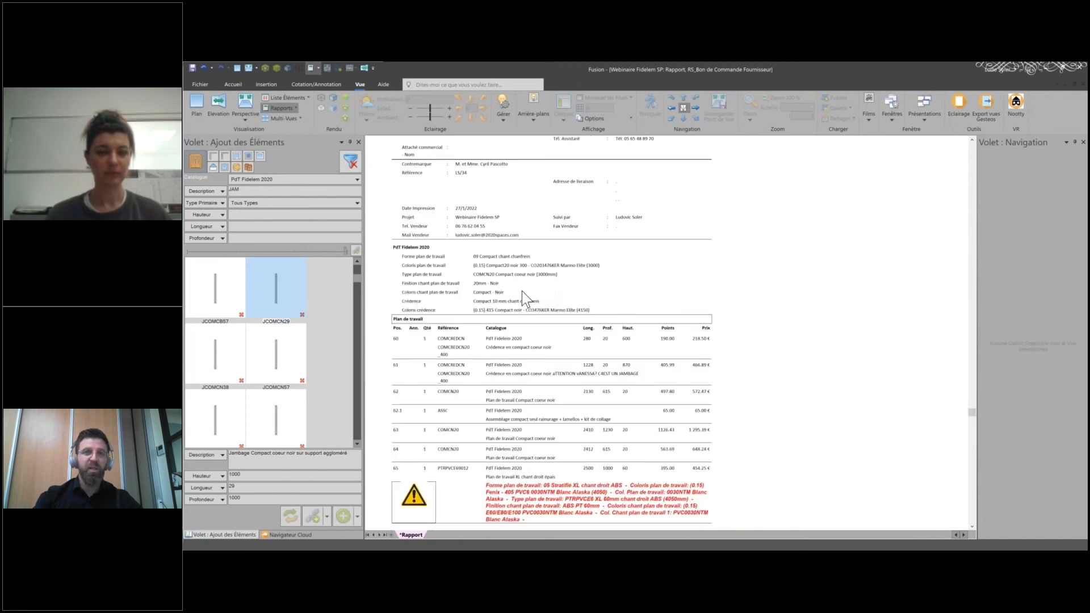
scroll(522, 291, down, 1)
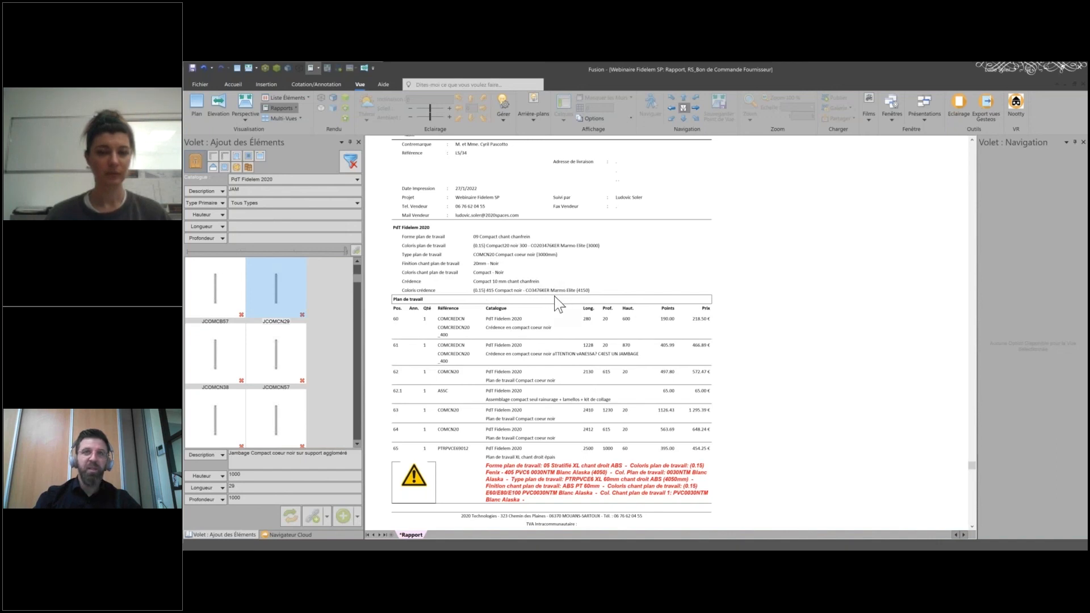
scroll(566, 301, down, 1)
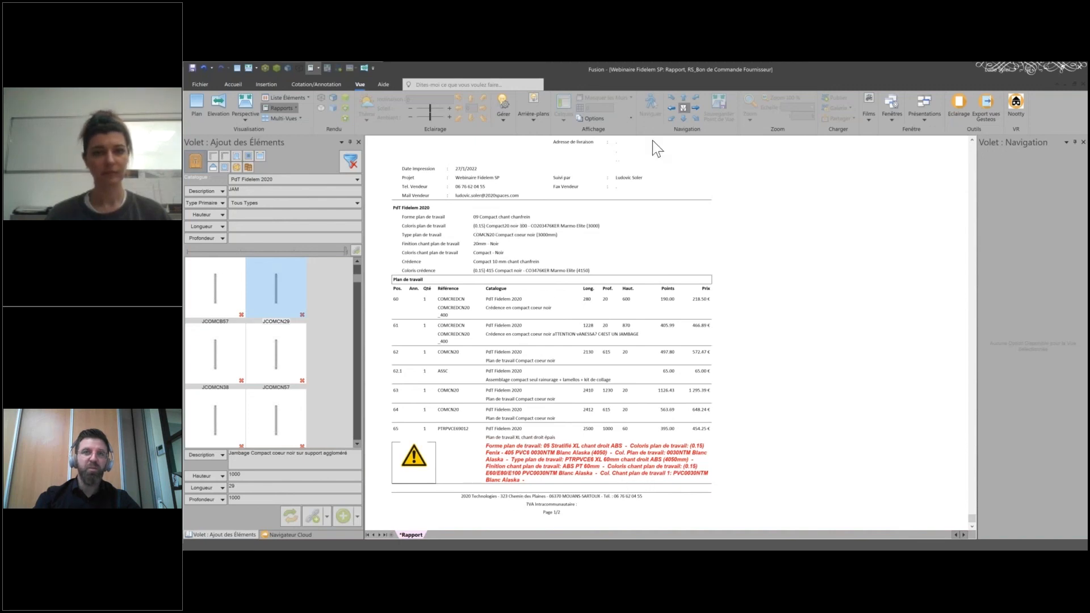
click(694, 108)
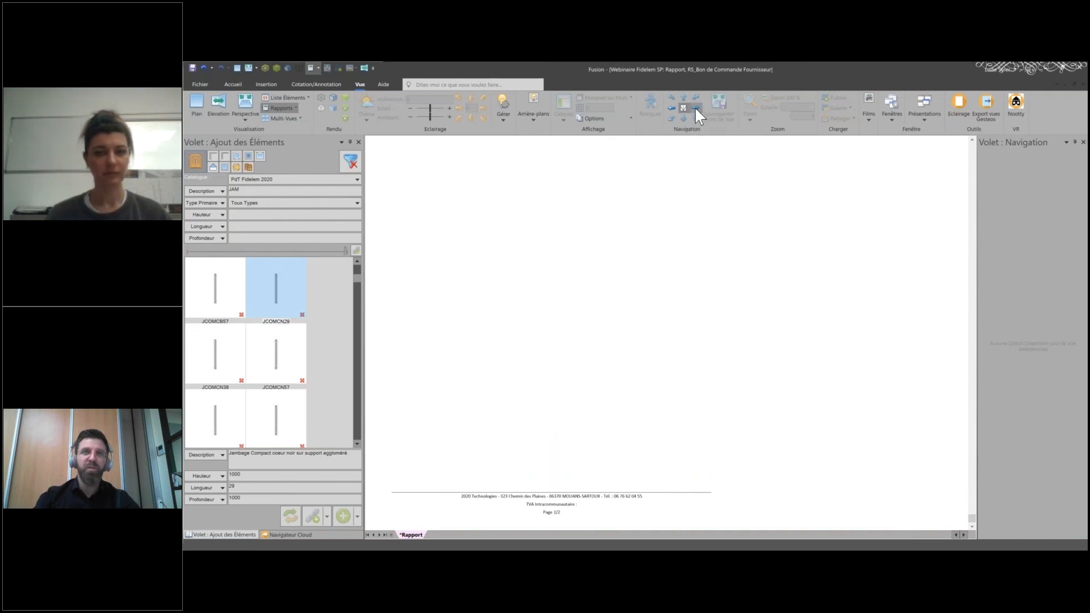
scroll(697, 268, up, 5)
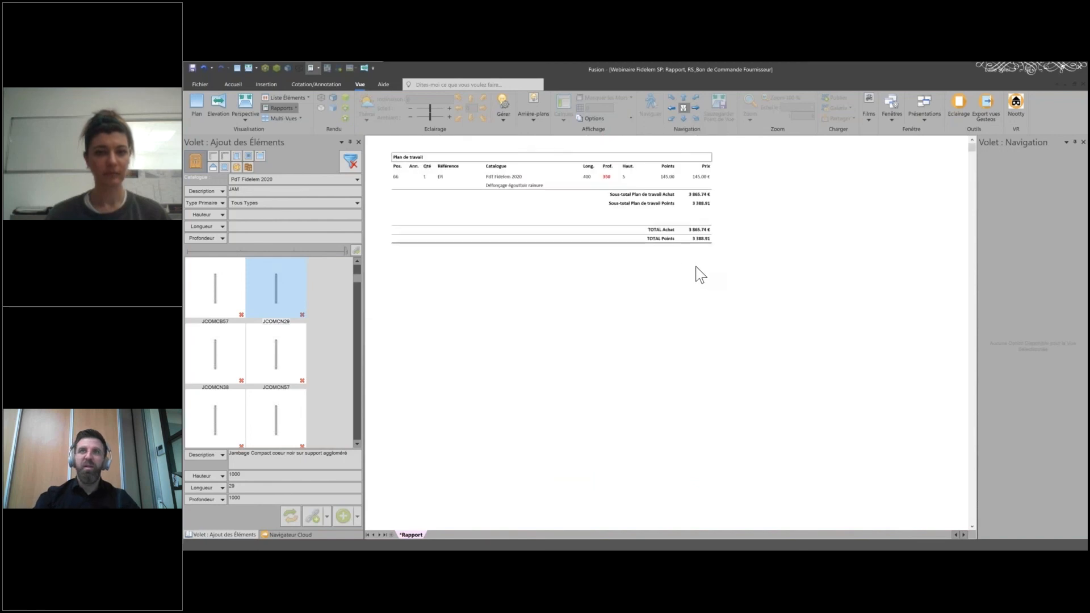
Step: Look at wall elevation 2 and the perspective view, then switch to Photos to show the rendering Webinaire Fidelem_Perspective.JPG
click(217, 100)
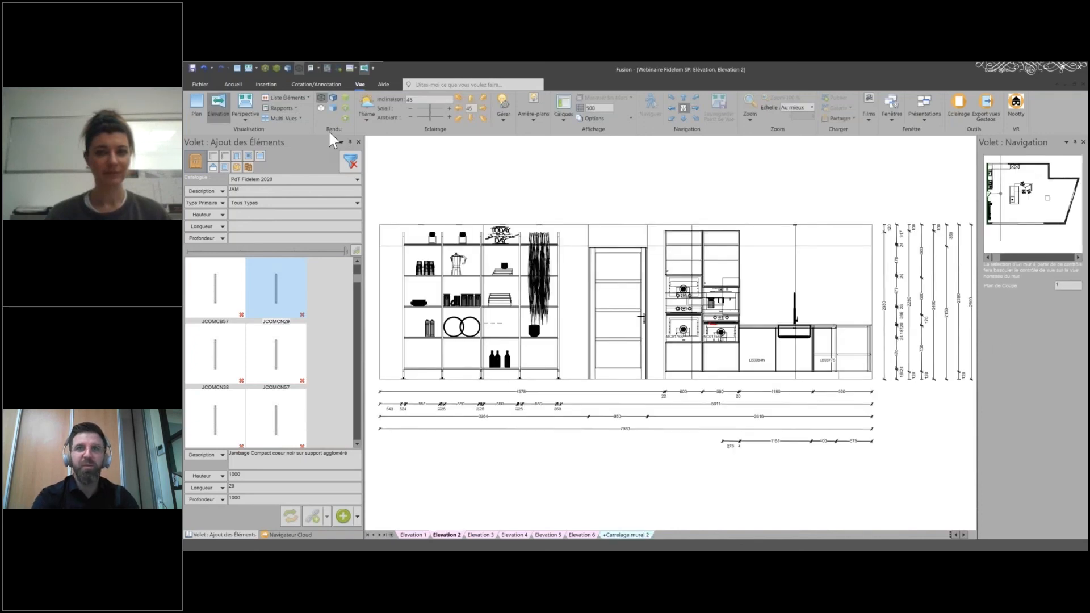
click(246, 108)
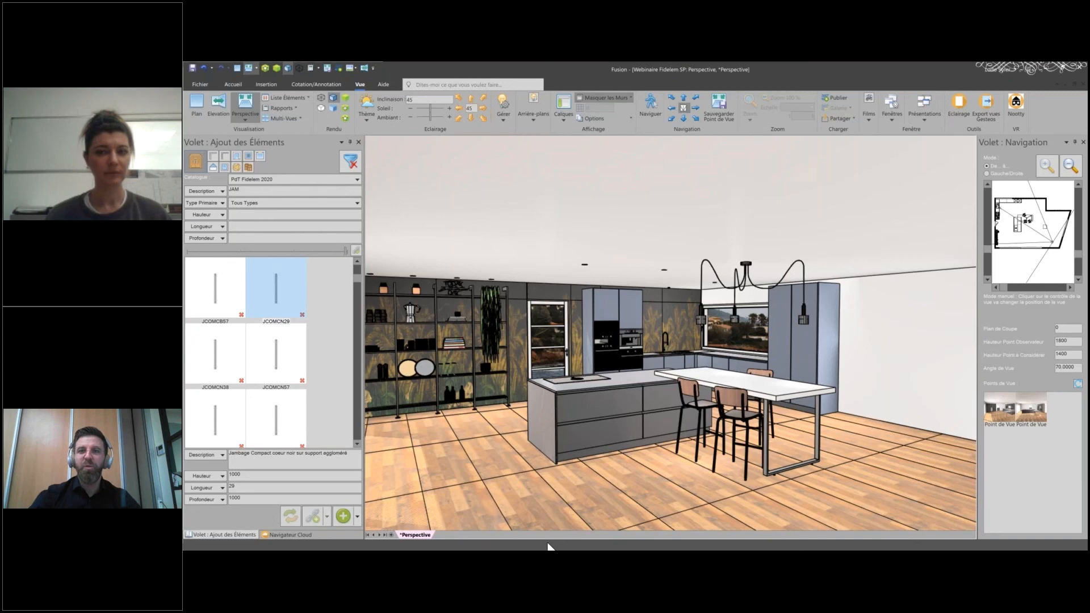
click(586, 559)
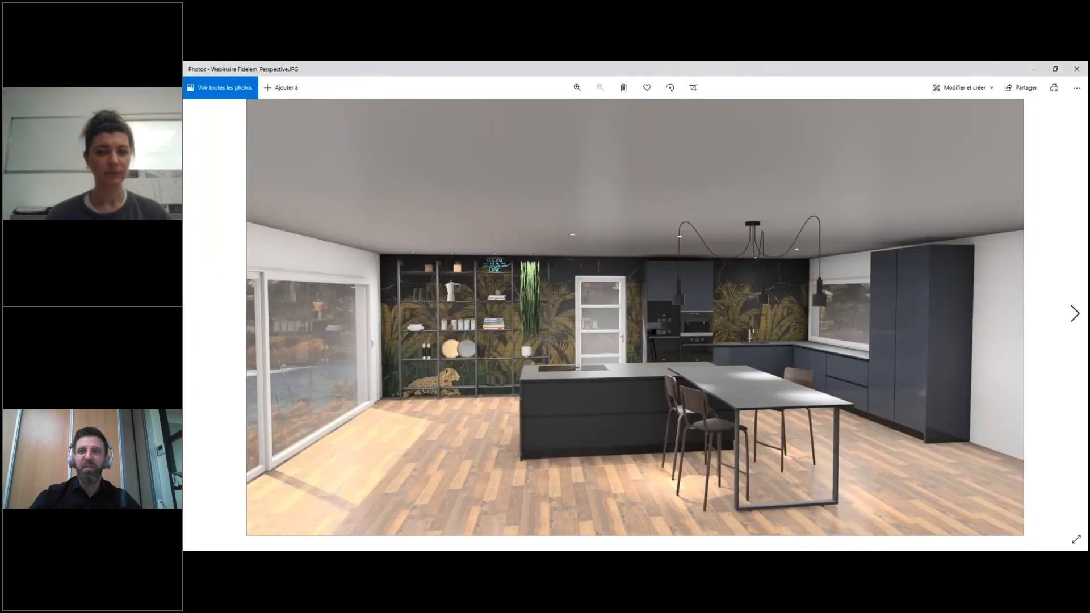